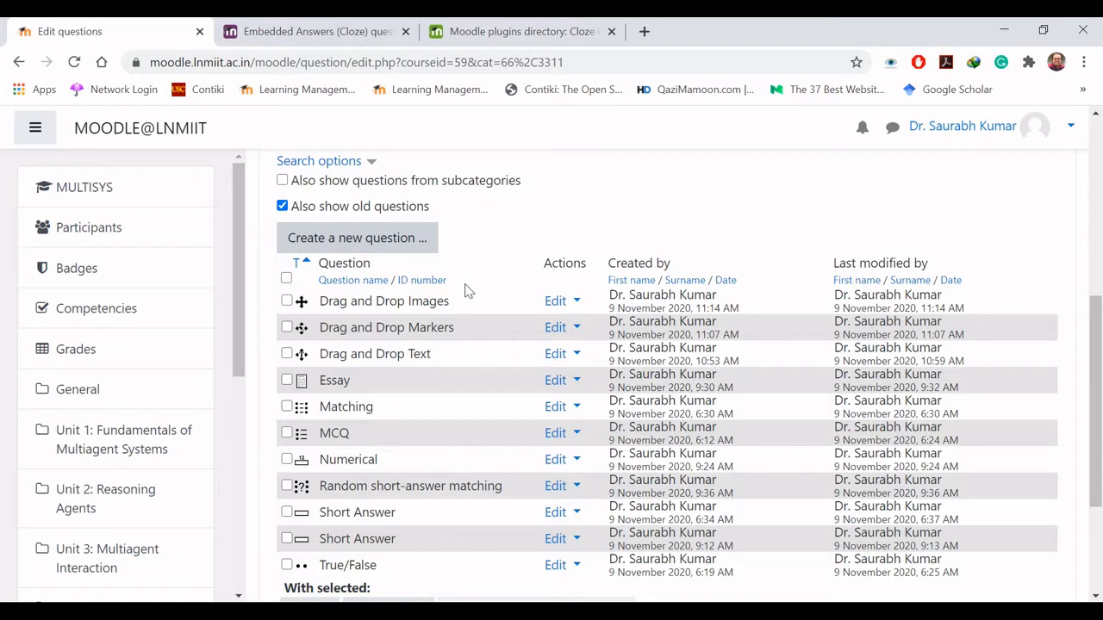
- Add a new question of the Calculated type to the question bank
click(352, 244)
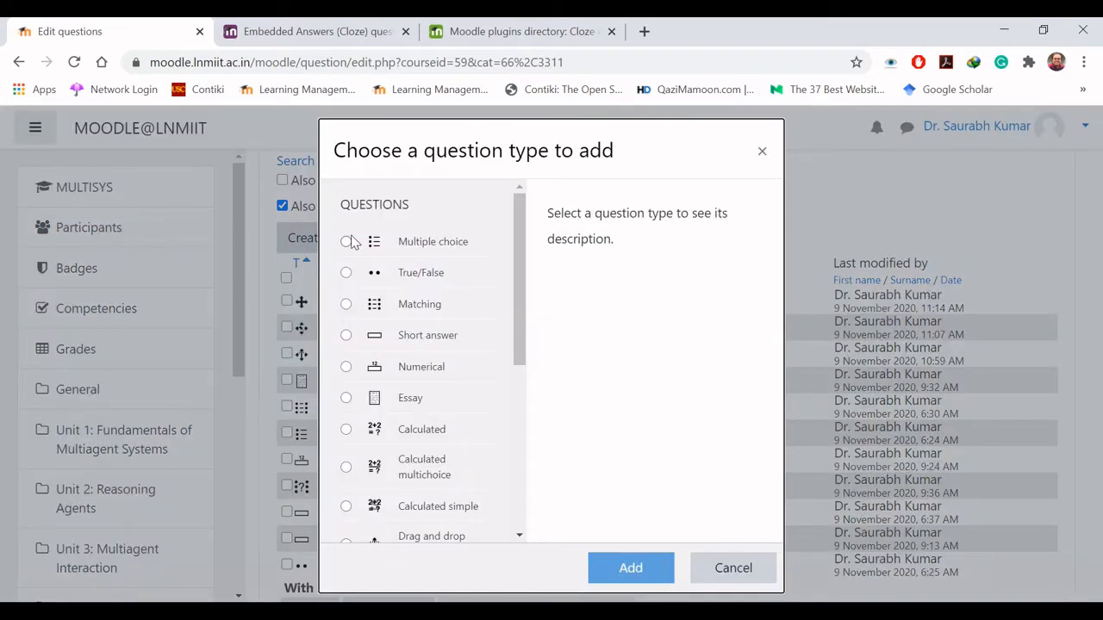
drag(523, 313, 524, 346)
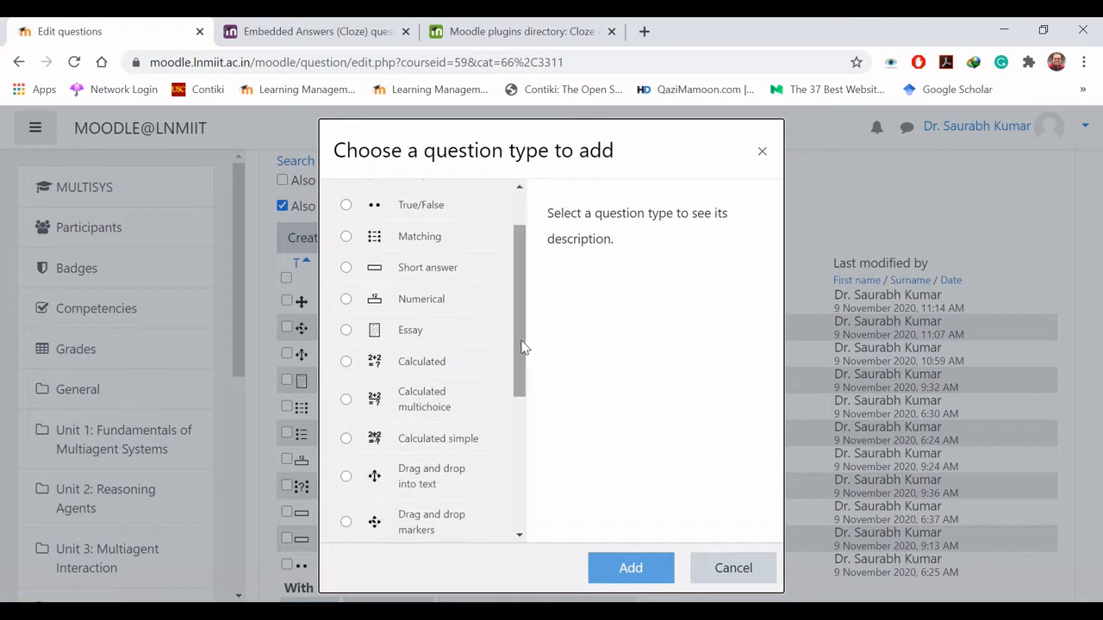
click(346, 362)
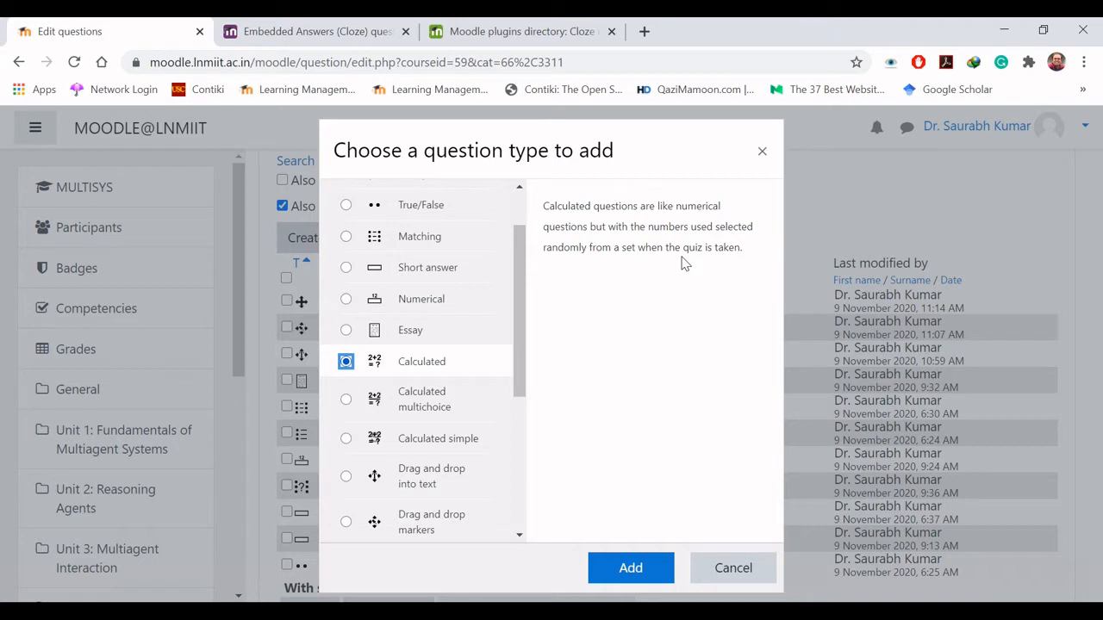
click(631, 569)
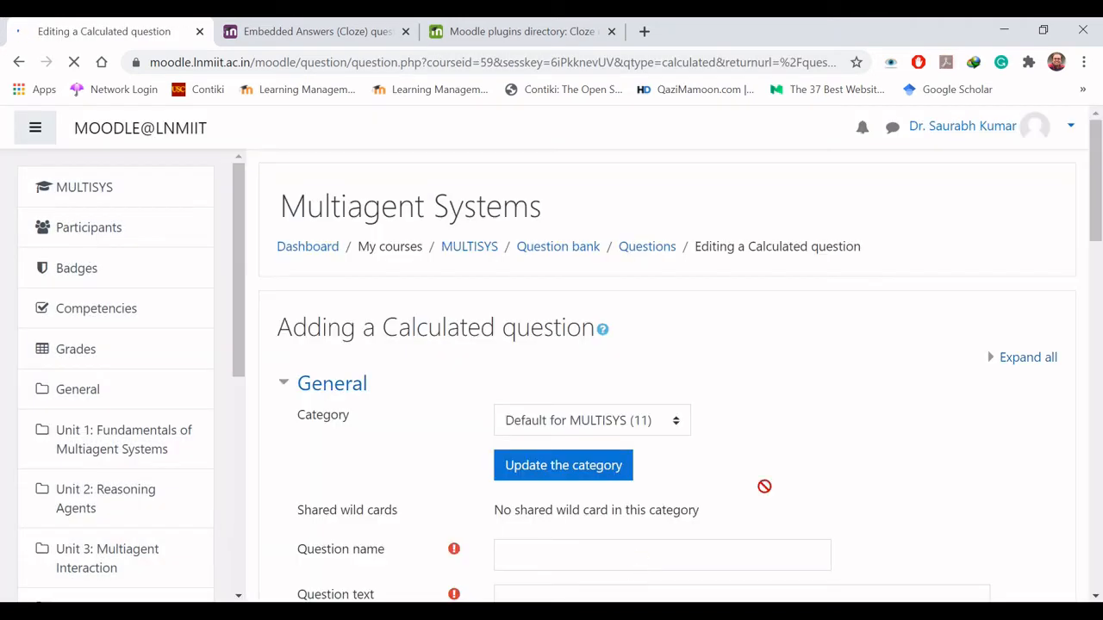
- Name the new question Calculated
scroll(1101, 200, down, 3)
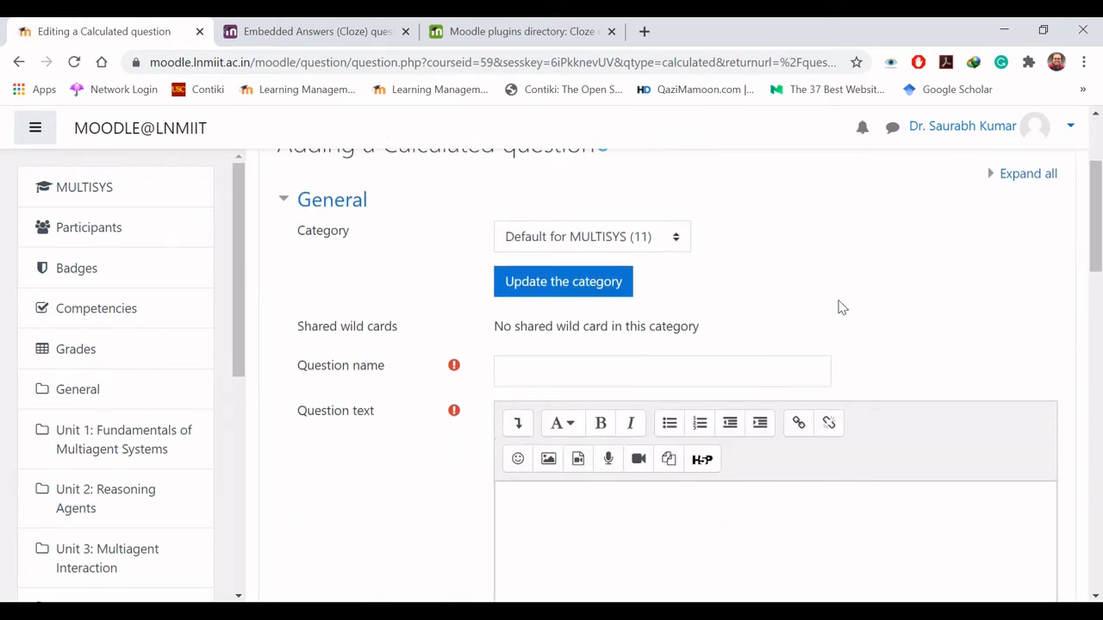
click(696, 371)
text(Calculated)
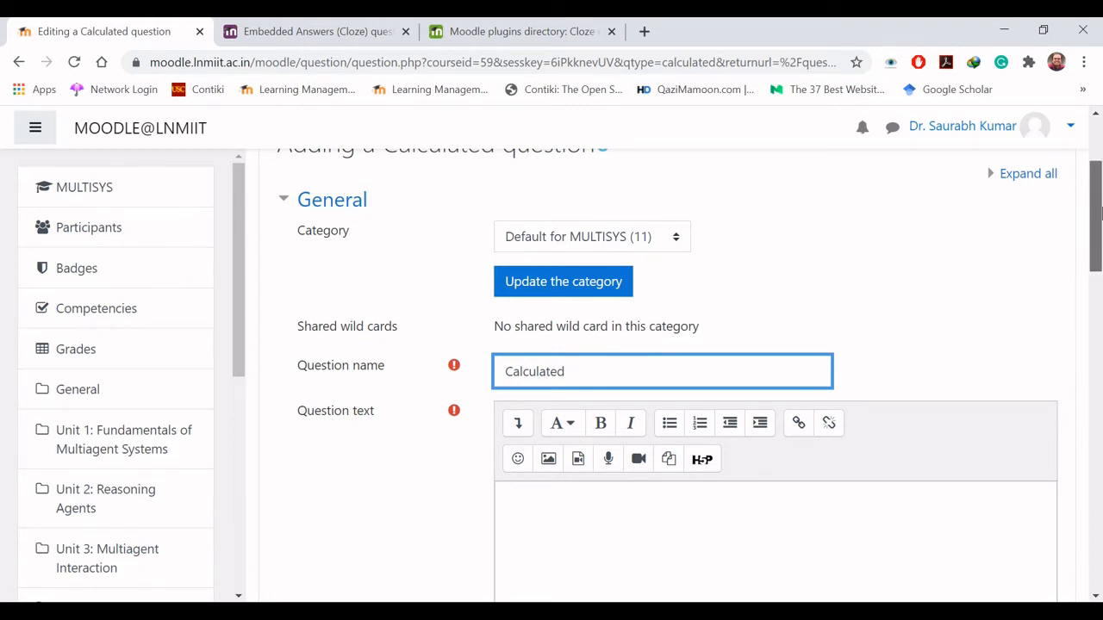
- Begin the question text with "Solve for "
scroll(1101, 254, down, 2)
click(631, 316)
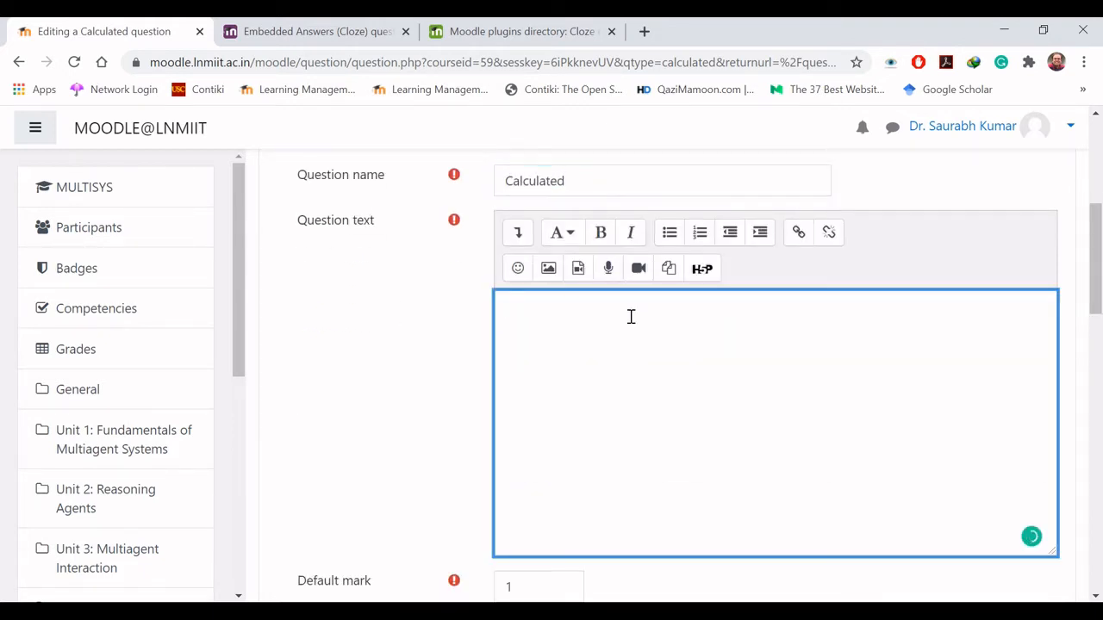
text(Solve for x)
key(BackSpace)
- Insert the variable x as a TeX equation after "Solve for" in the question text
click(520, 234)
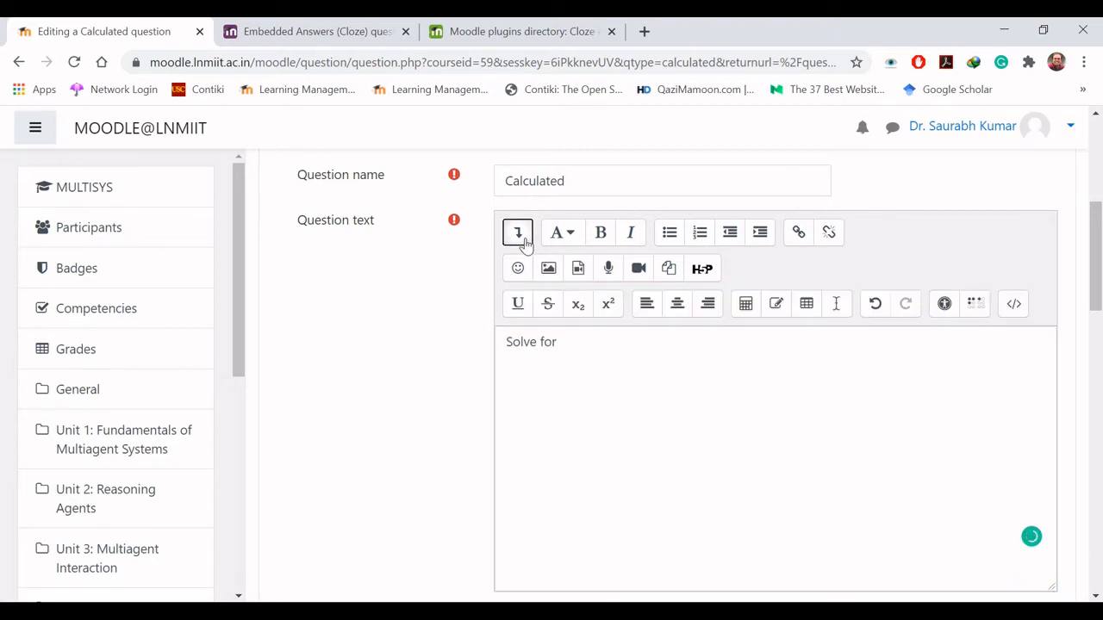
click(807, 306)
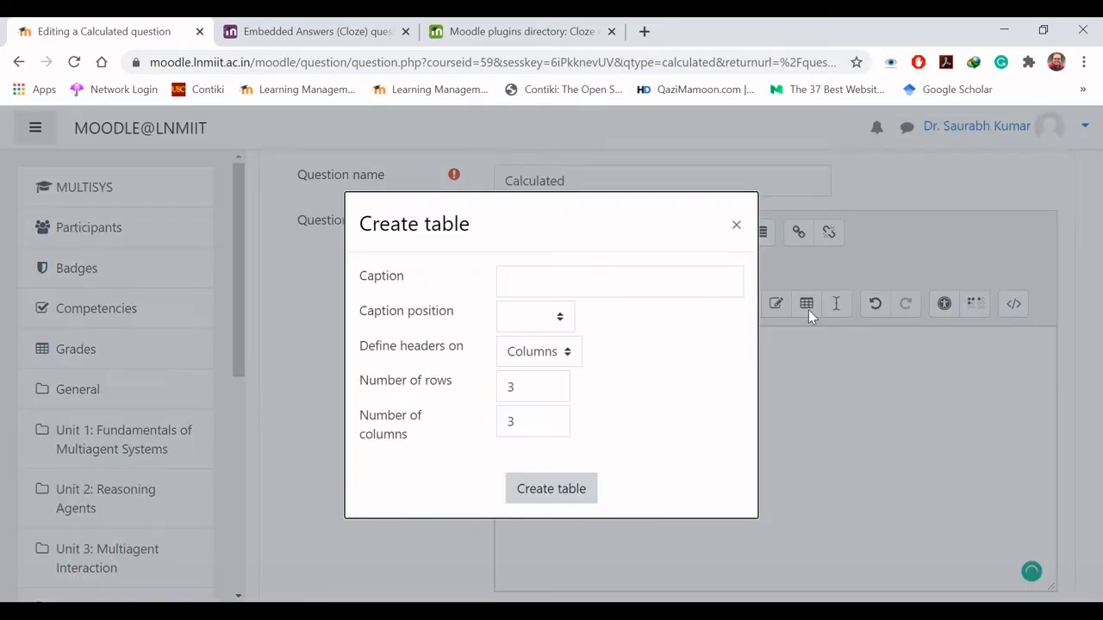
click(736, 225)
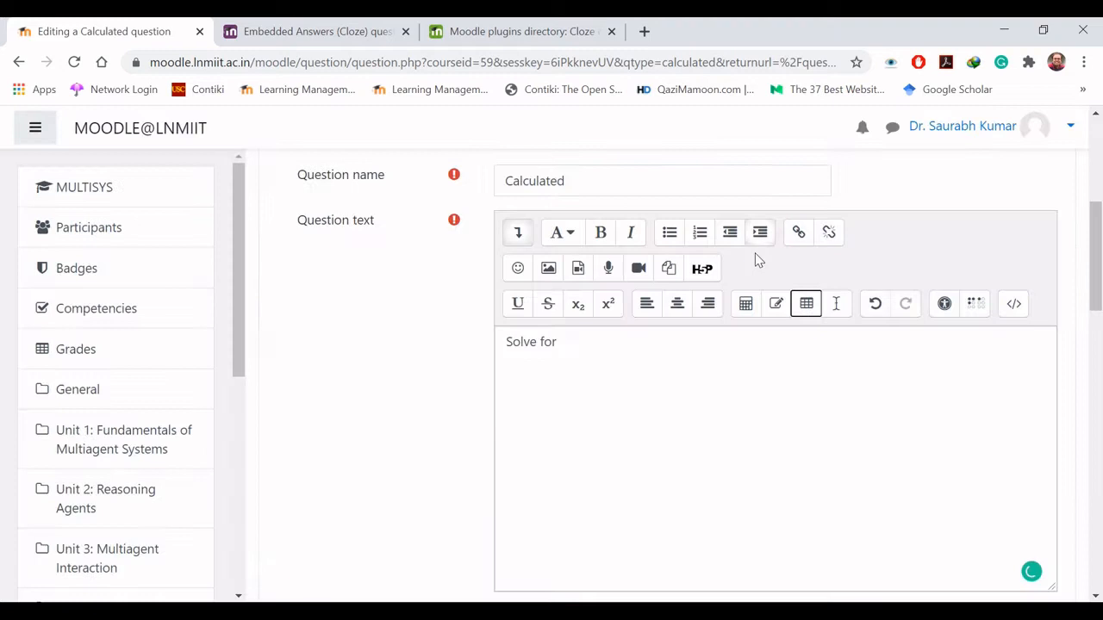
click(747, 308)
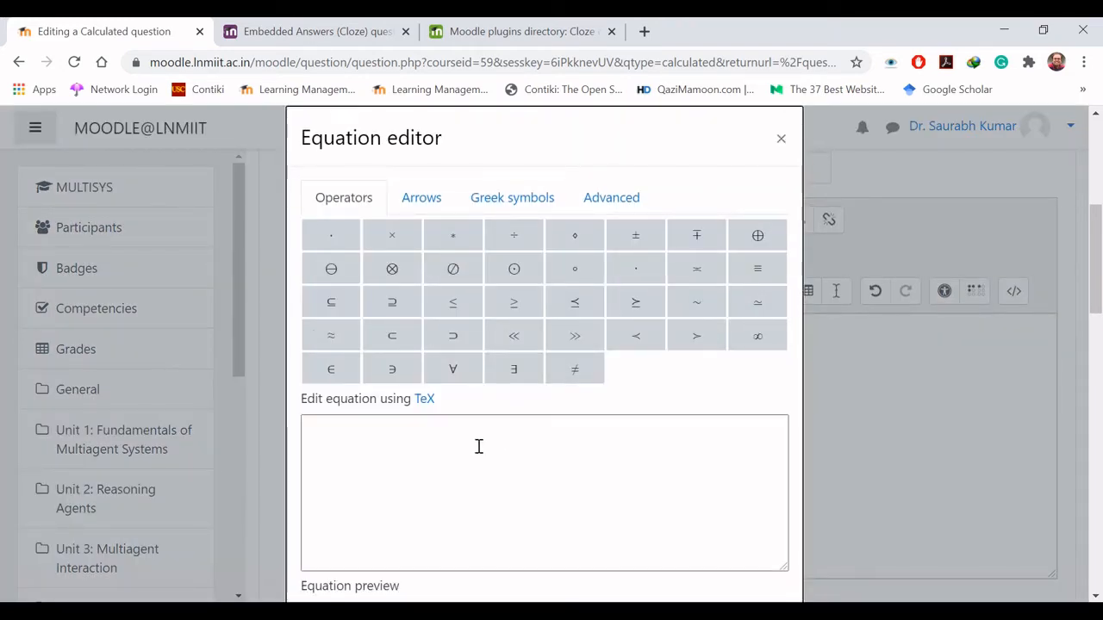
text(x)
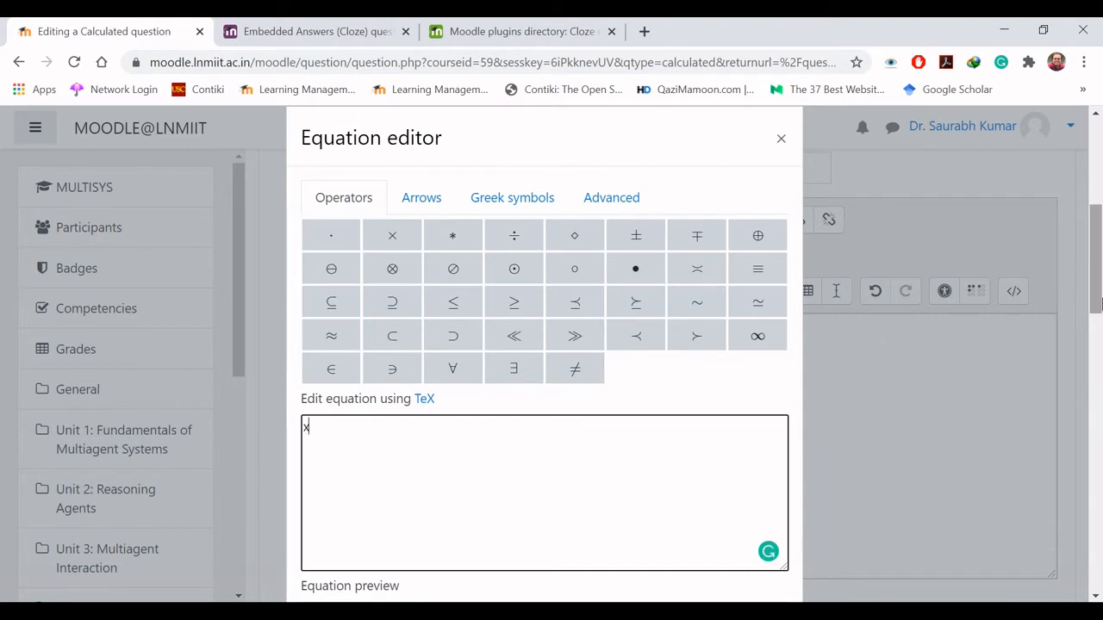
drag(1099, 300, 1099, 333)
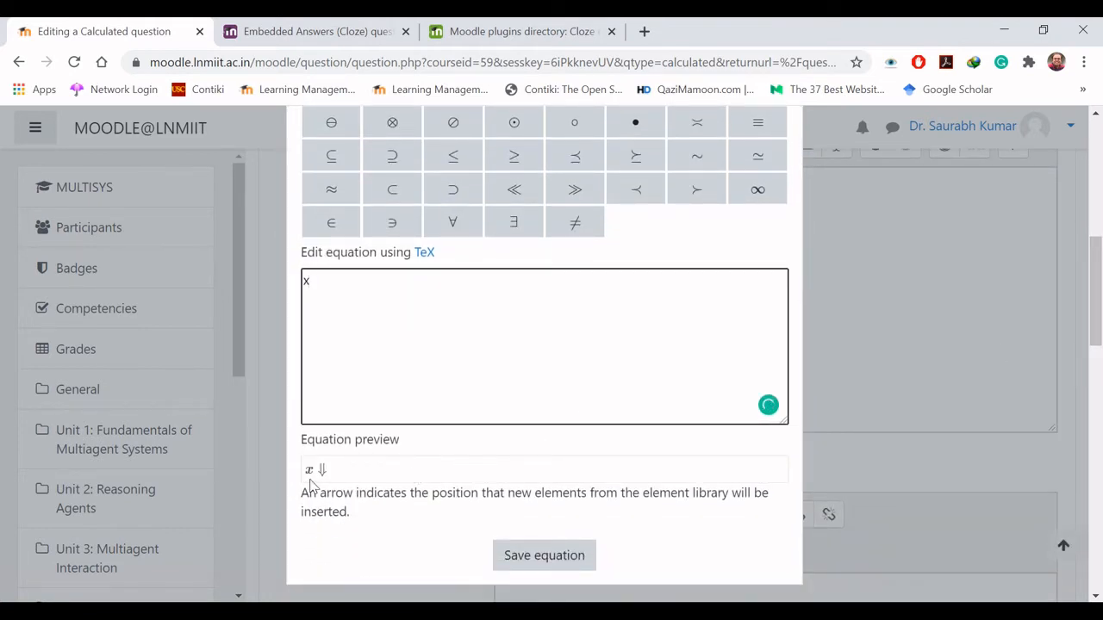
click(540, 555)
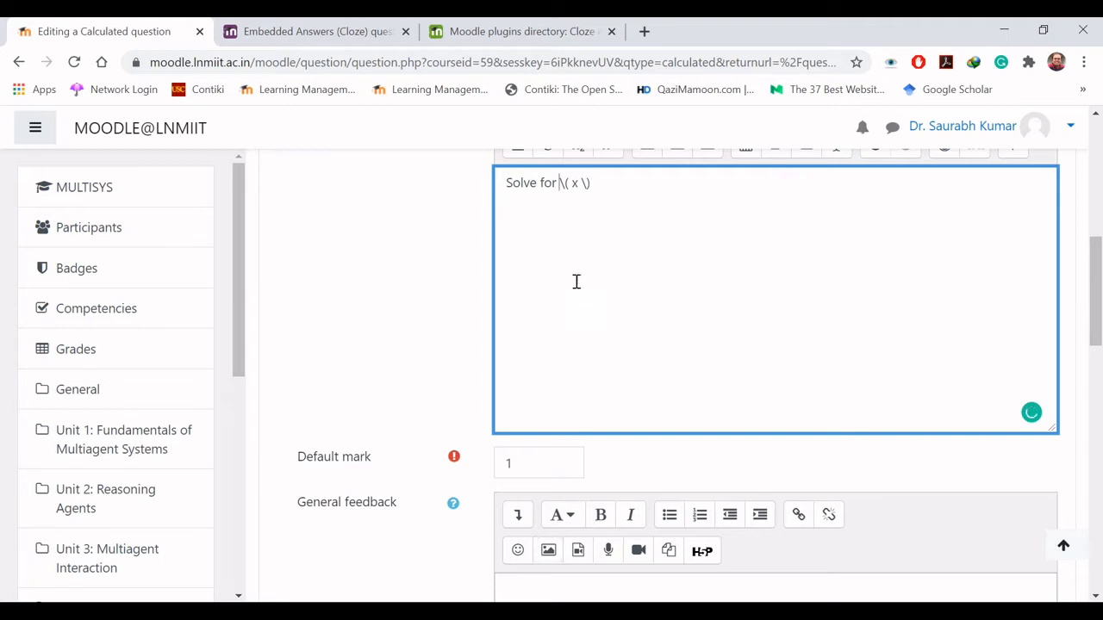
- End the first line of the question text with a colon and add the wild card {A} on a new line
click(612, 191)
text({})
key(Left)
text(A)
- Copy the x expression from the first line to after {A} and complete the equation with ={B}
key(Up)
key(ctrl+Right)
key(ctrl+Right)
key(shift+Right)
key(shift+Right)
key(shift+Right)
key(shift+Right)
key(shift+Right)
key(shift+Right)
key(shift+Right)
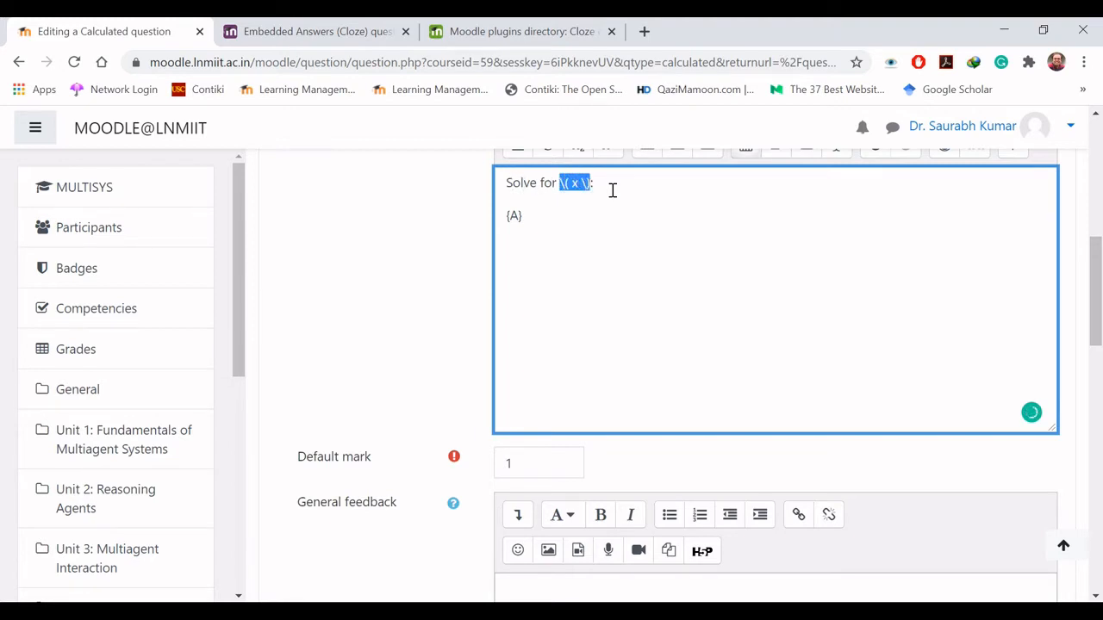
key(ctrl+c)
key(Down)
key(ctrl+v)
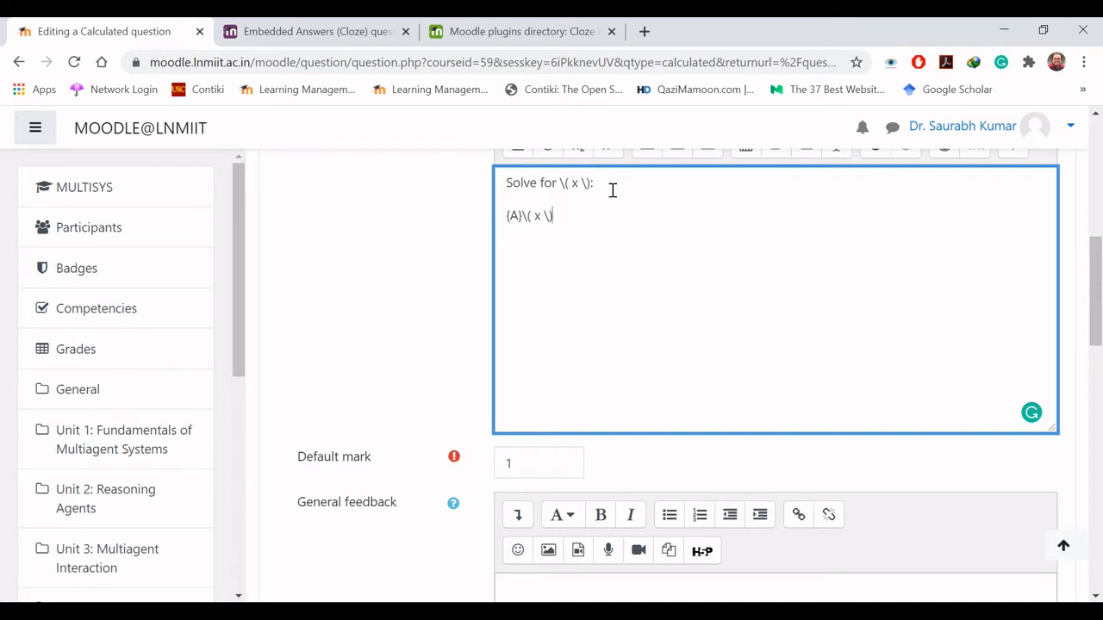
text(=)
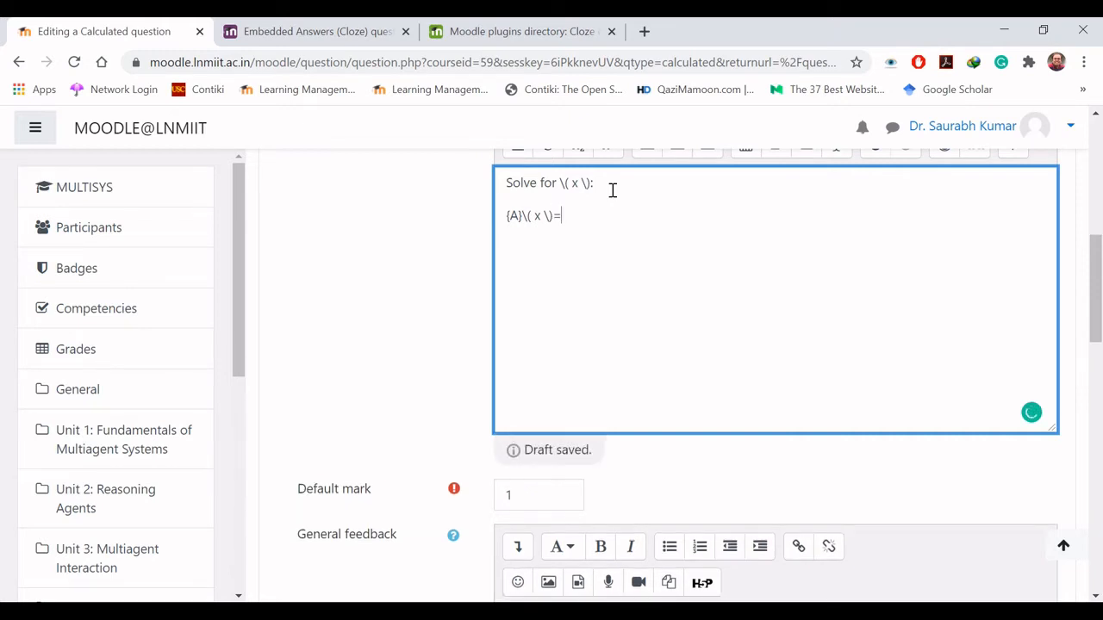
text({B)
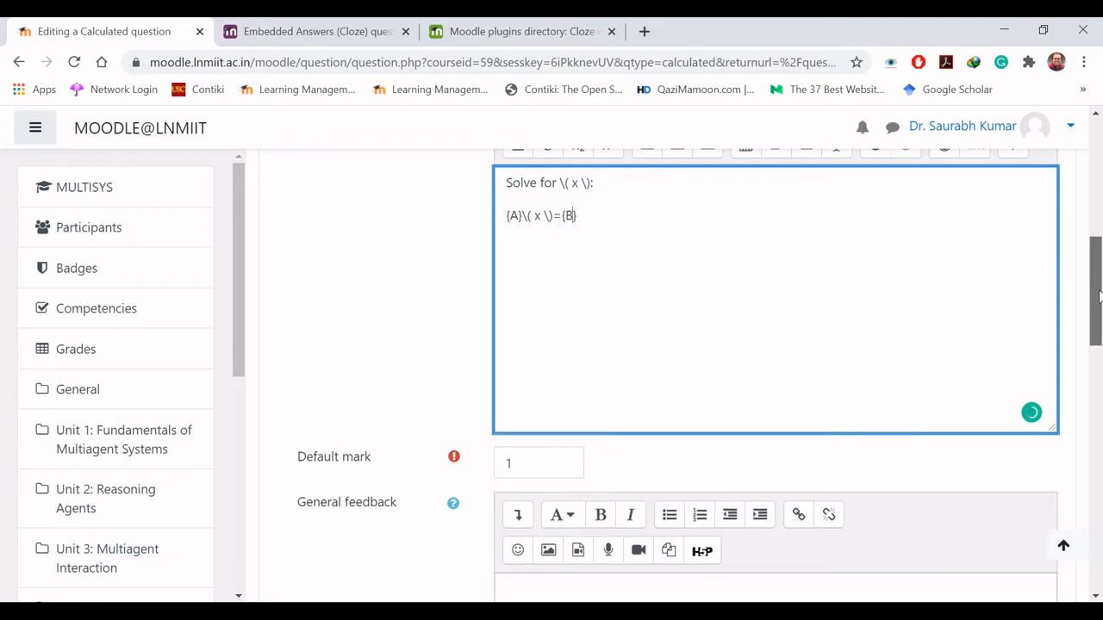
- Set the Answer 1 formula to {B}/{A} and its grade to 100%
drag(1097, 296, 1099, 288)
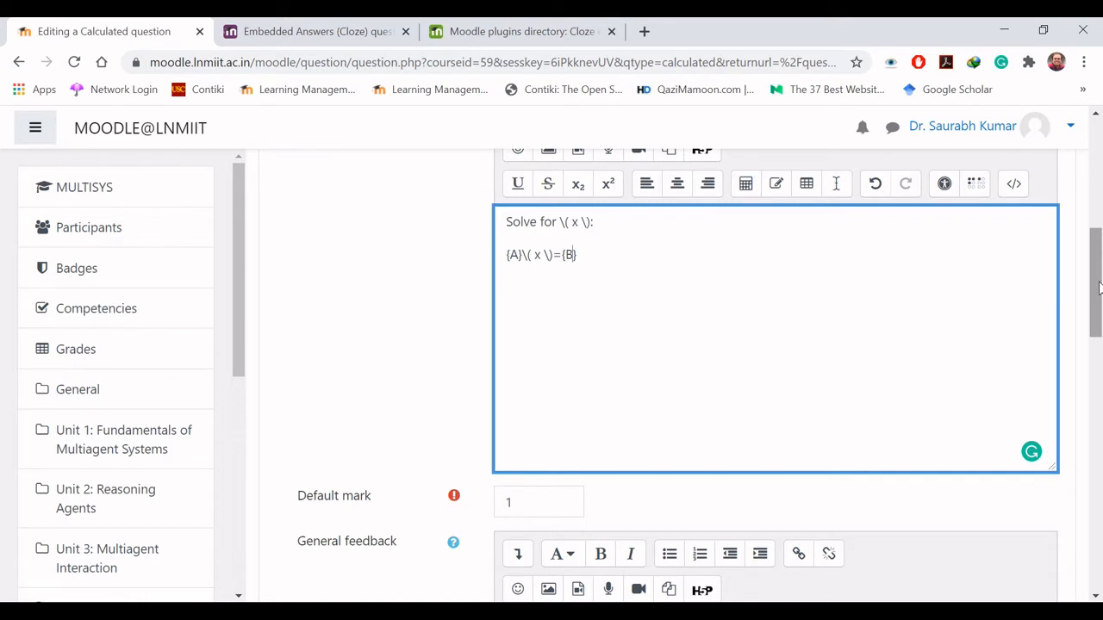
drag(1098, 289, 1098, 353)
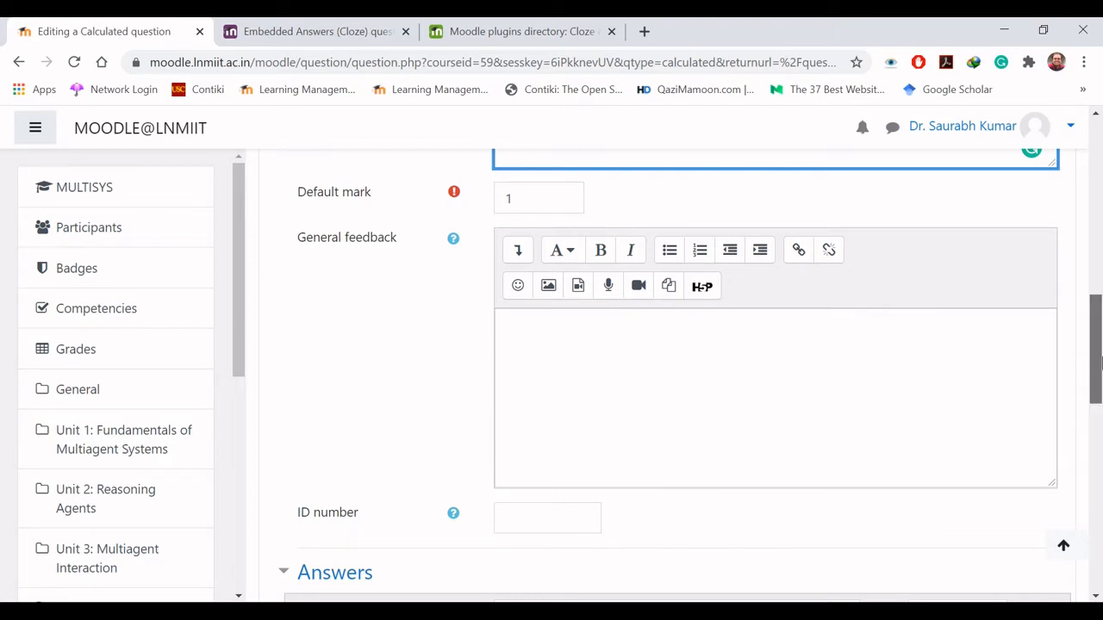
drag(1096, 359, 1100, 376)
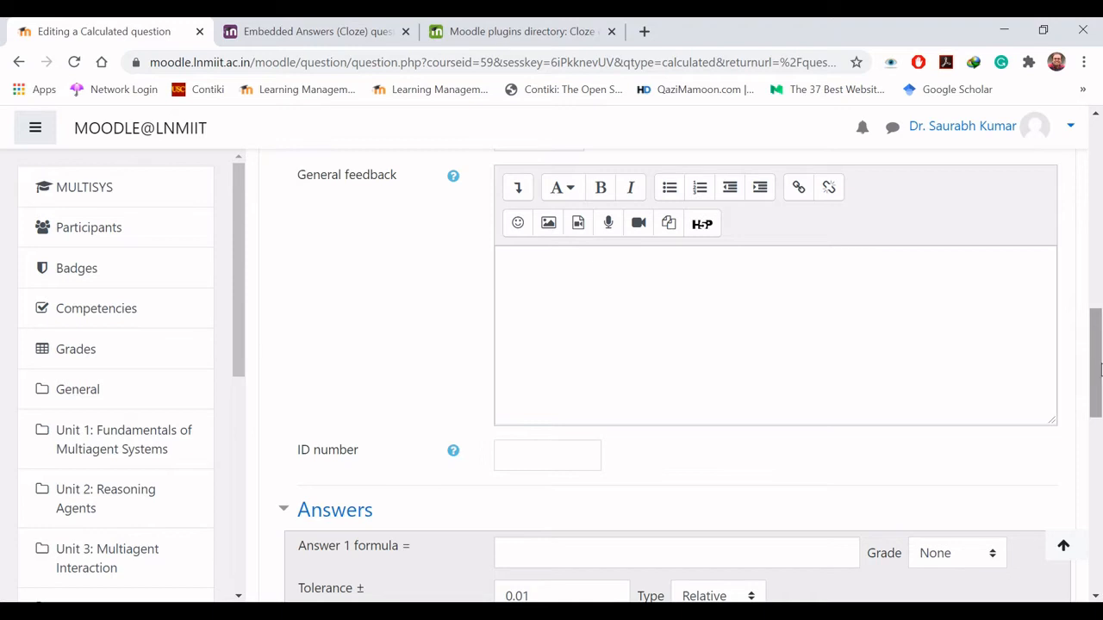
drag(1097, 366, 1100, 438)
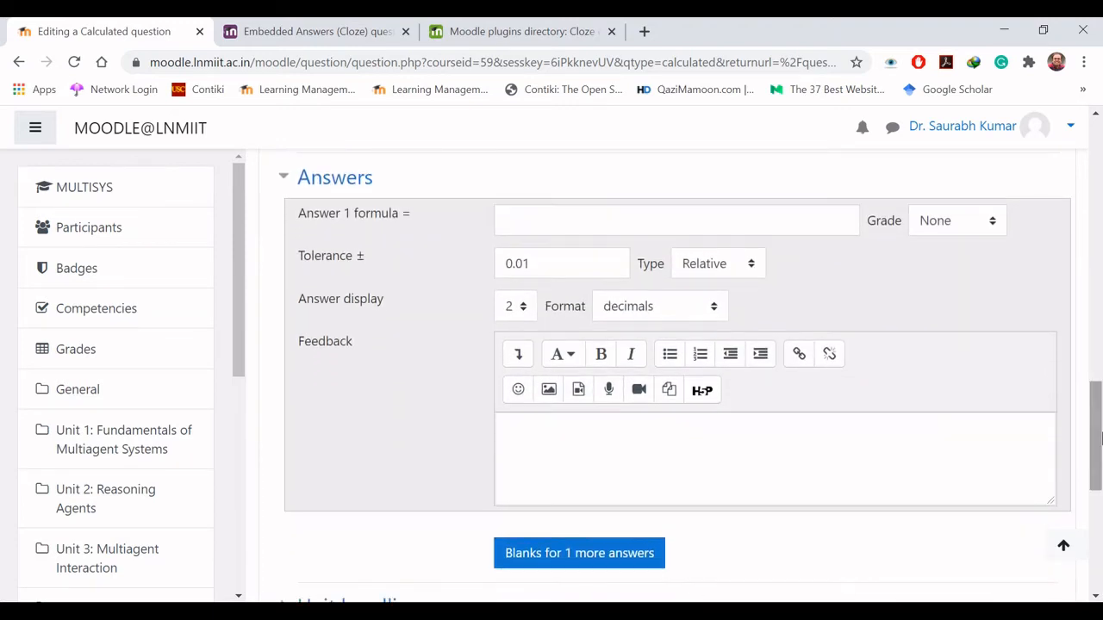
click(576, 218)
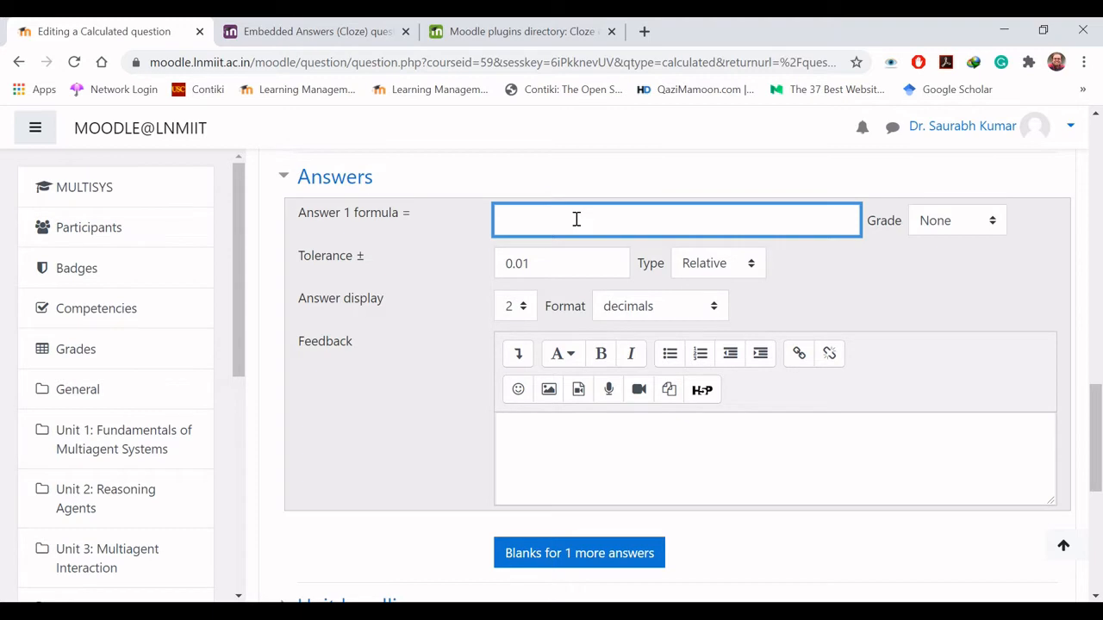
text({})
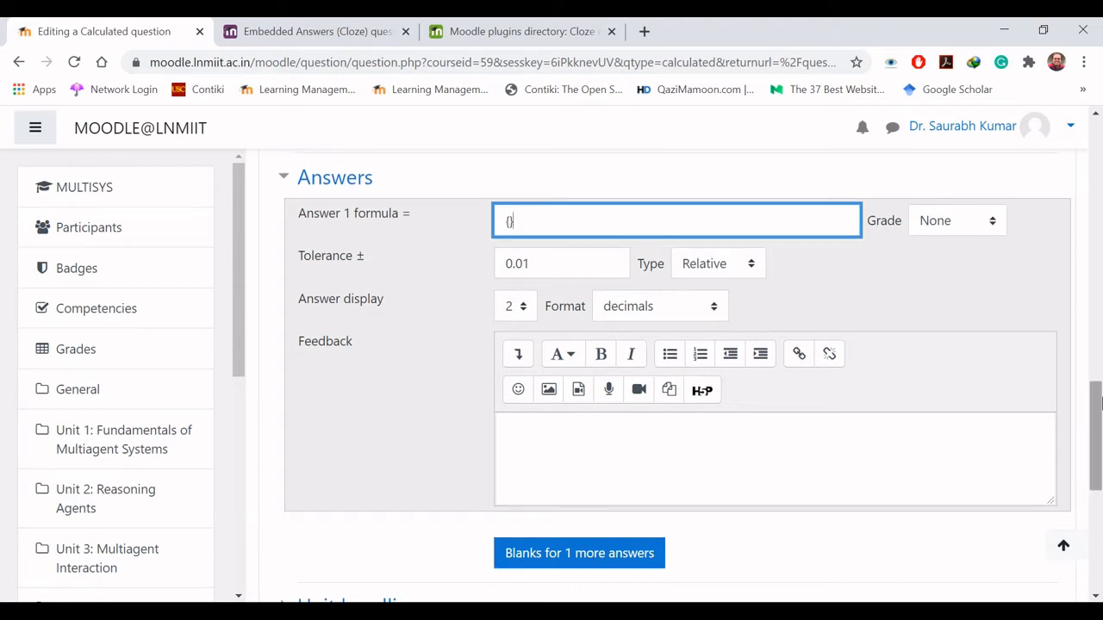
scroll(1099, 420, up, 8)
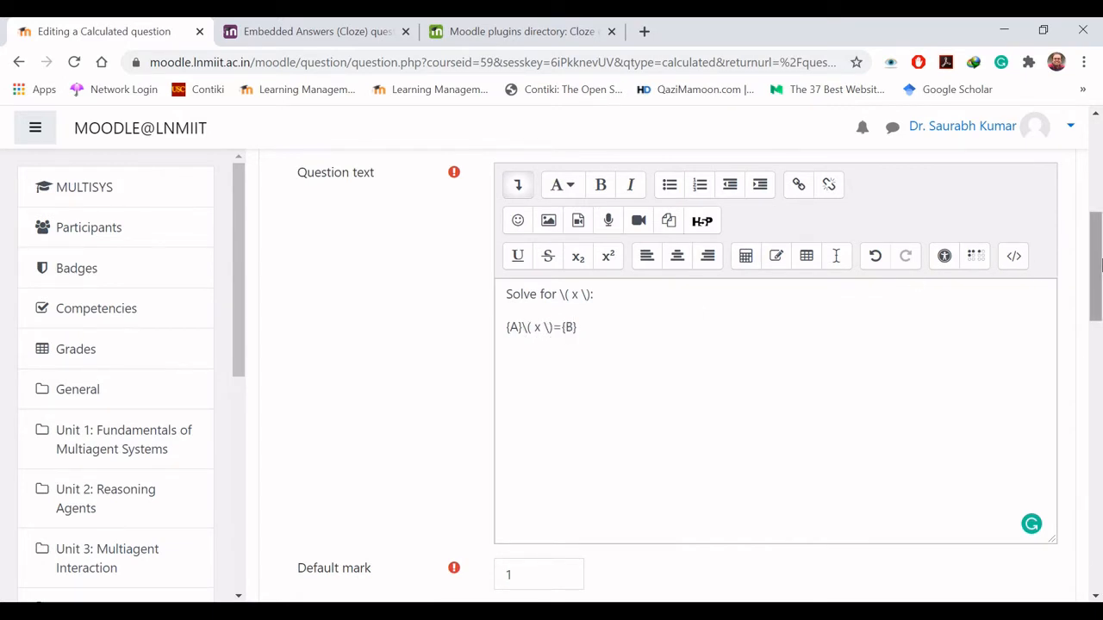
drag(1097, 282, 1101, 436)
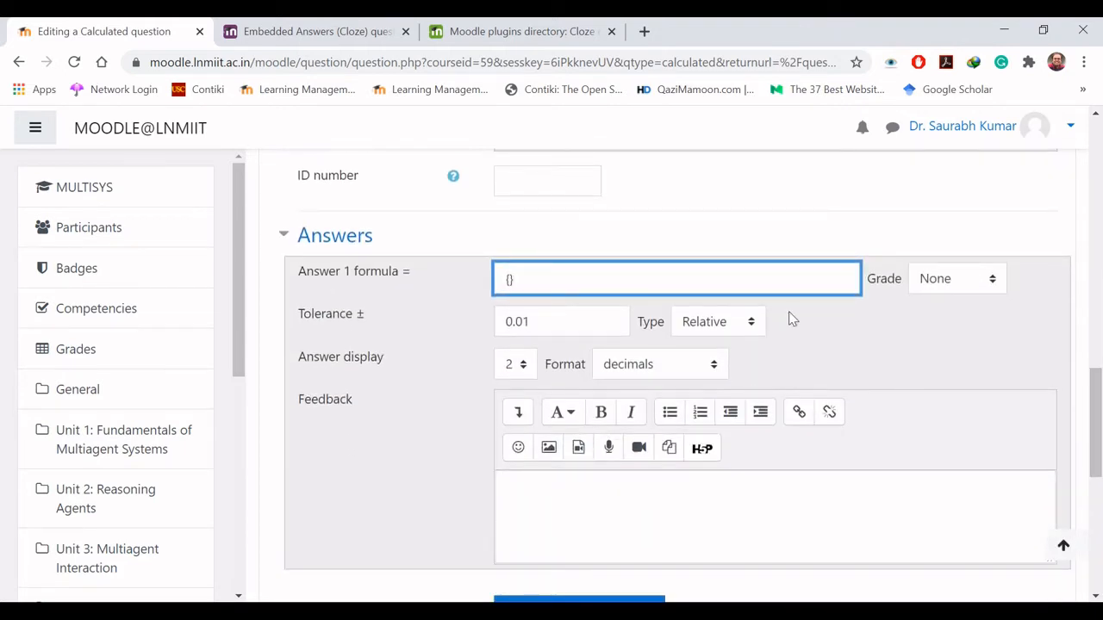
text(B)
key(Right)
text(/)
key(BackSpace)
text(/{A})
click(973, 279)
click(959, 322)
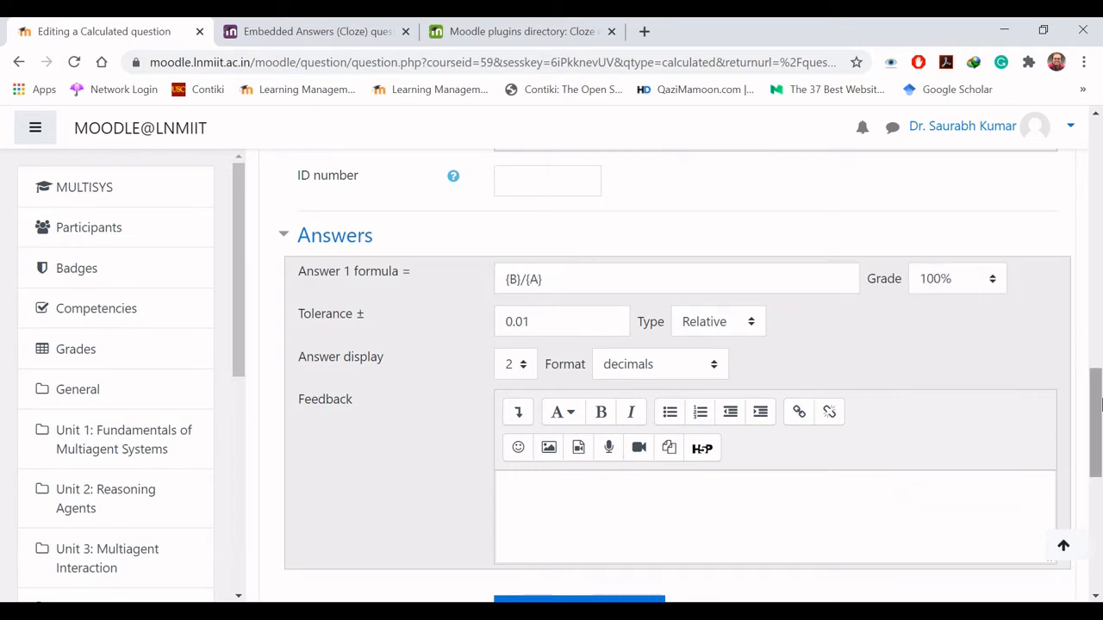
scroll(1098, 422, down, 1)
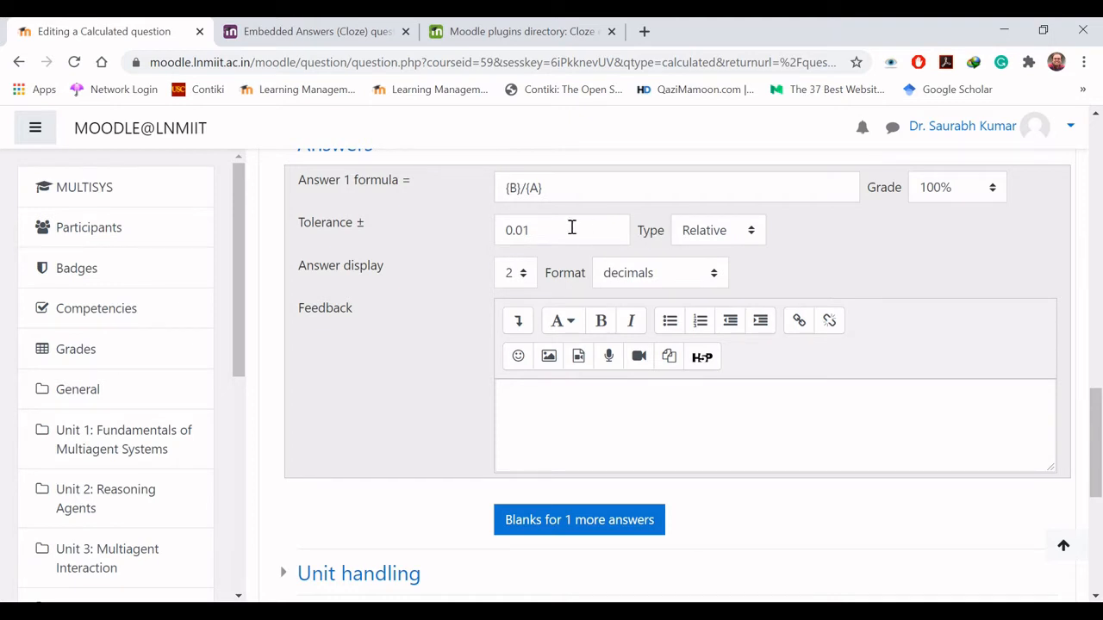
click(712, 238)
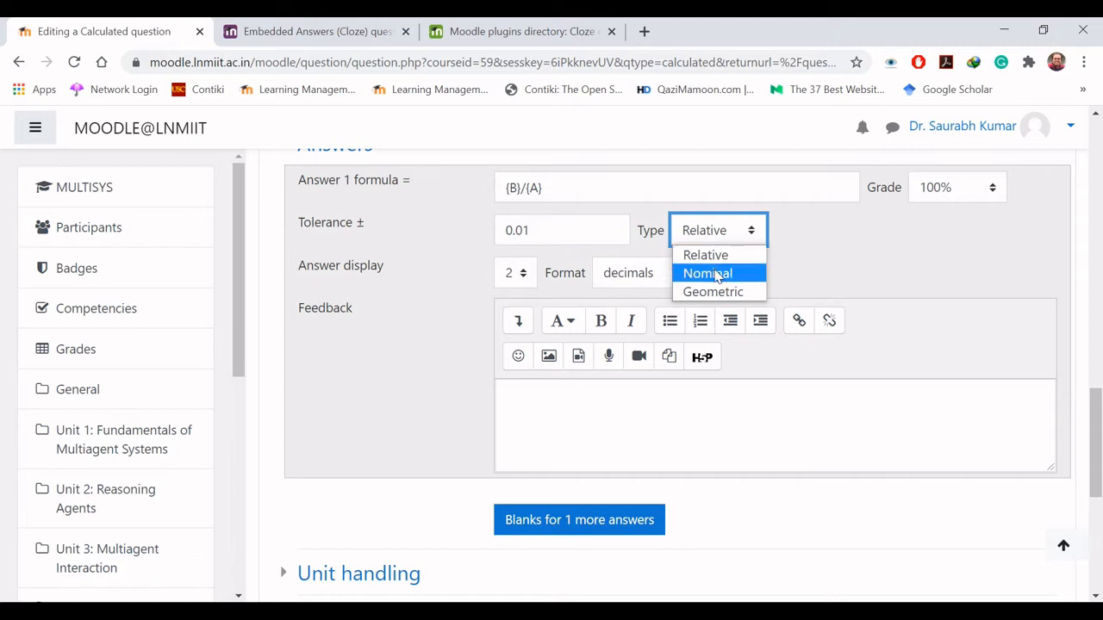
click(739, 224)
click(792, 243)
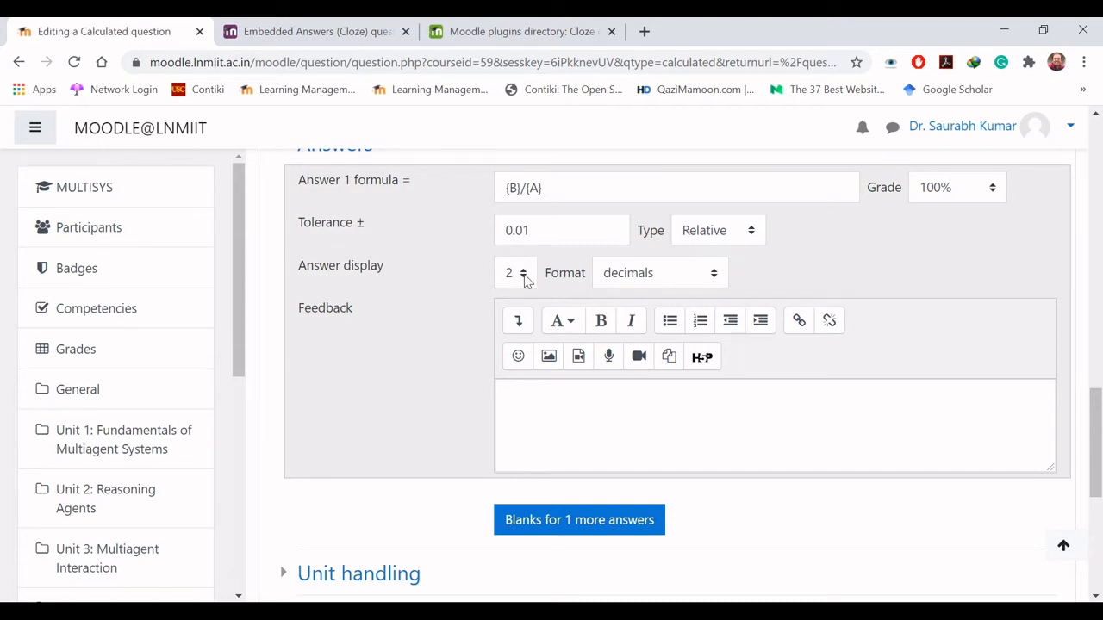
- Change the answer display format to significant figures
click(624, 284)
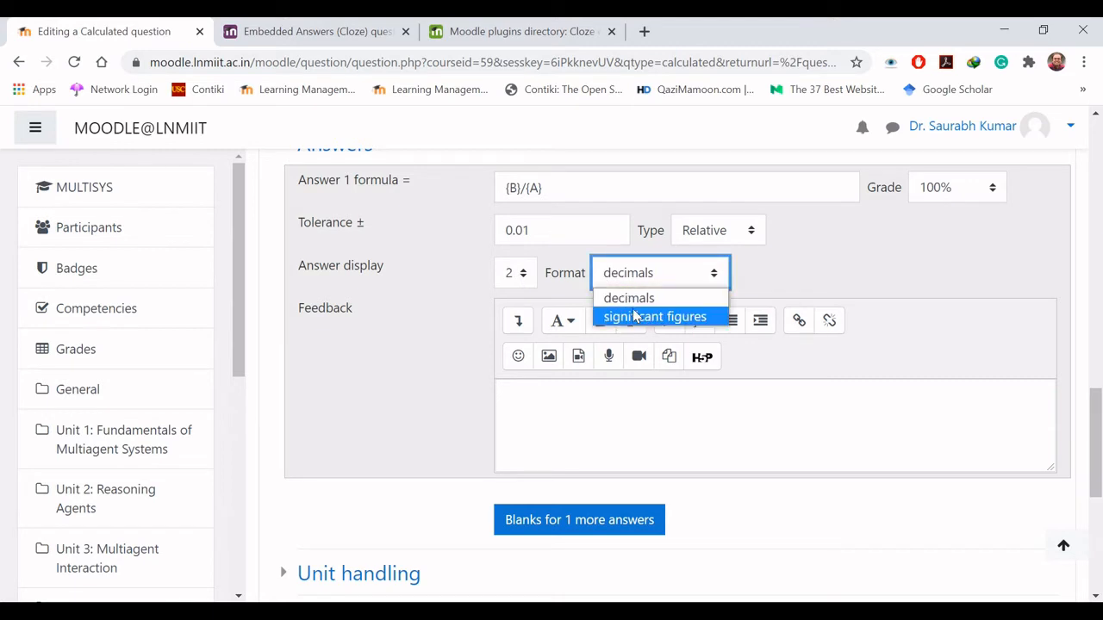
click(645, 279)
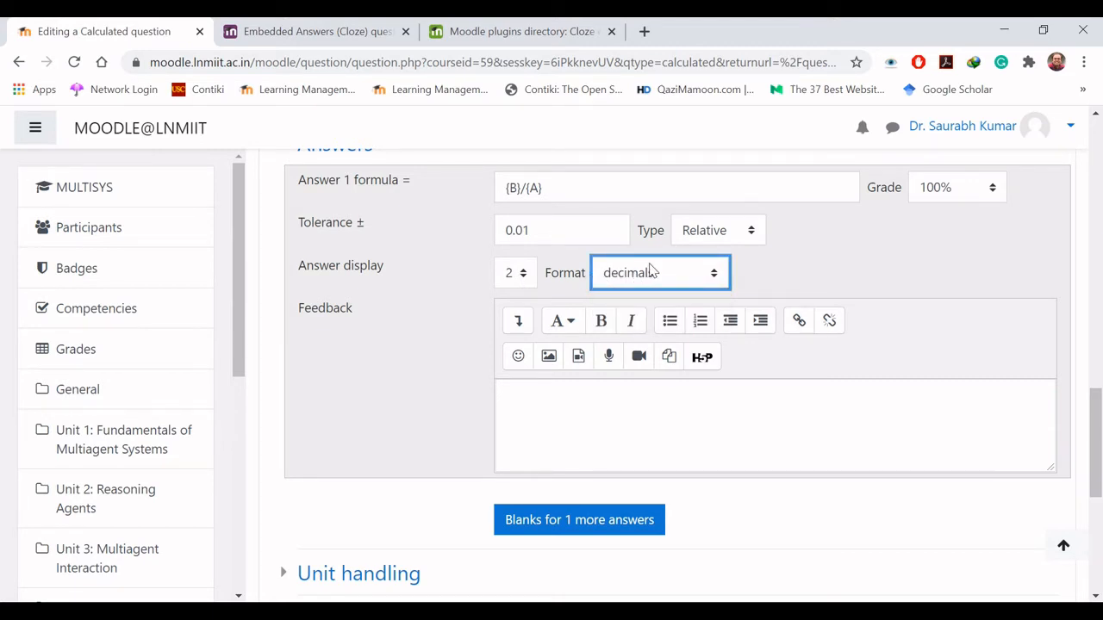
click(652, 272)
click(652, 272)
click(637, 274)
click(645, 320)
- Enter "Well done" as the feedback for Answer 1
click(575, 409)
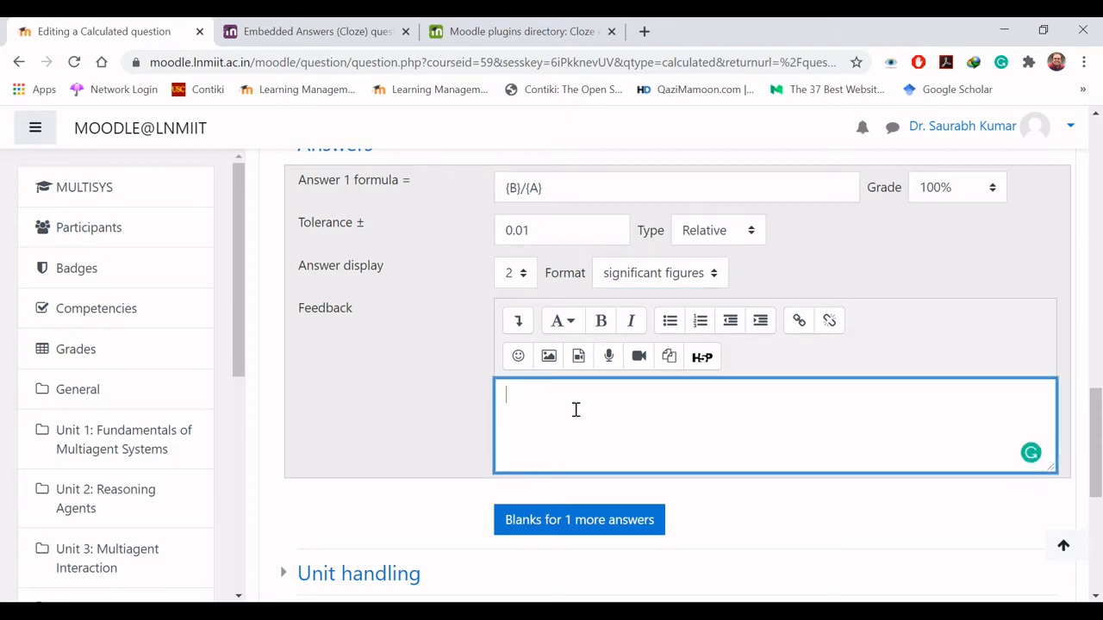
text(Well done,)
- Check the Unit handling settings without changing them, and save the question to reach the wildcard dataset properties
drag(1096, 419, 1097, 491)
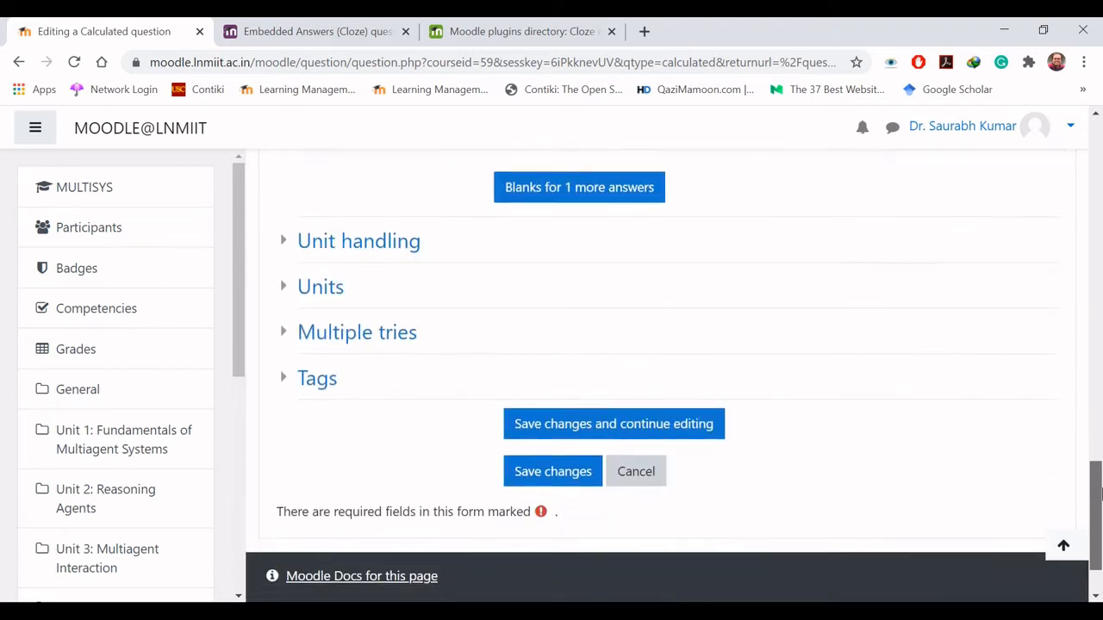
click(282, 243)
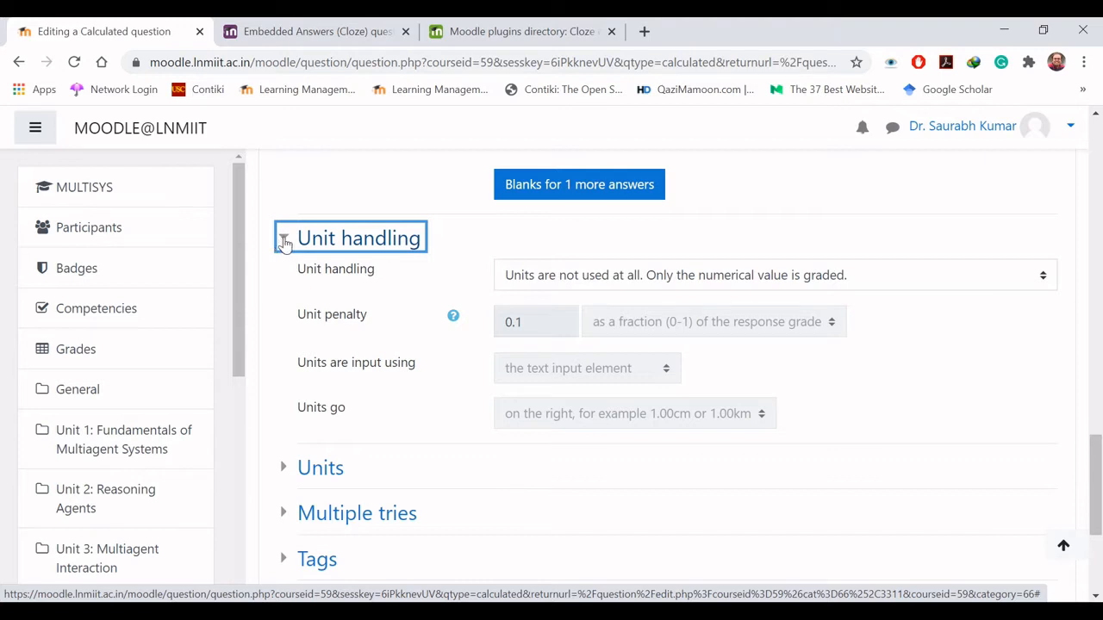
click(282, 244)
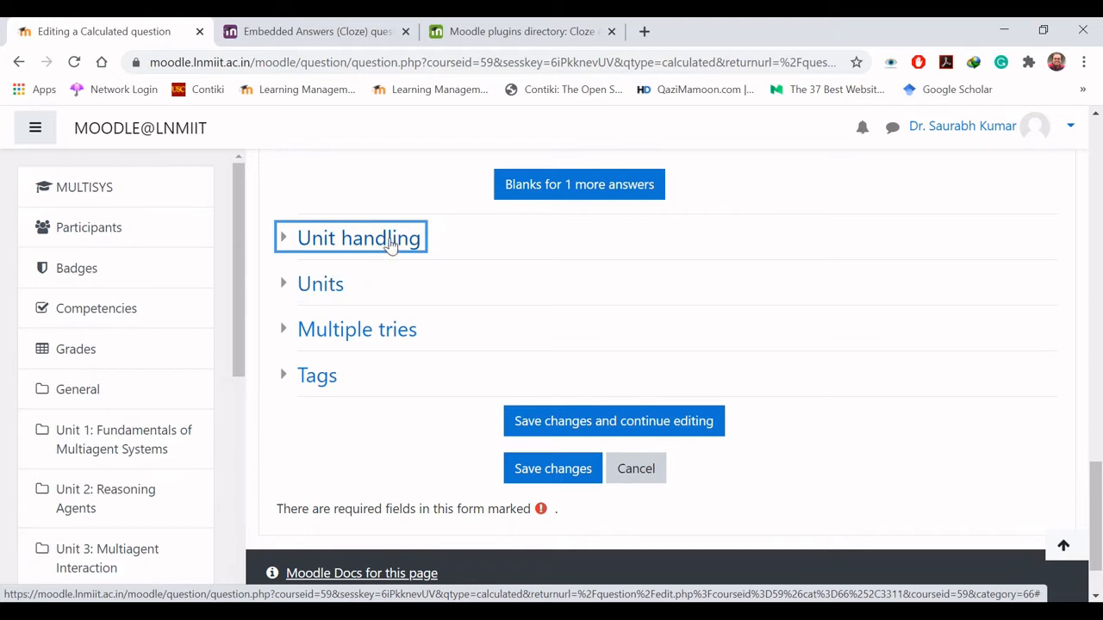
click(553, 471)
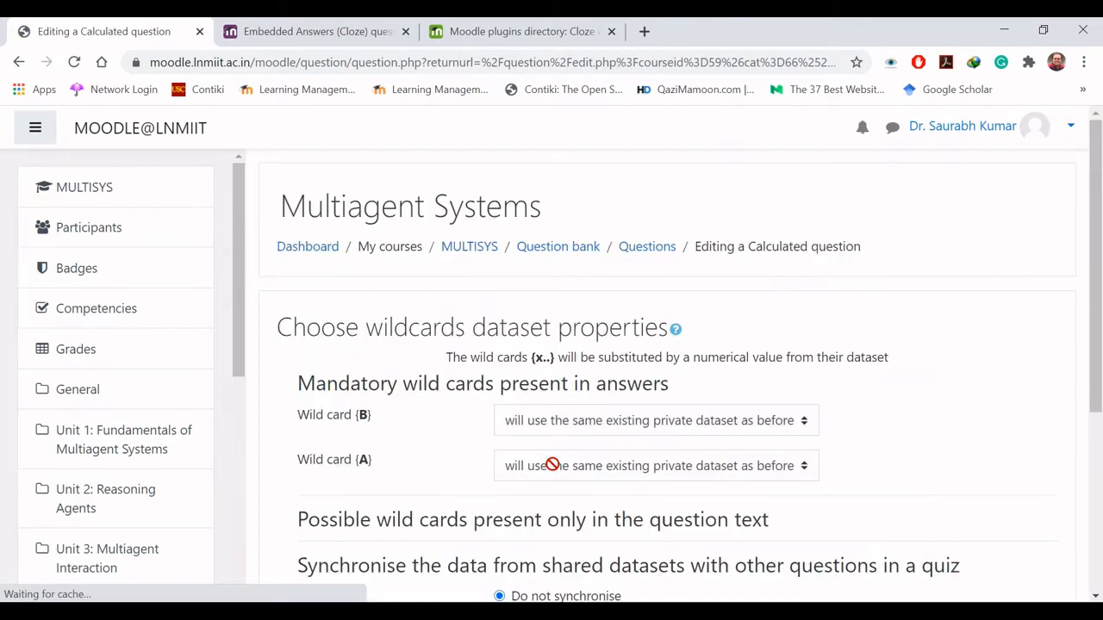
- Set wild cards {B} and {A} to use a new shared dataset and continue to the dataset editing page
scroll(553, 464, down, 2)
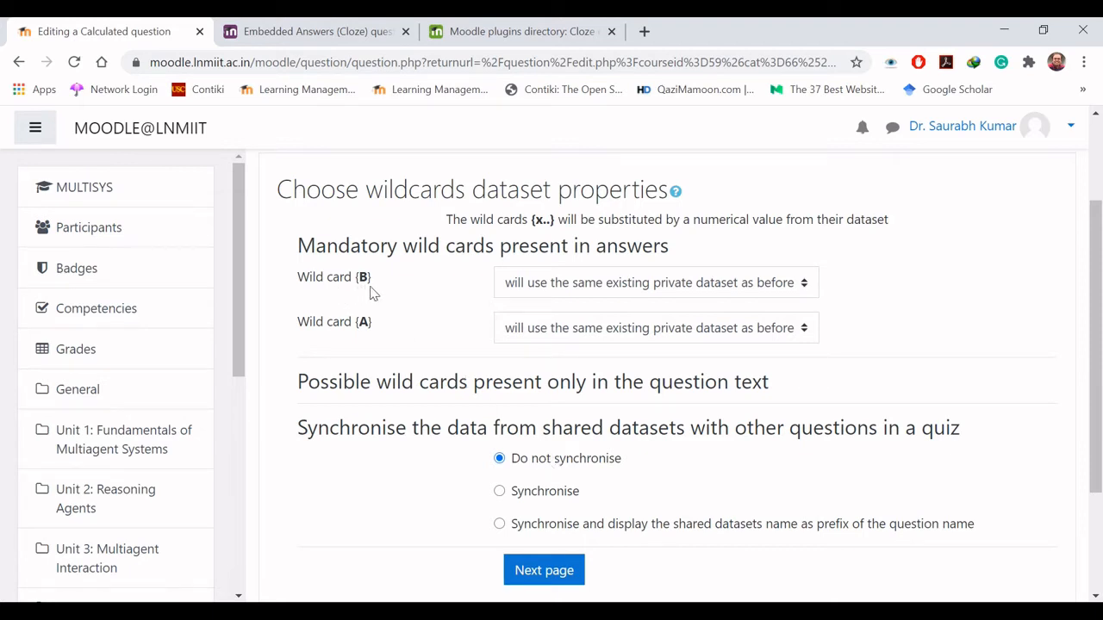
click(579, 293)
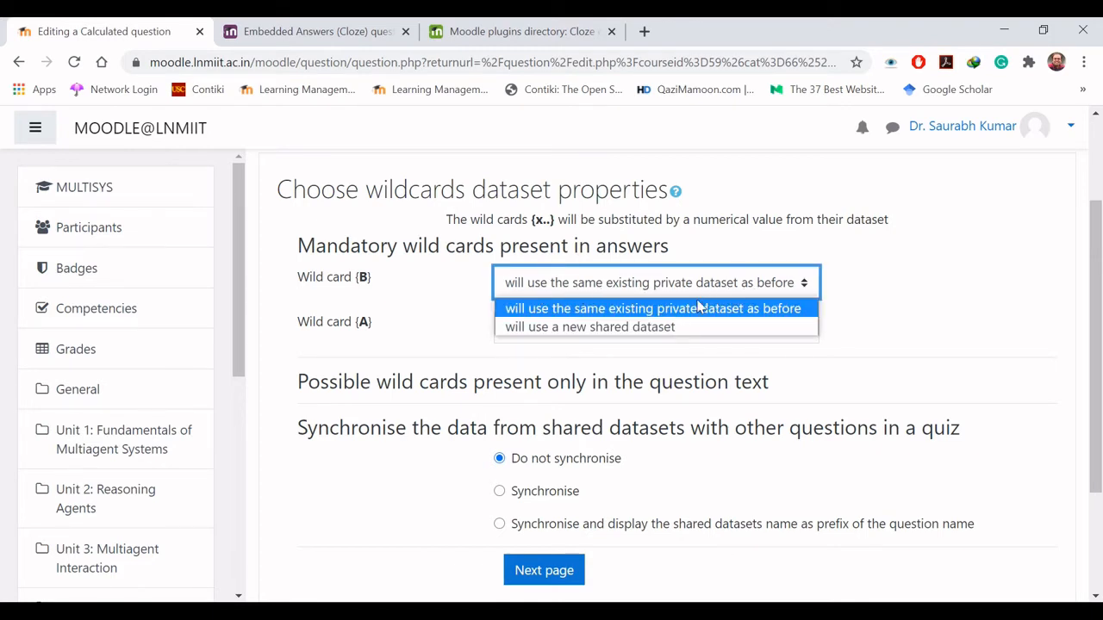
click(641, 327)
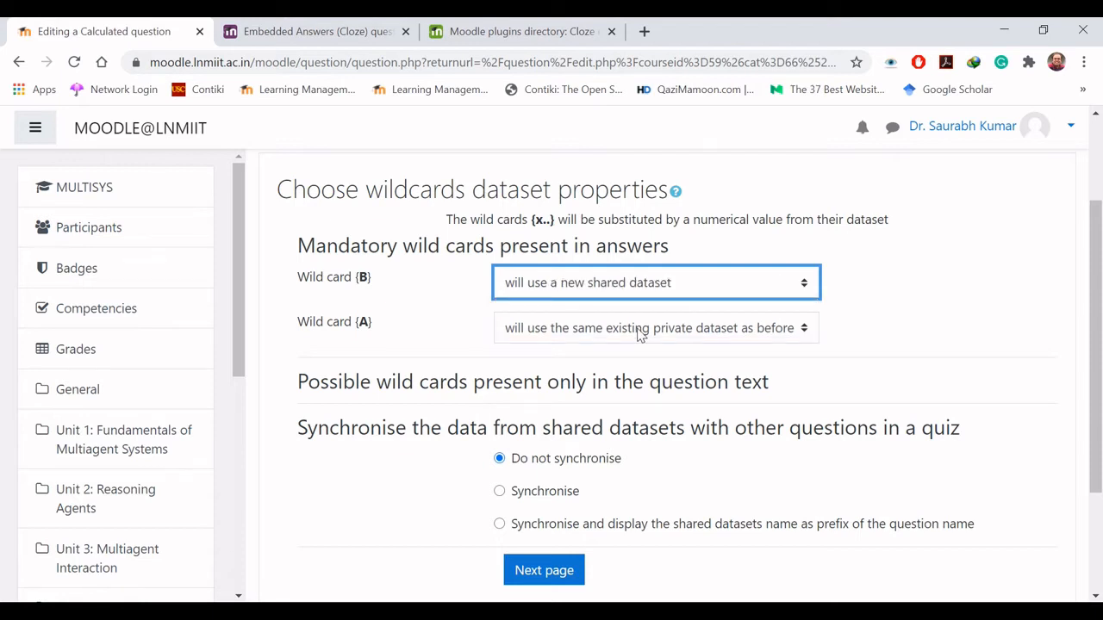
click(640, 333)
click(641, 371)
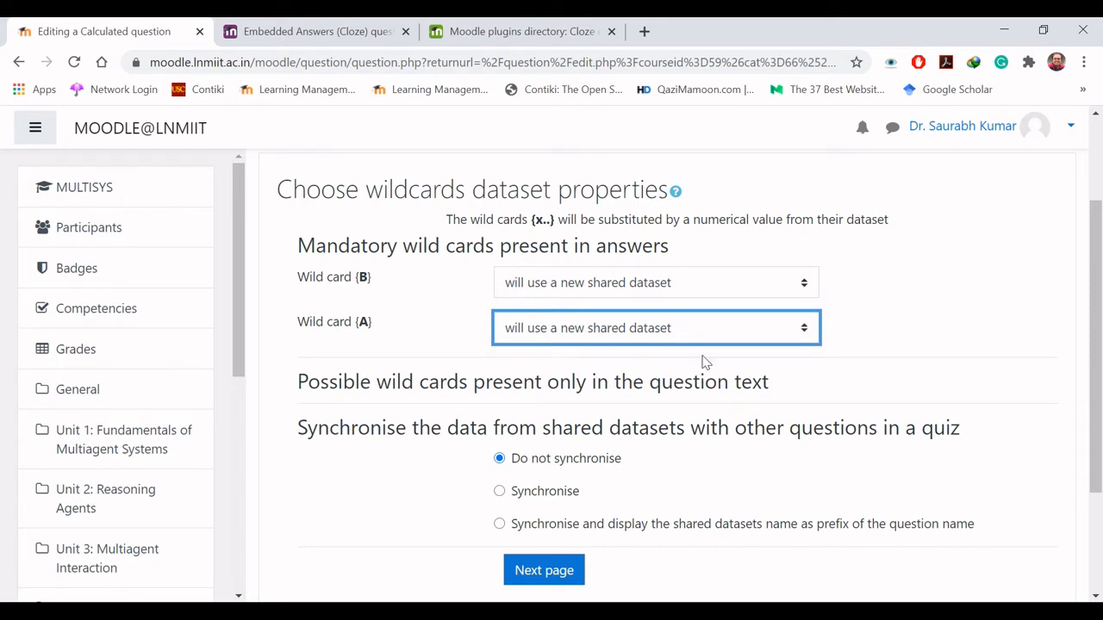
scroll(603, 353, down, 2)
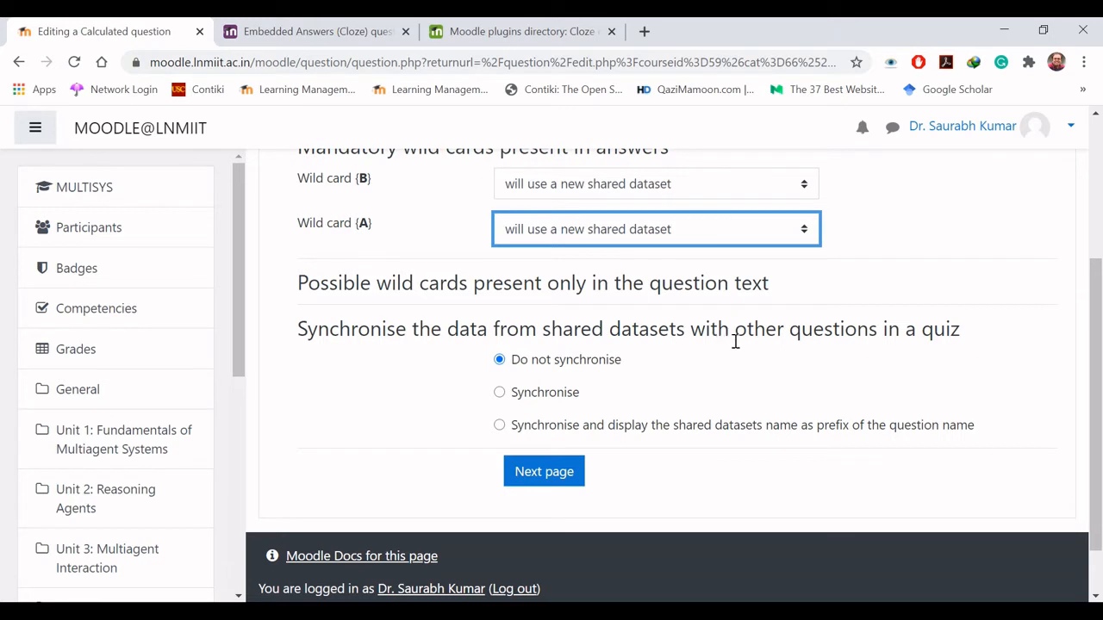
click(544, 475)
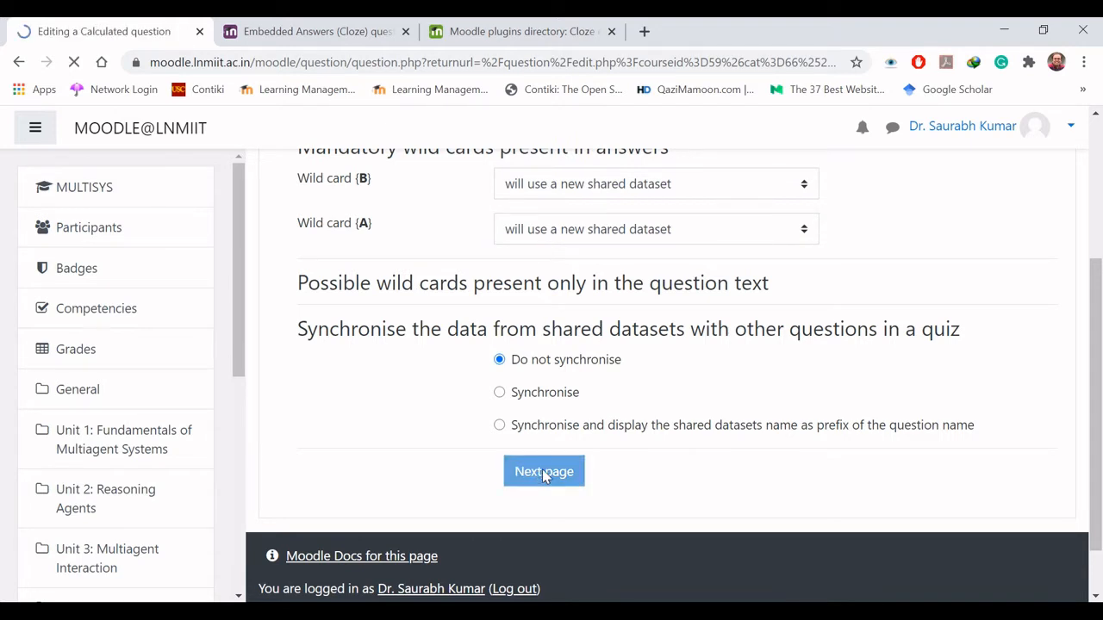
- Set shared wild card {B} to 5 with a range of values from 1 to 10
drag(1093, 216, 1092, 250)
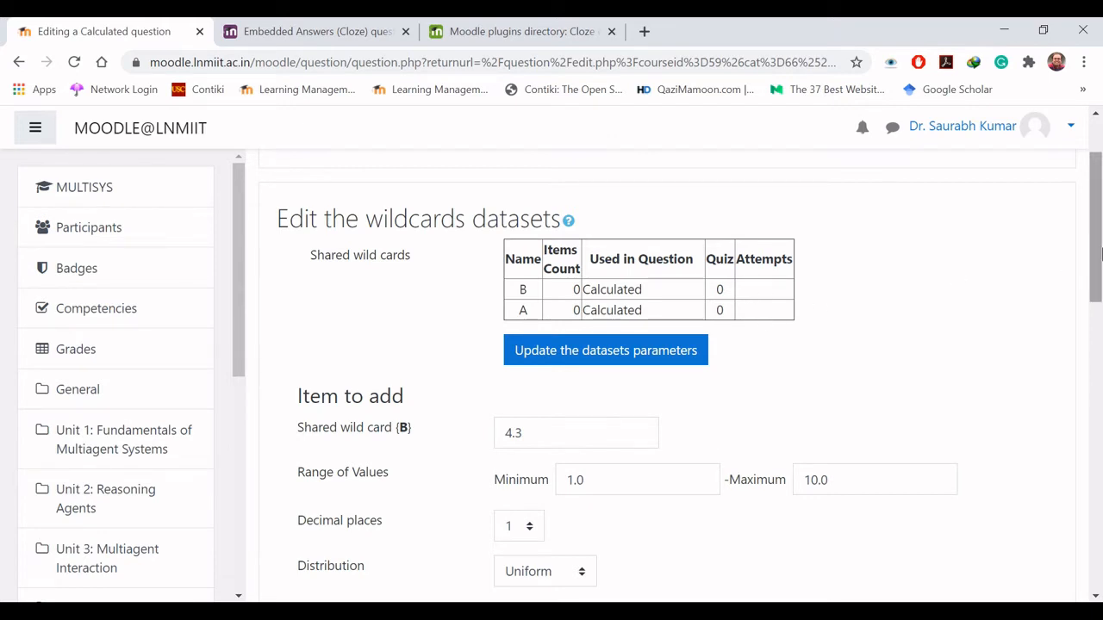
drag(1100, 253, 1101, 321)
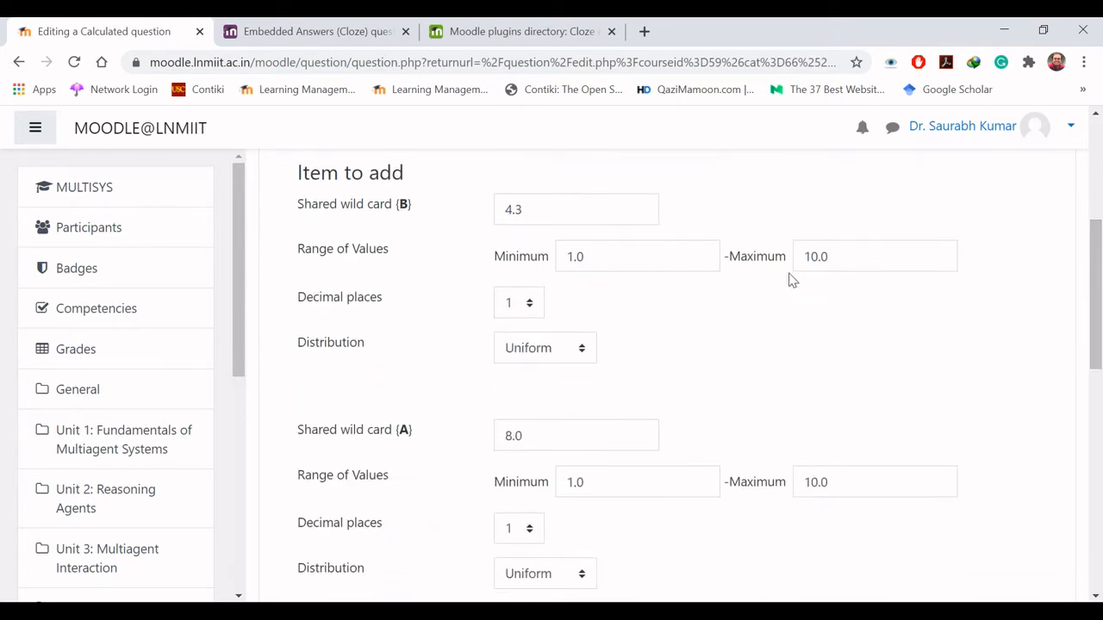
drag(539, 209, 487, 212)
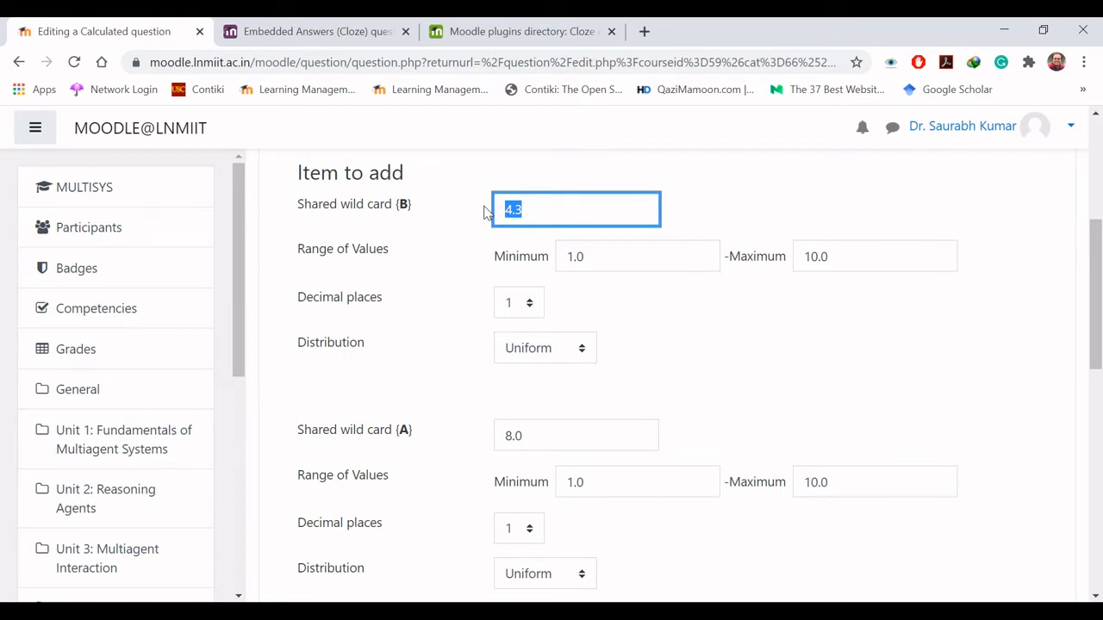
text(5)
drag(618, 250, 562, 256)
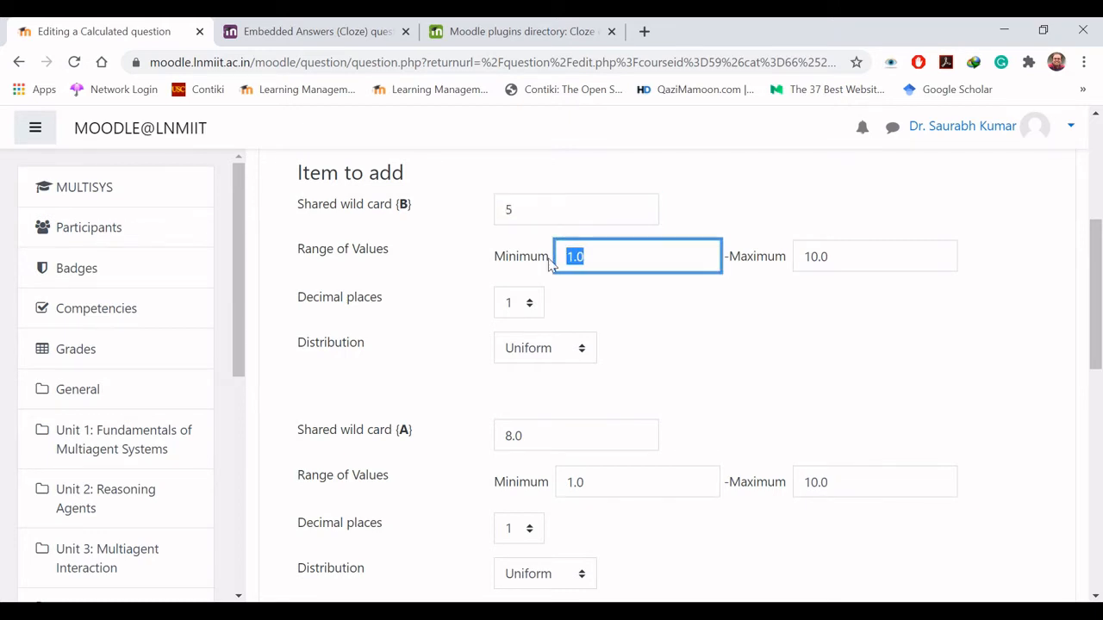
text(1)
drag(865, 258, 796, 265)
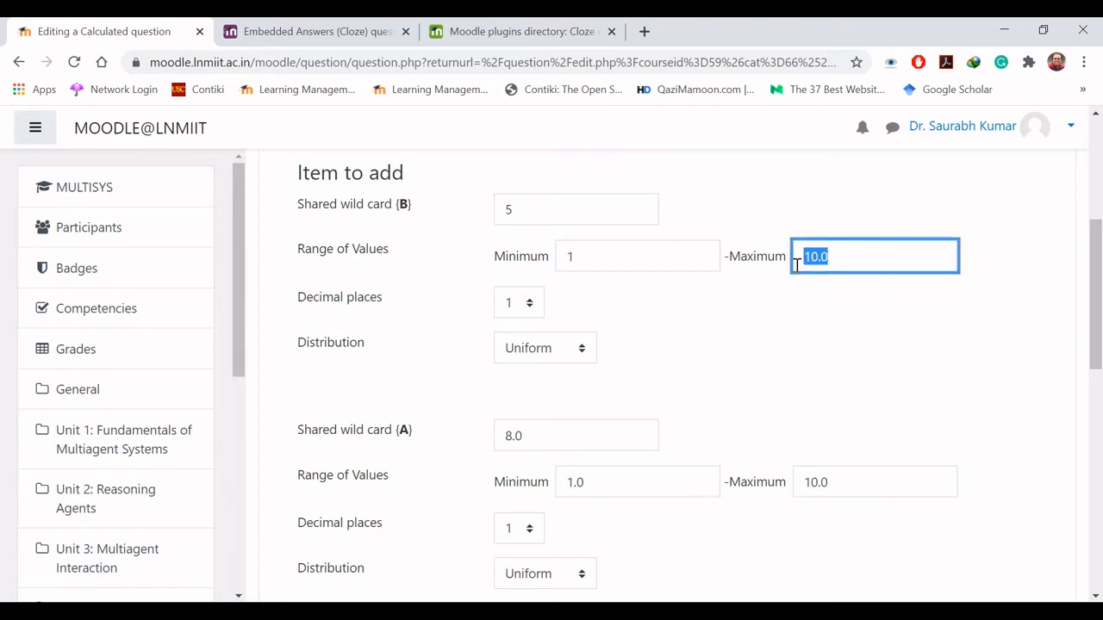
text(10)
- Set wild card {B} to 0 decimal places and choose the Uniform distribution
click(529, 304)
click(521, 328)
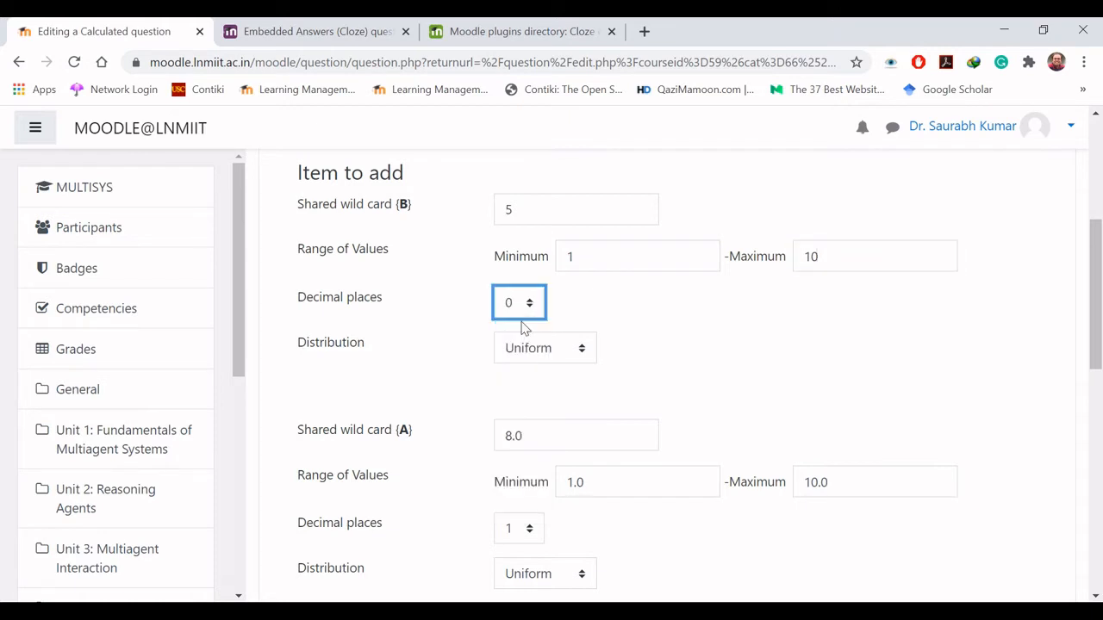
click(557, 354)
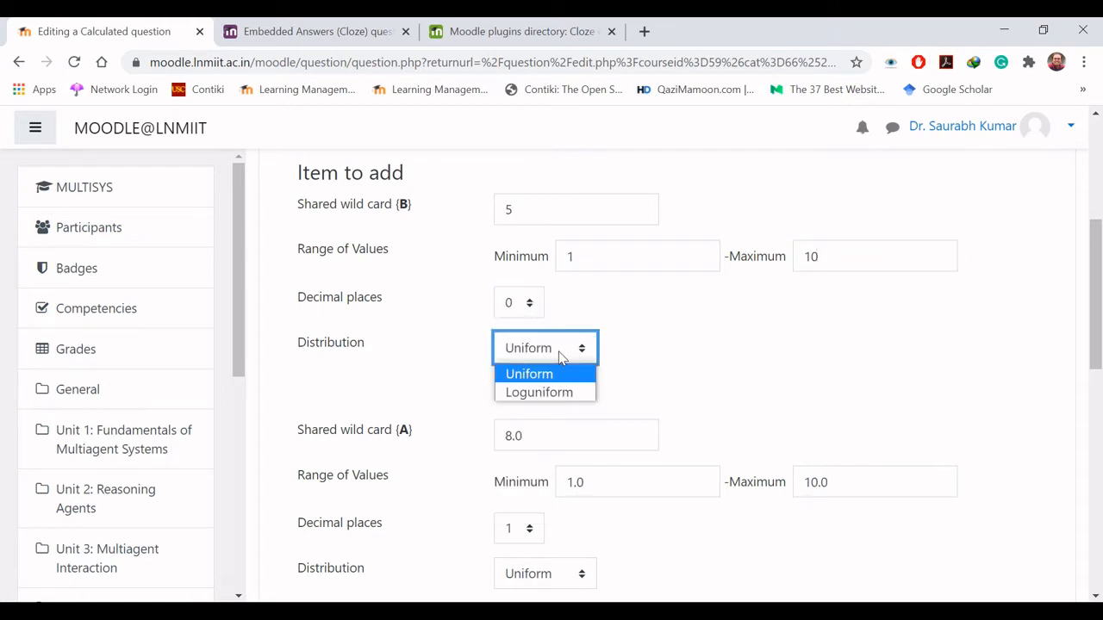
click(557, 379)
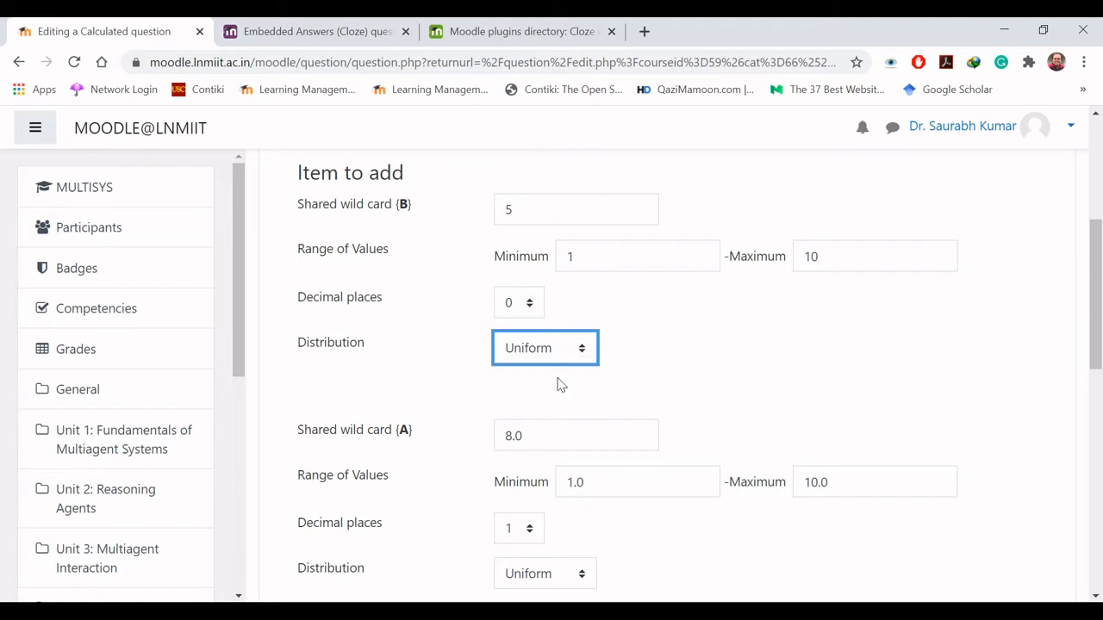
click(825, 368)
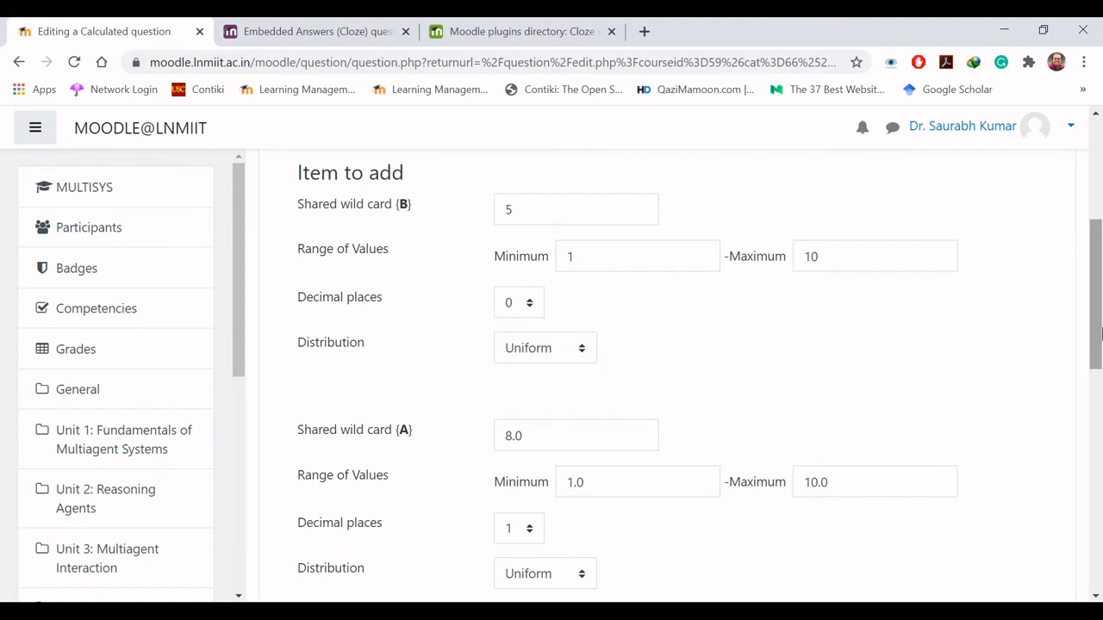
- Set shared wild card {A} to 5 with a range of values from 1 to 10
drag(1099, 335, 1100, 403)
drag(544, 204, 477, 207)
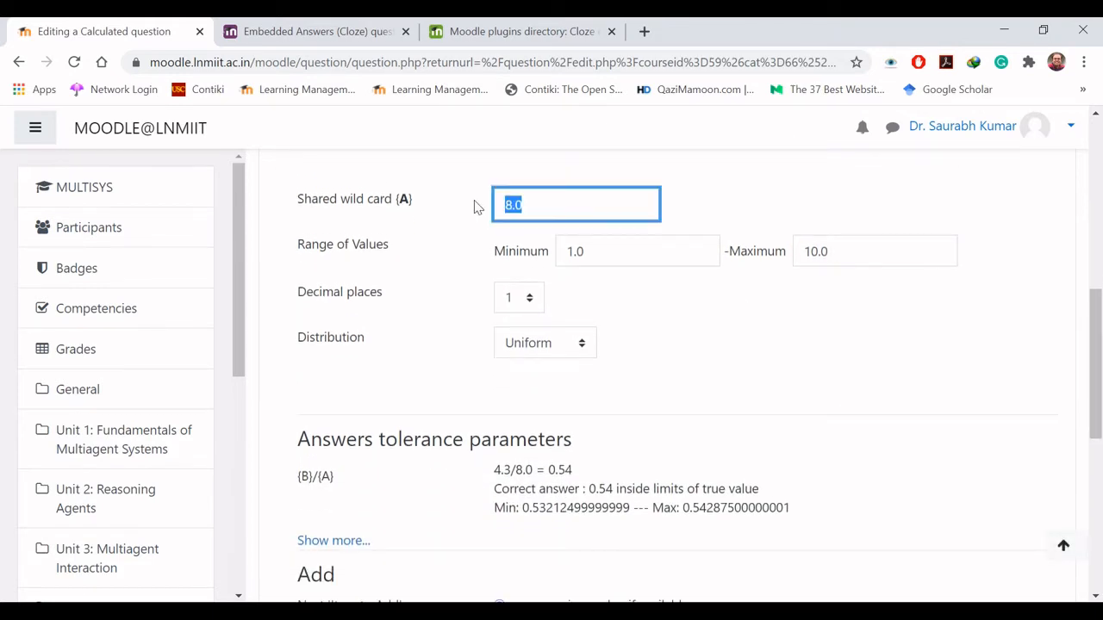
text(5)
click(604, 252)
key(BackSpace)
key(BackSpace)
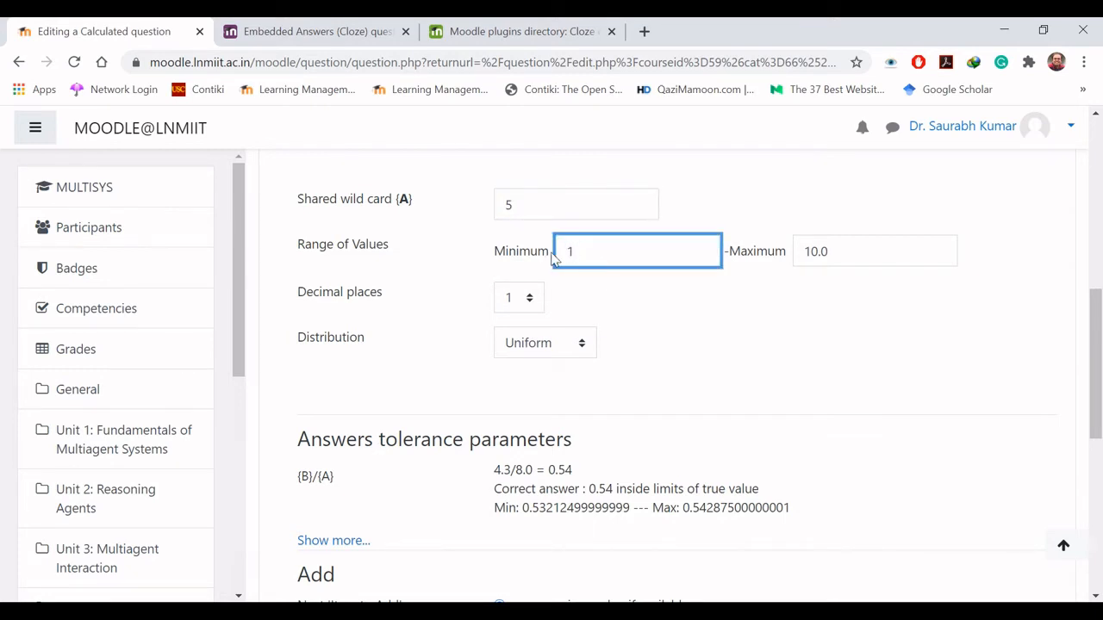
drag(852, 251, 788, 253)
text(10)
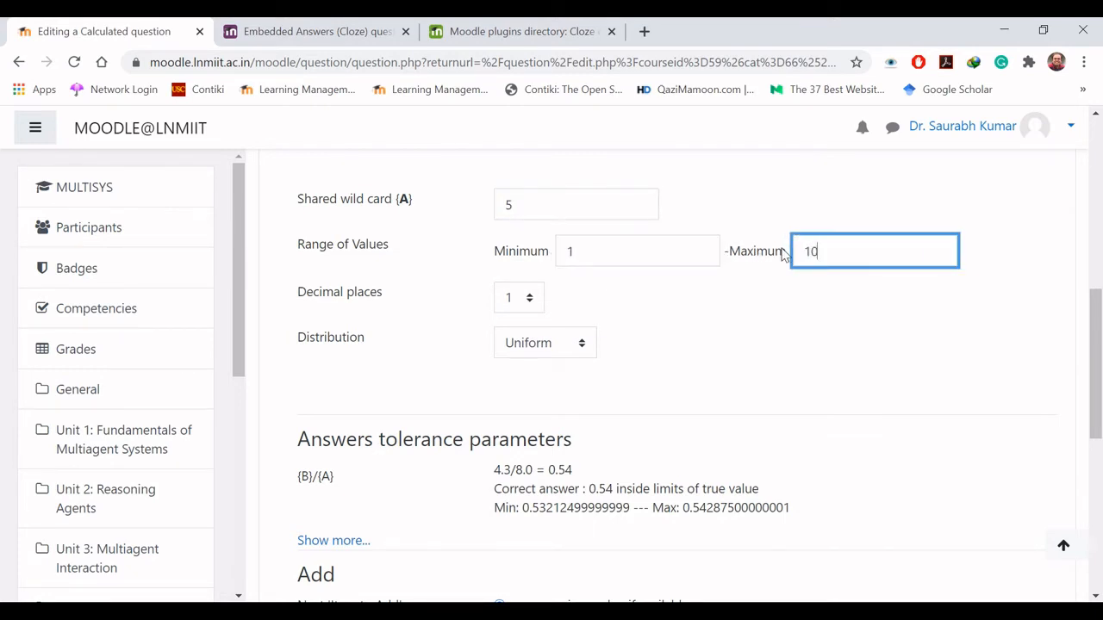
- Set the decimal places of wild card {A} to 0
click(531, 303)
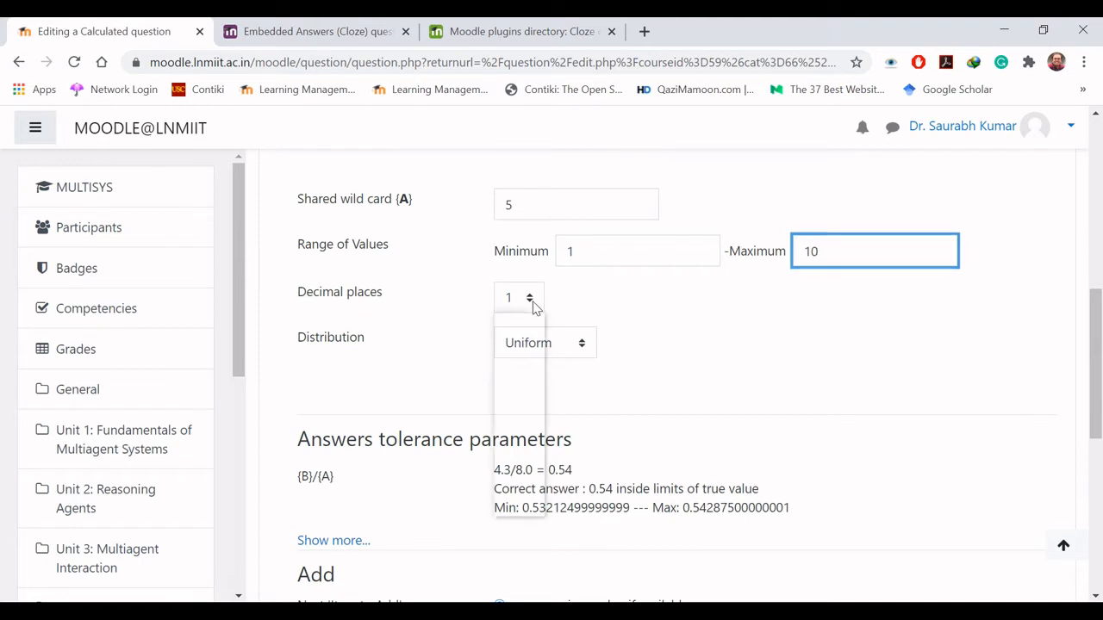
click(524, 323)
click(674, 364)
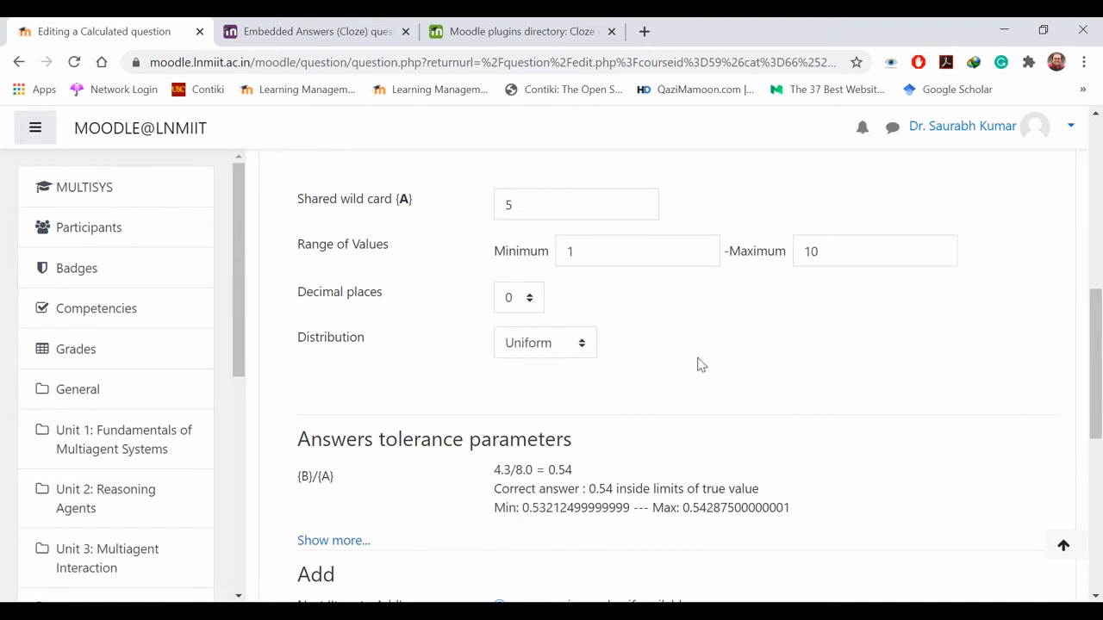
- Expand the answers tolerance parameters and update the datasets parameters with the new wild card settings
drag(1094, 379, 1099, 431)
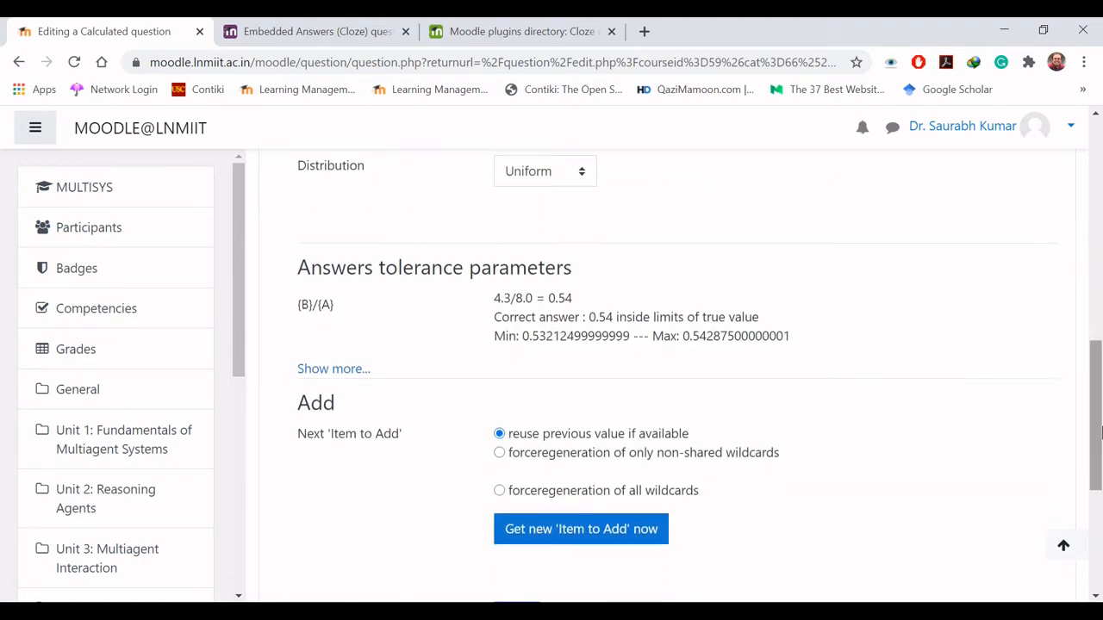
click(356, 375)
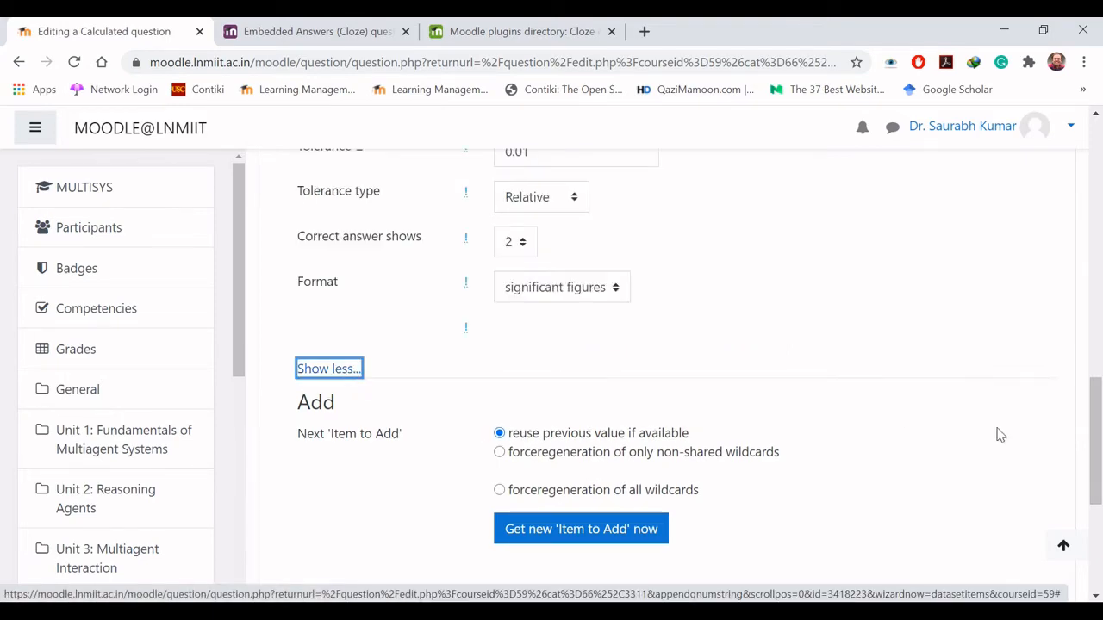
drag(1100, 468, 1101, 208)
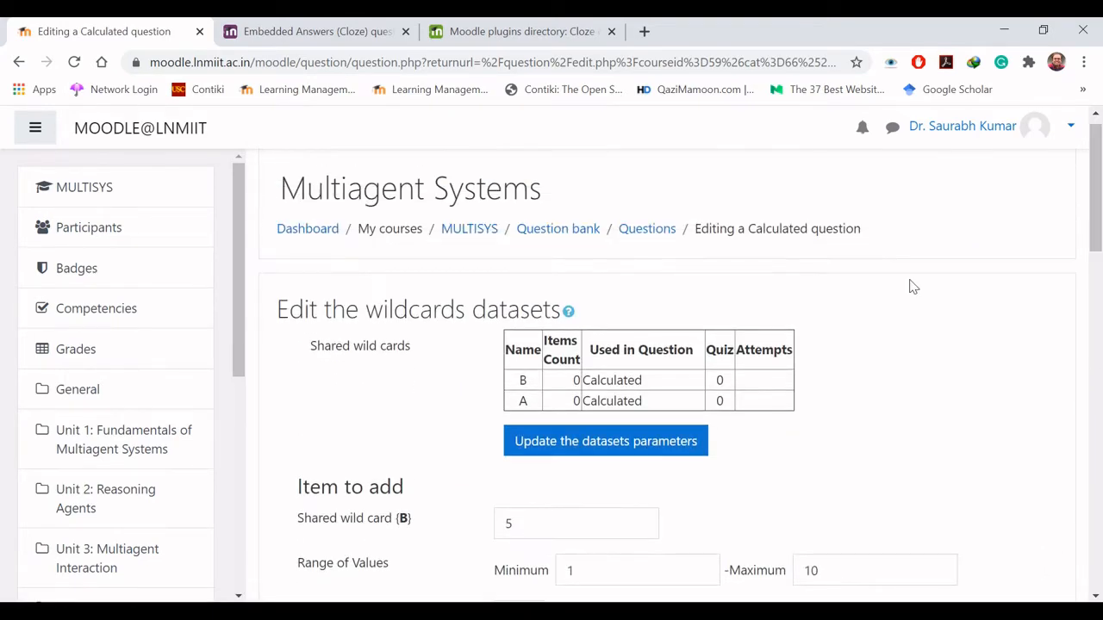
click(597, 461)
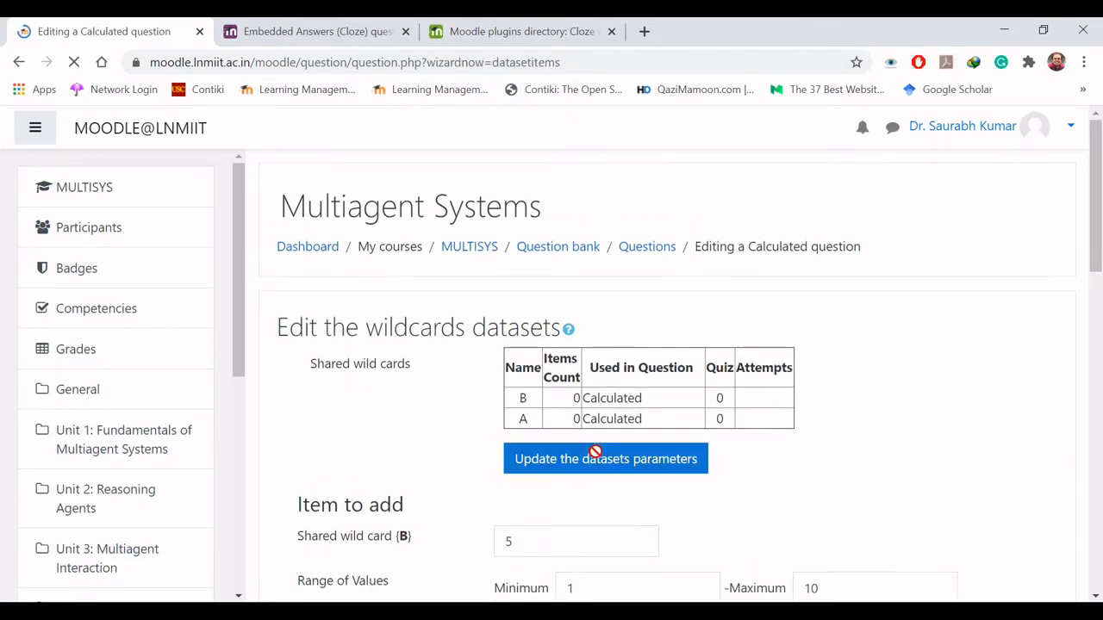
- Add 1 new set of wild card values to the datasets
drag(1100, 189, 1099, 392)
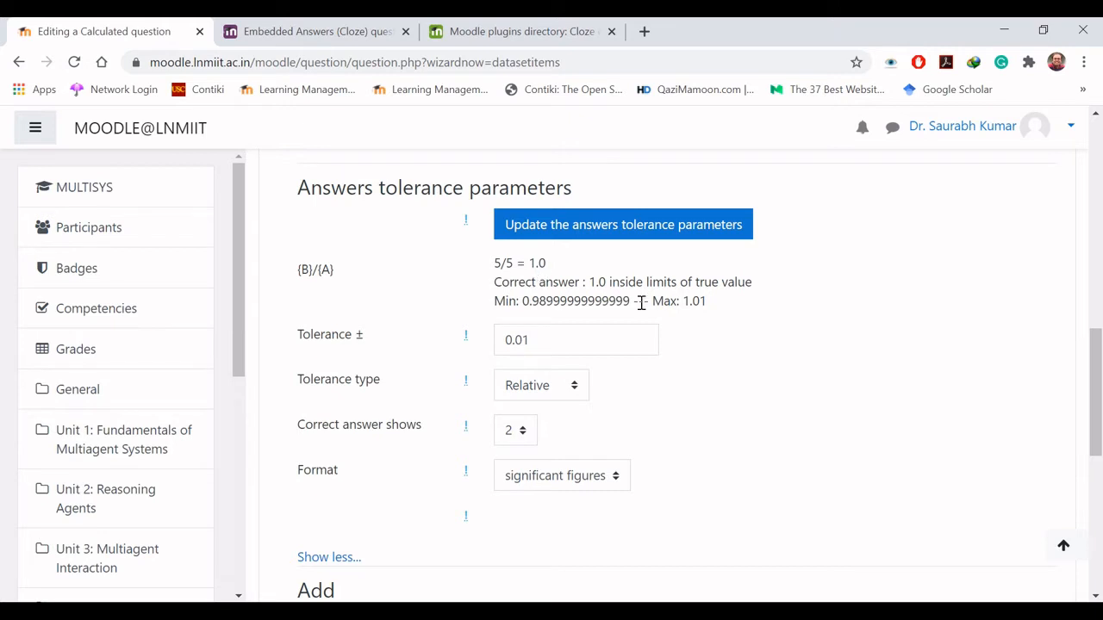
drag(1100, 373, 1101, 454)
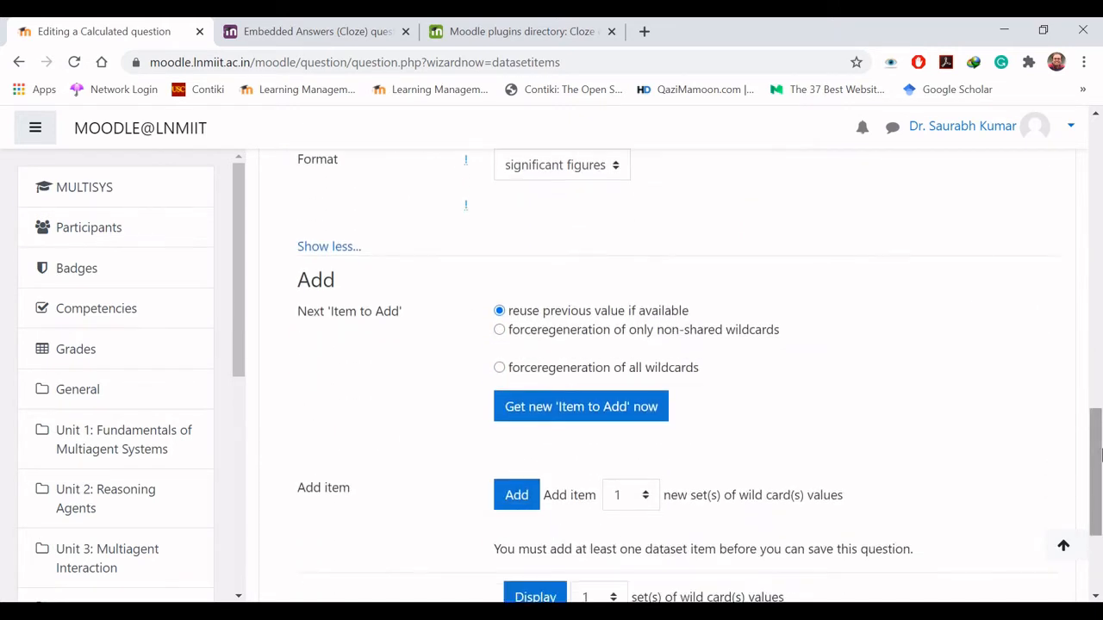
scroll(1078, 461, down, 1)
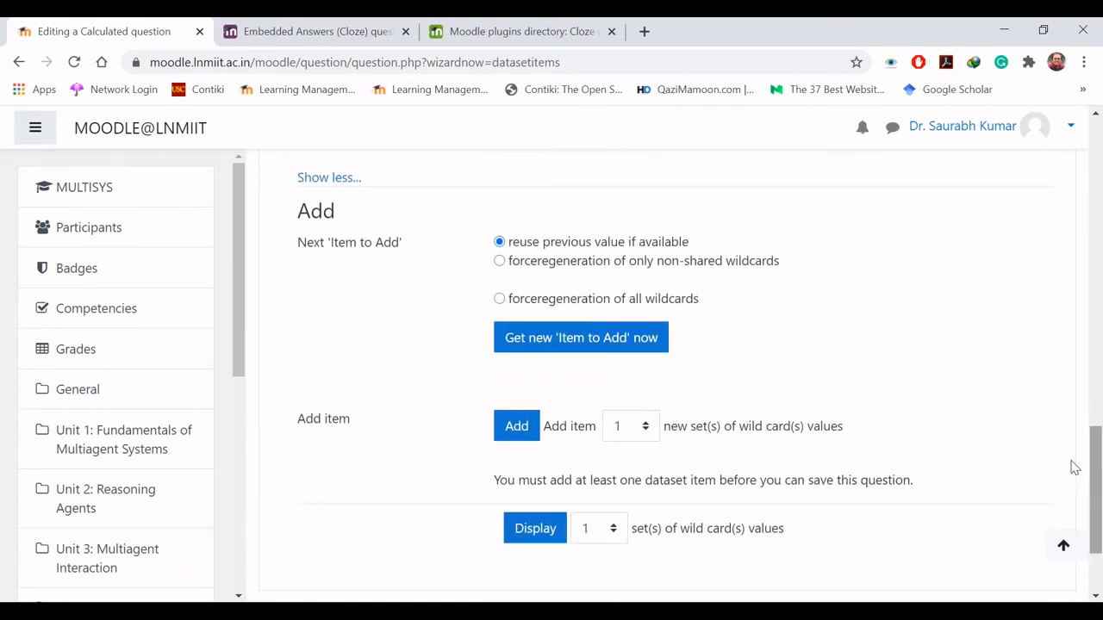
click(522, 422)
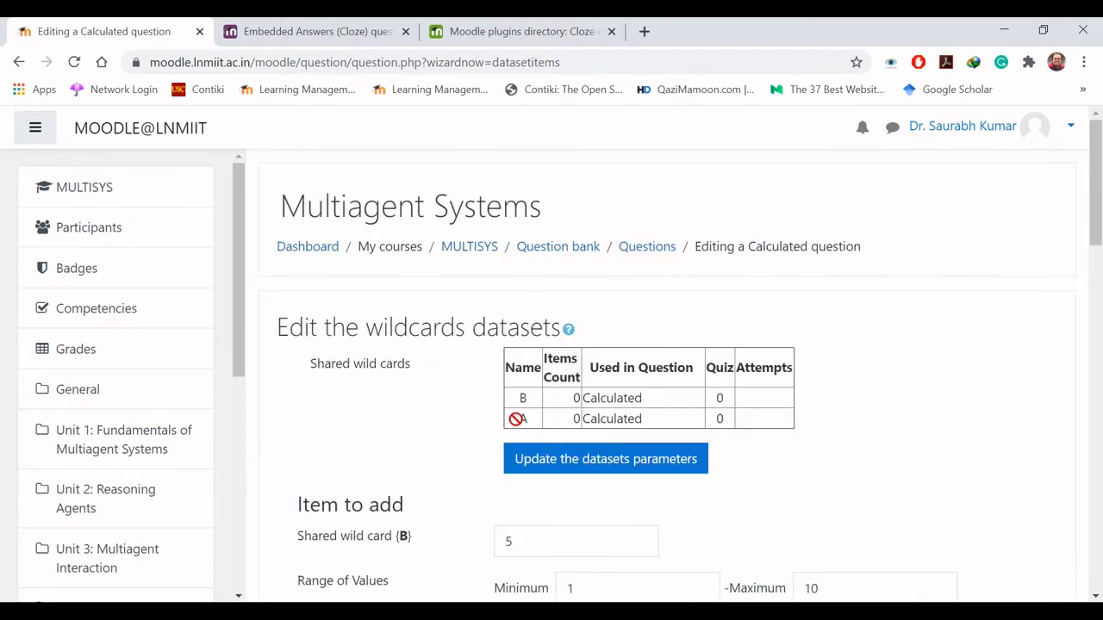
- Review the item values of both wild cards and update the datasets parameters again
scroll(516, 419, down, 4)
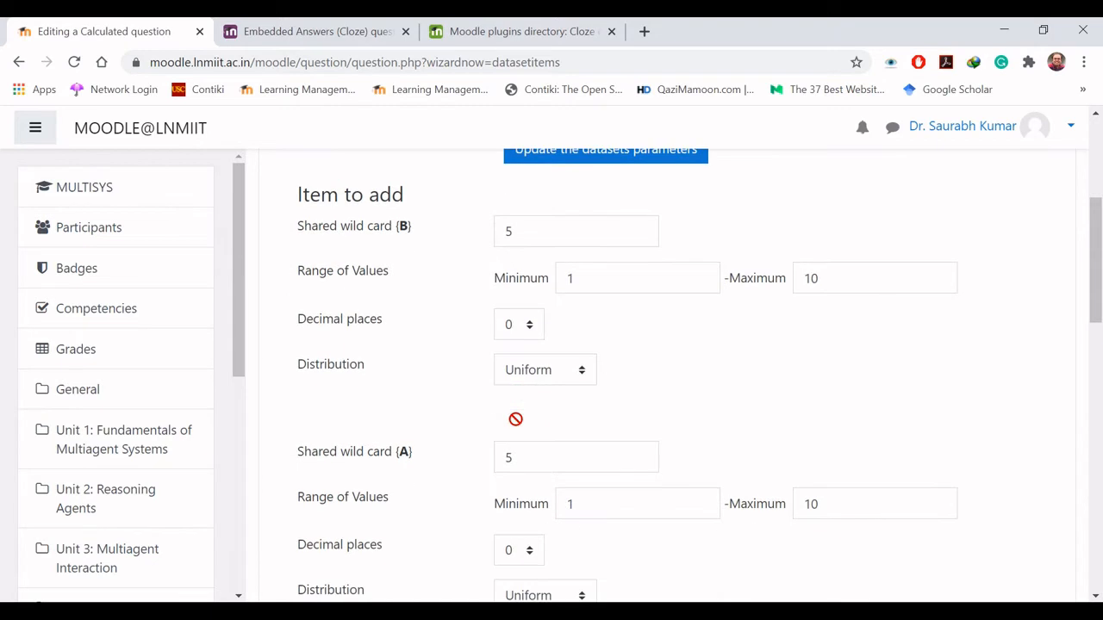
scroll(429, 408, down, 1)
scroll(429, 408, up, 1)
scroll(429, 414, up, 4)
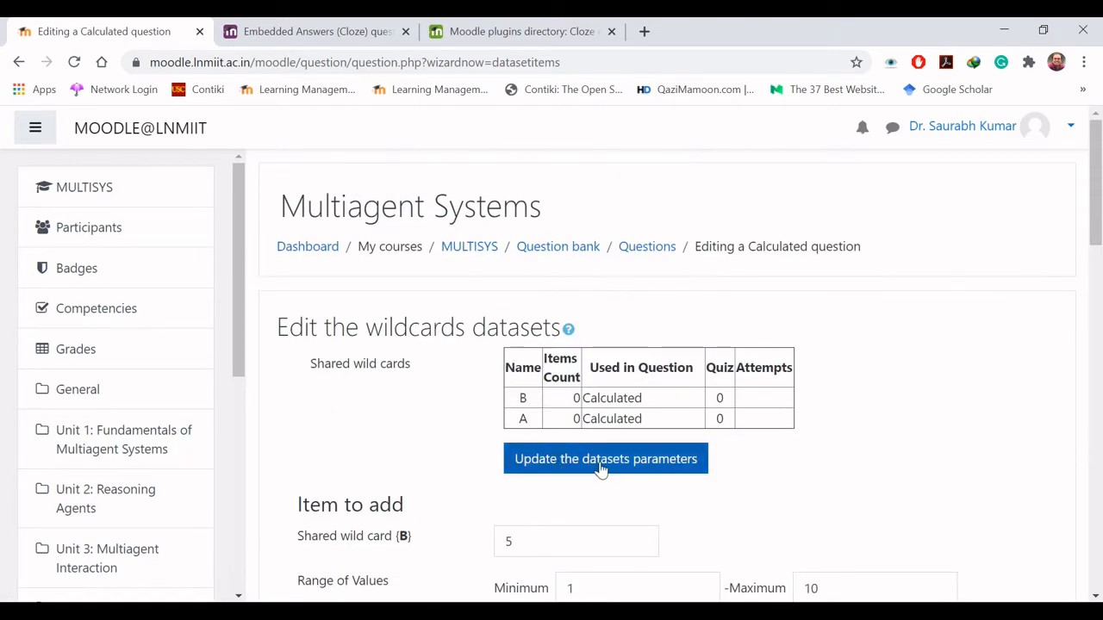
click(600, 466)
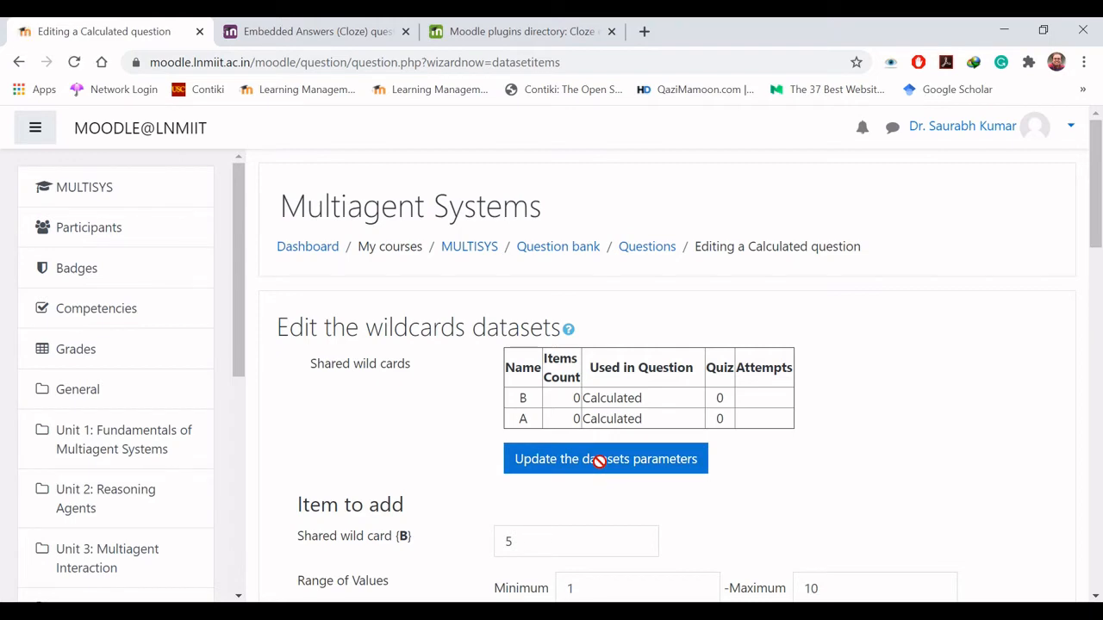
- Add the first set of wild card values for {B} and {A} to the datasets
scroll(600, 462, down, 8)
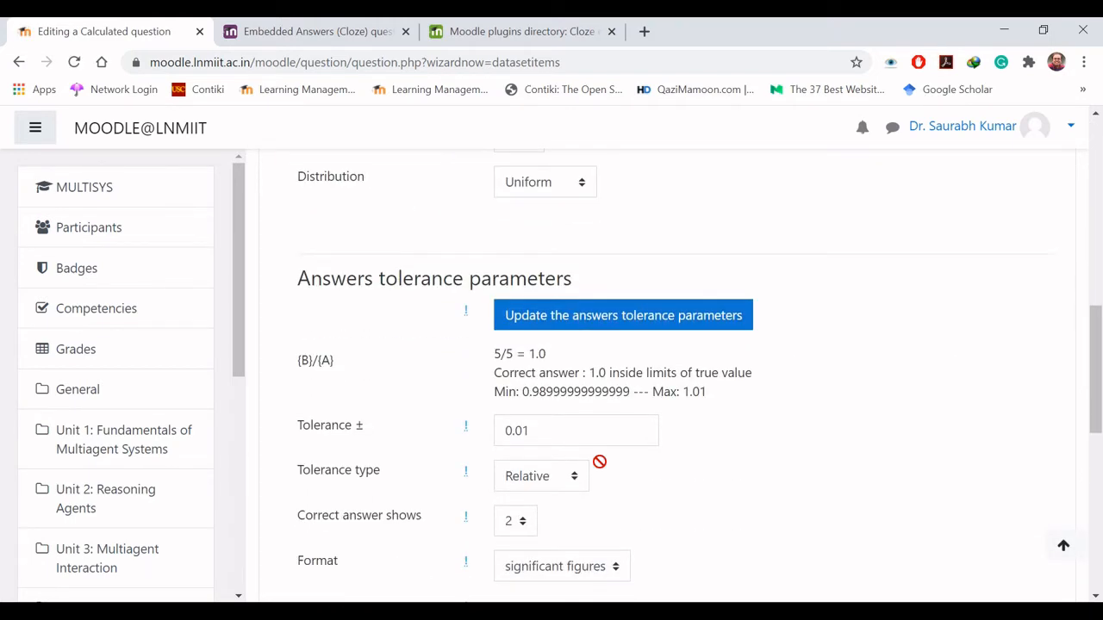
scroll(599, 462, down, 5)
scroll(600, 461, down, 2)
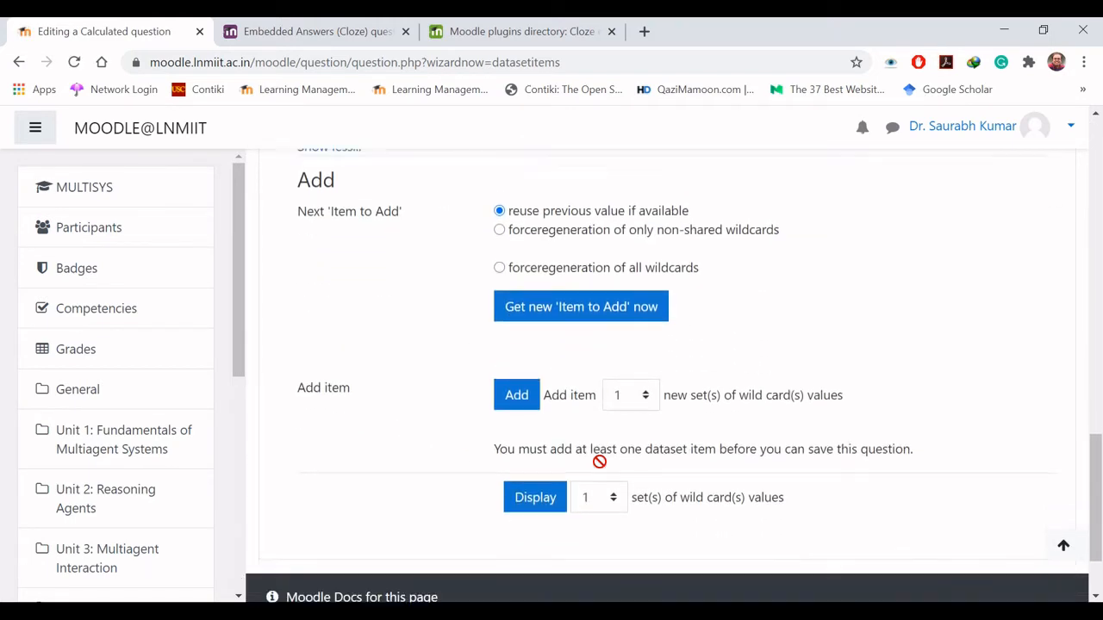
click(514, 345)
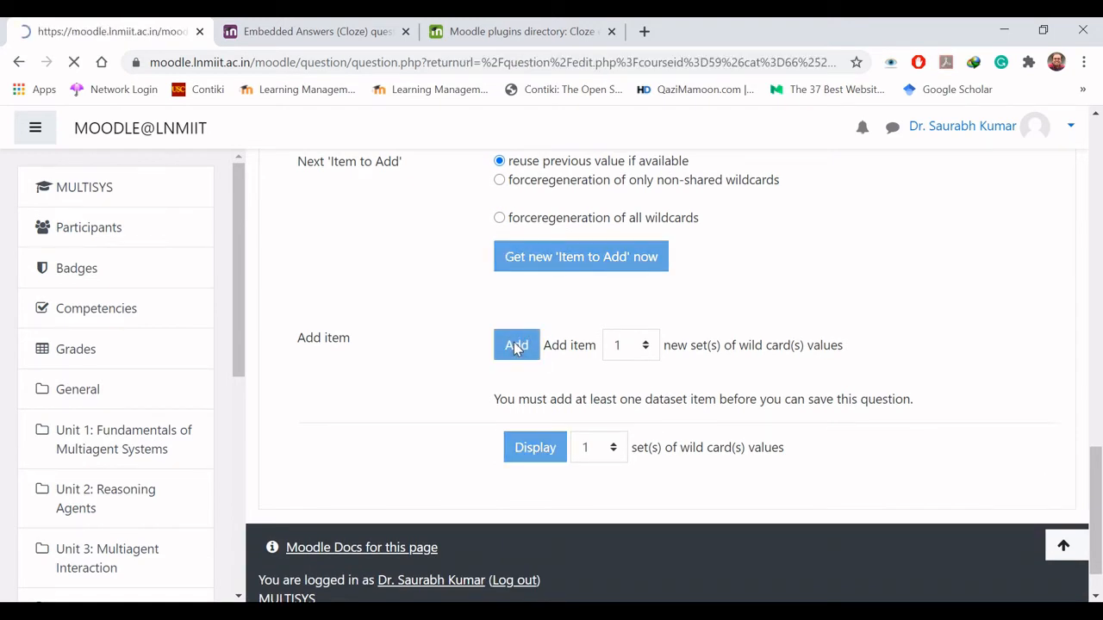
- Check the item counts and wild card settings, and add a second set of wild card values
scroll(515, 345, down, 1)
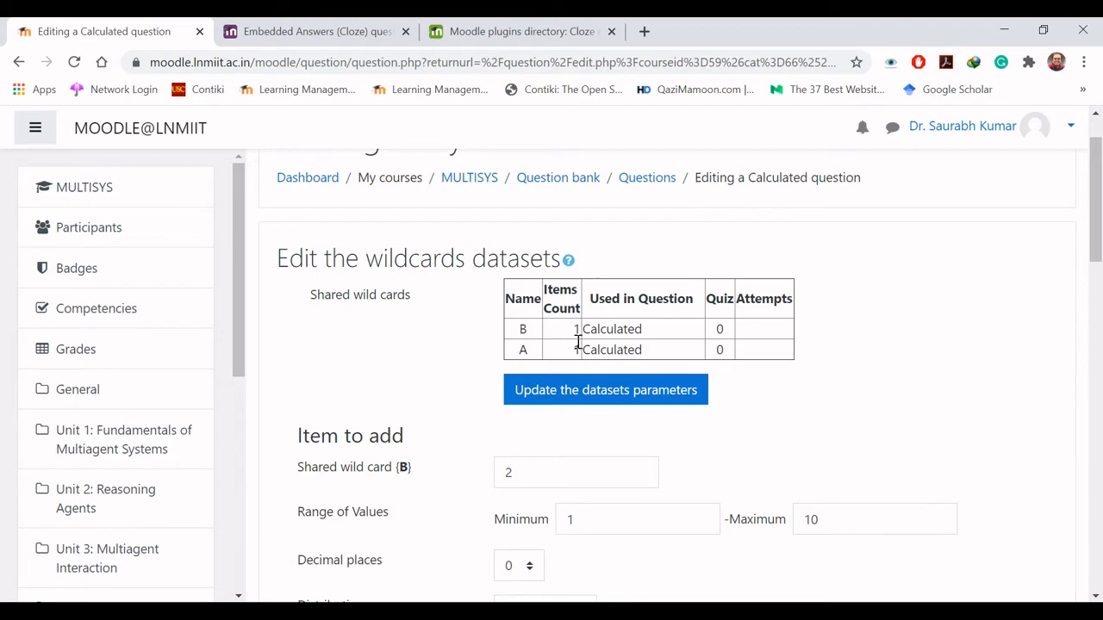
scroll(578, 345, down, 1)
scroll(578, 348, down, 2)
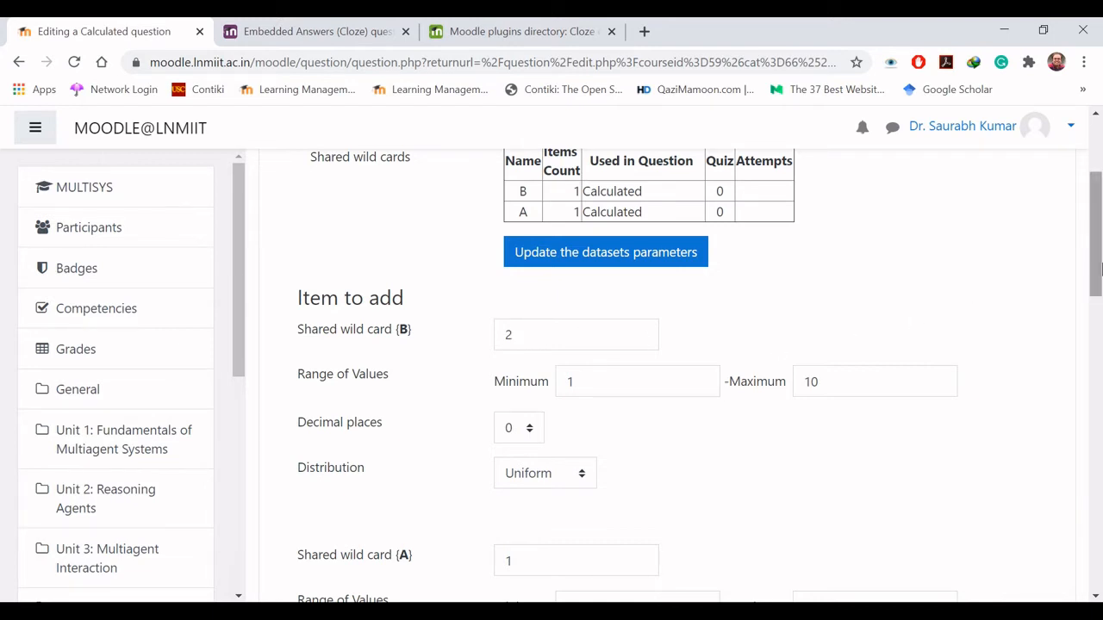
drag(1097, 274, 1099, 417)
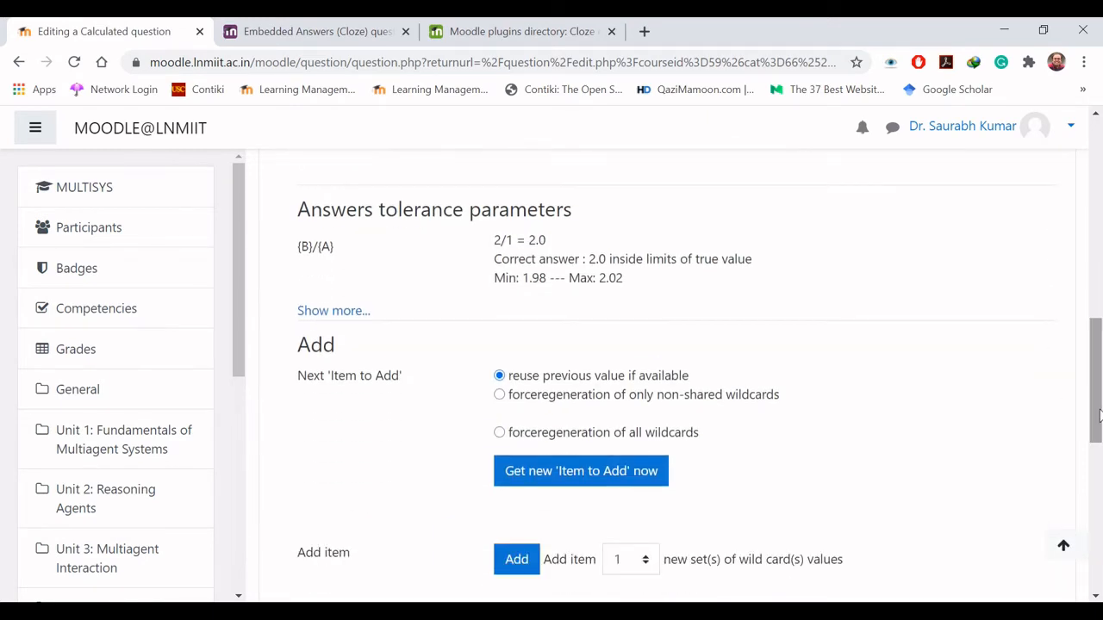
scroll(1094, 440, down, 1)
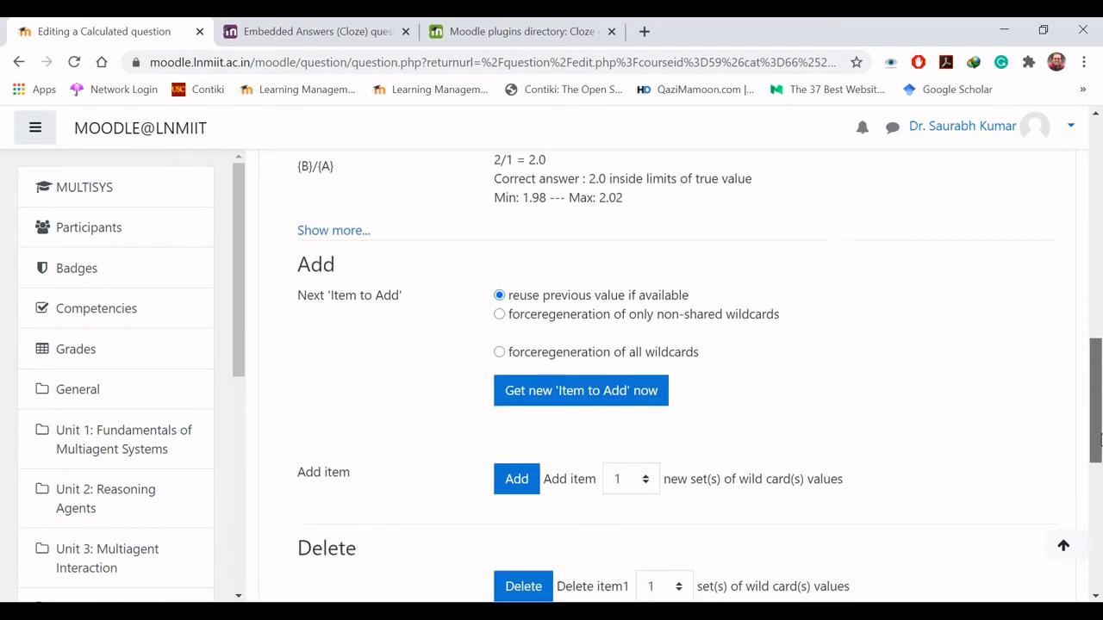
click(515, 487)
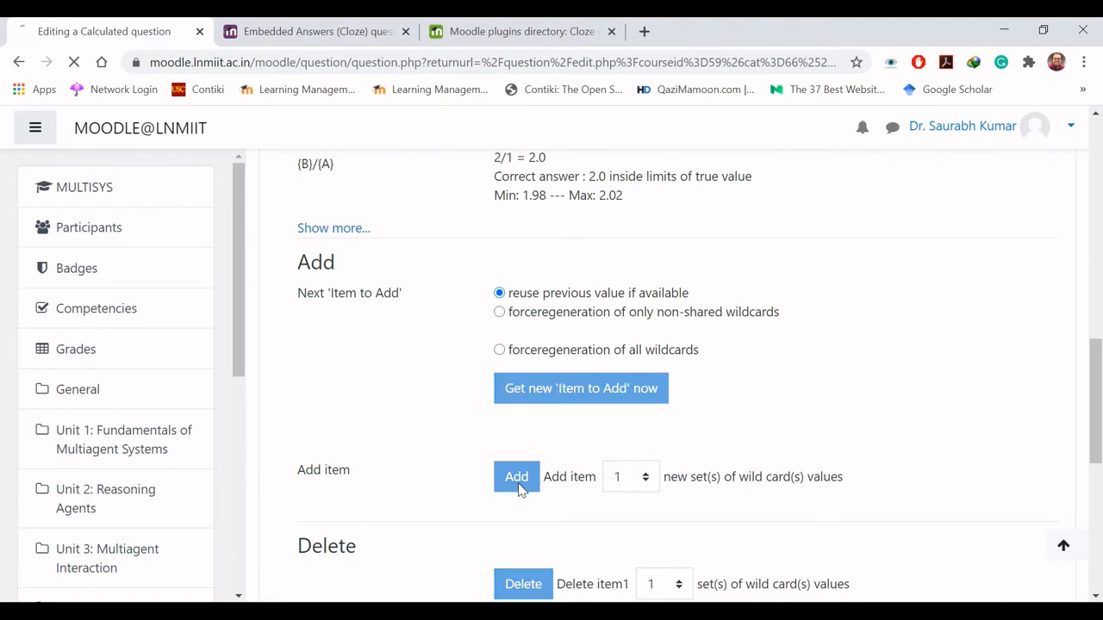
- Add the third and fourth sets of wild card values, one set at a time
key(Down)
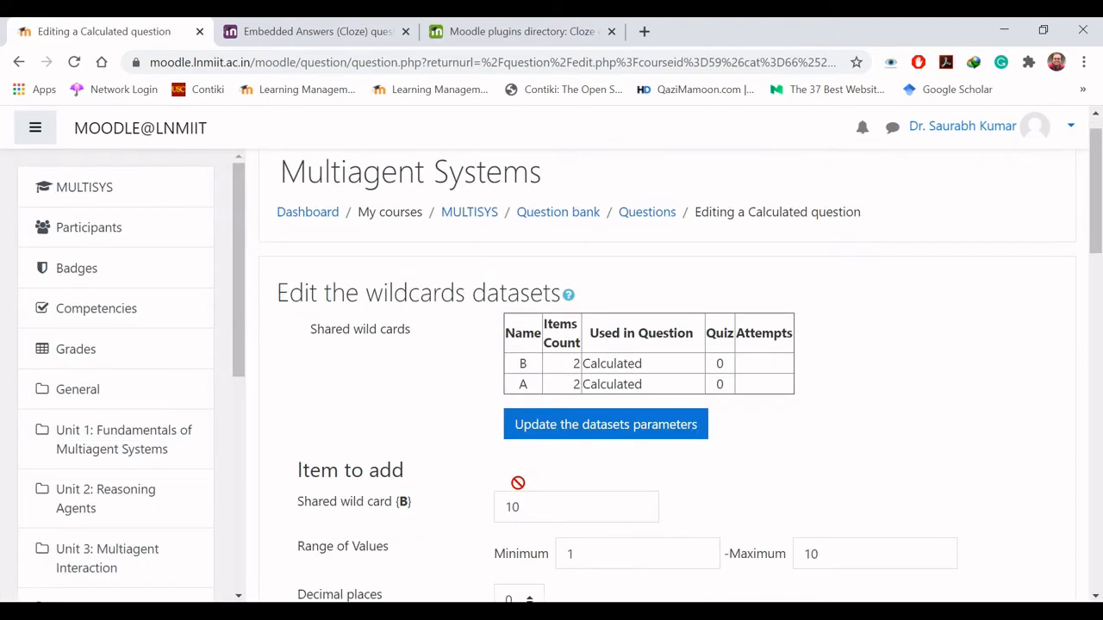
scroll(575, 385, down, 3)
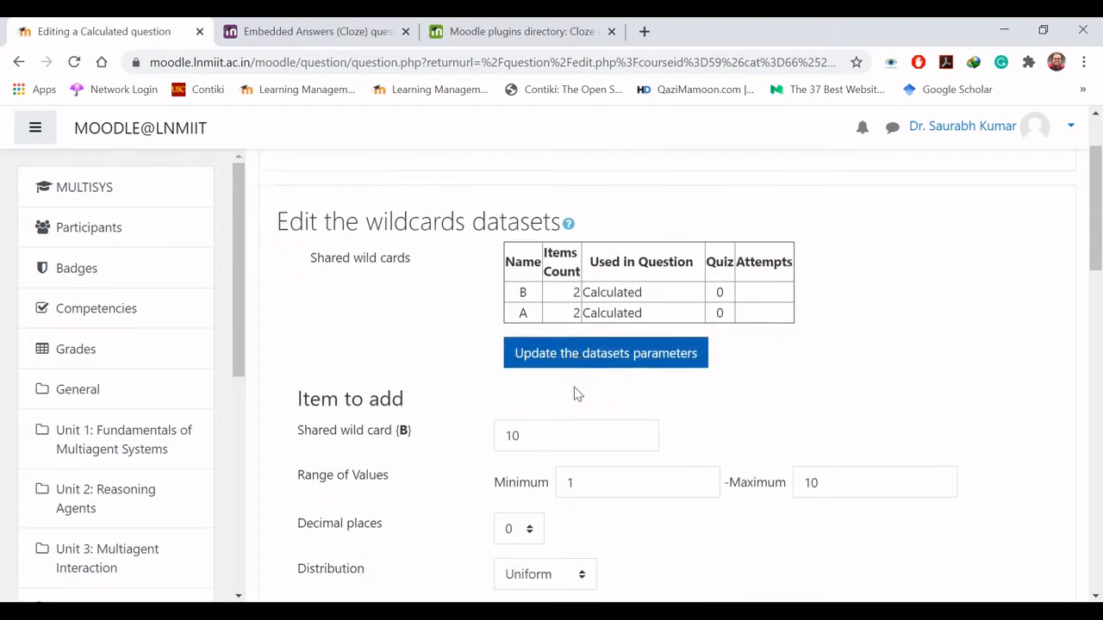
scroll(579, 390, down, 10)
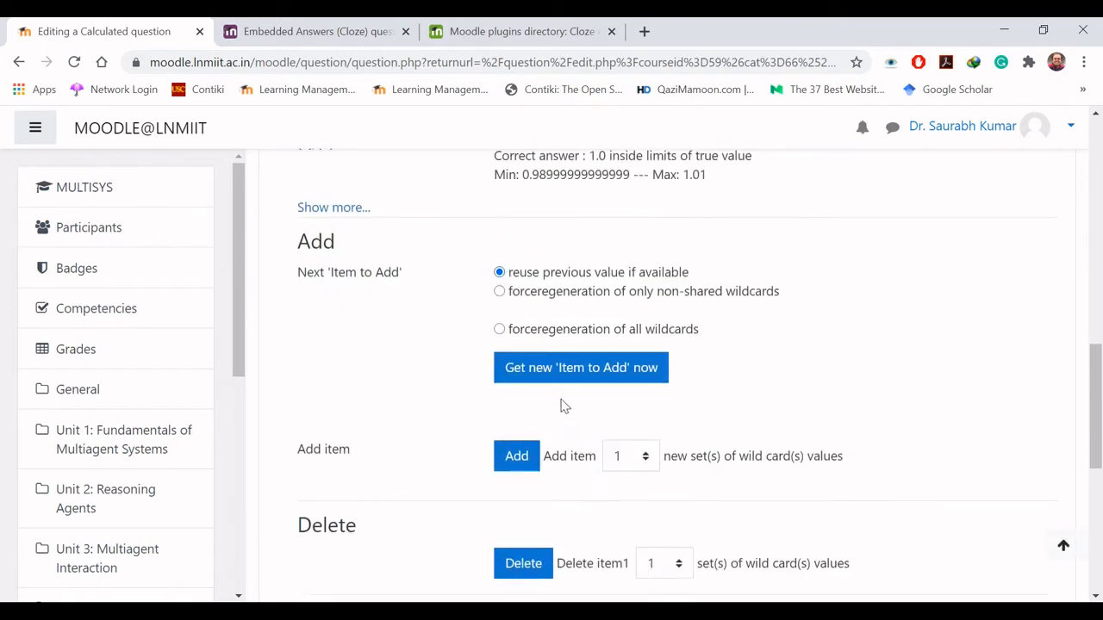
click(518, 458)
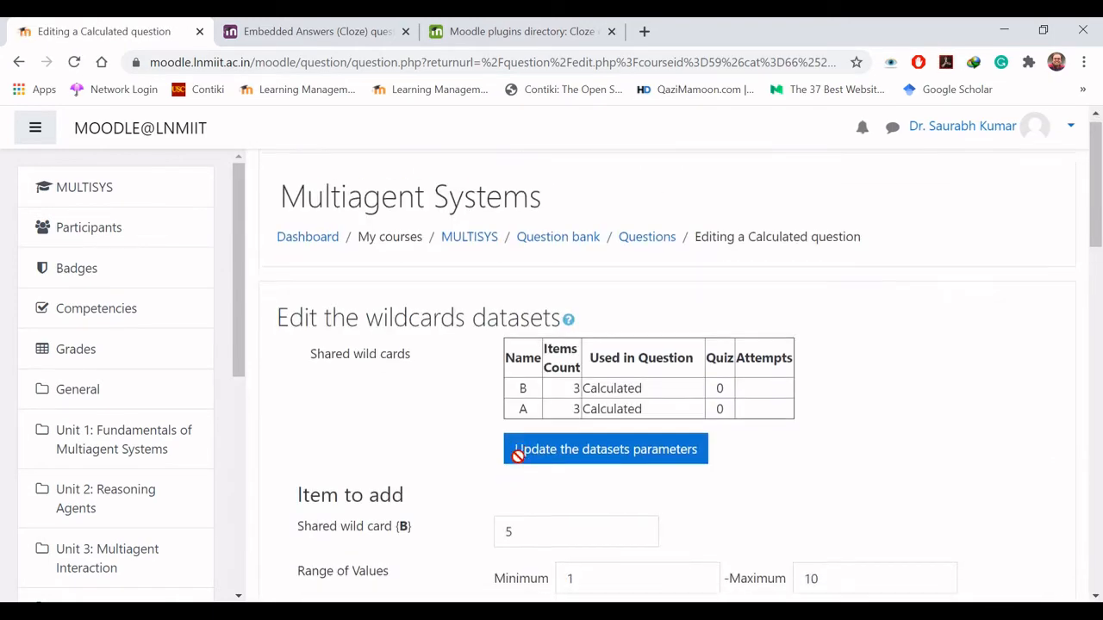
scroll(517, 457, down, 5)
scroll(518, 456, down, 3)
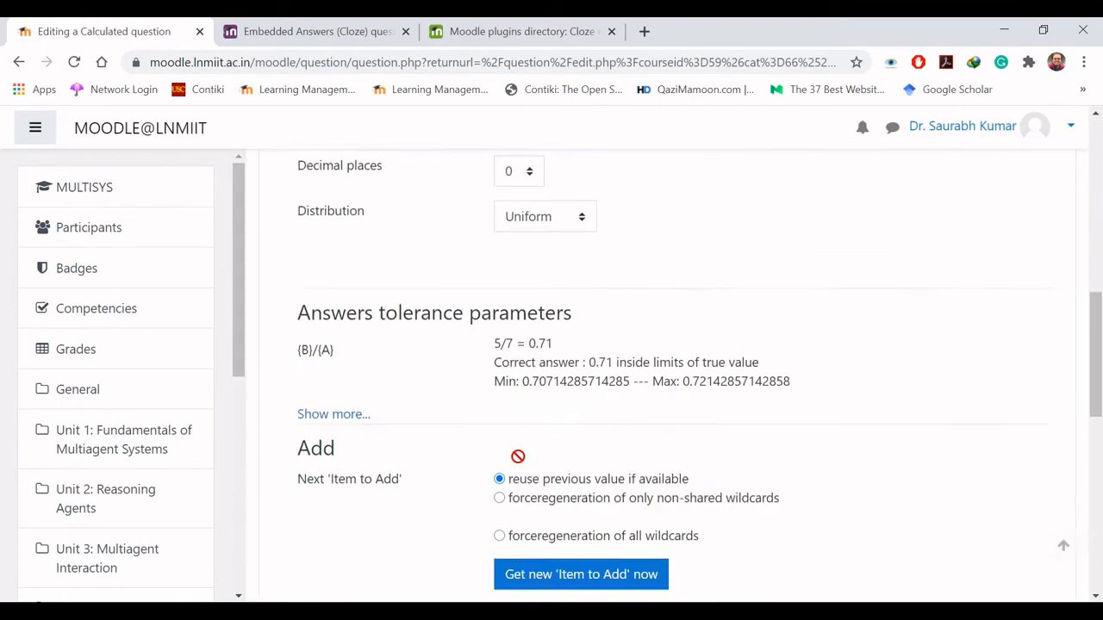
scroll(540, 344, down, 3)
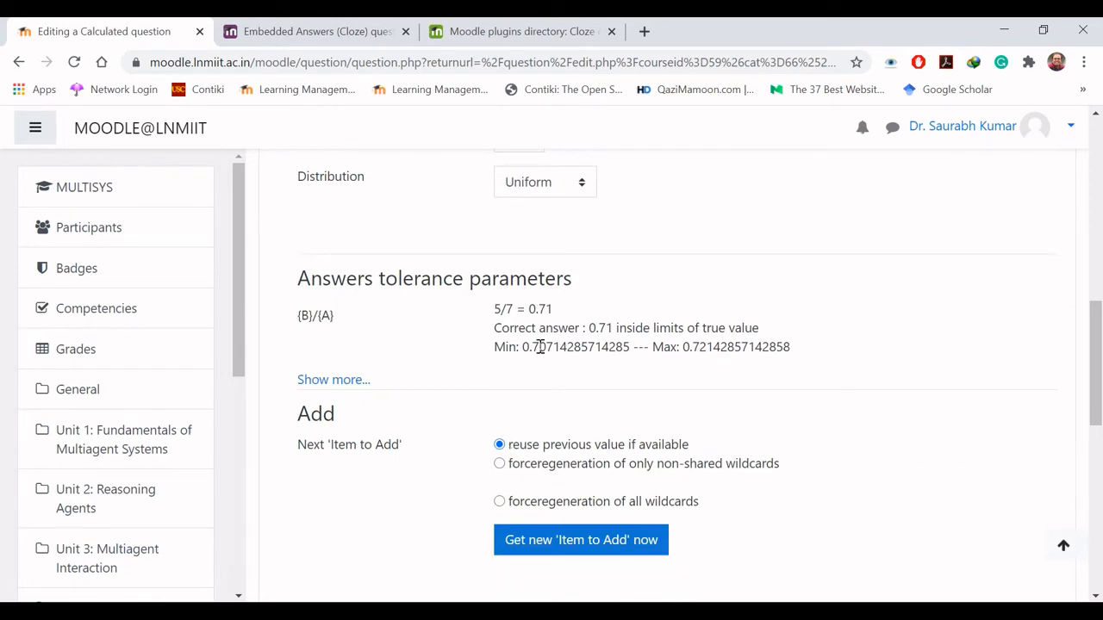
click(517, 455)
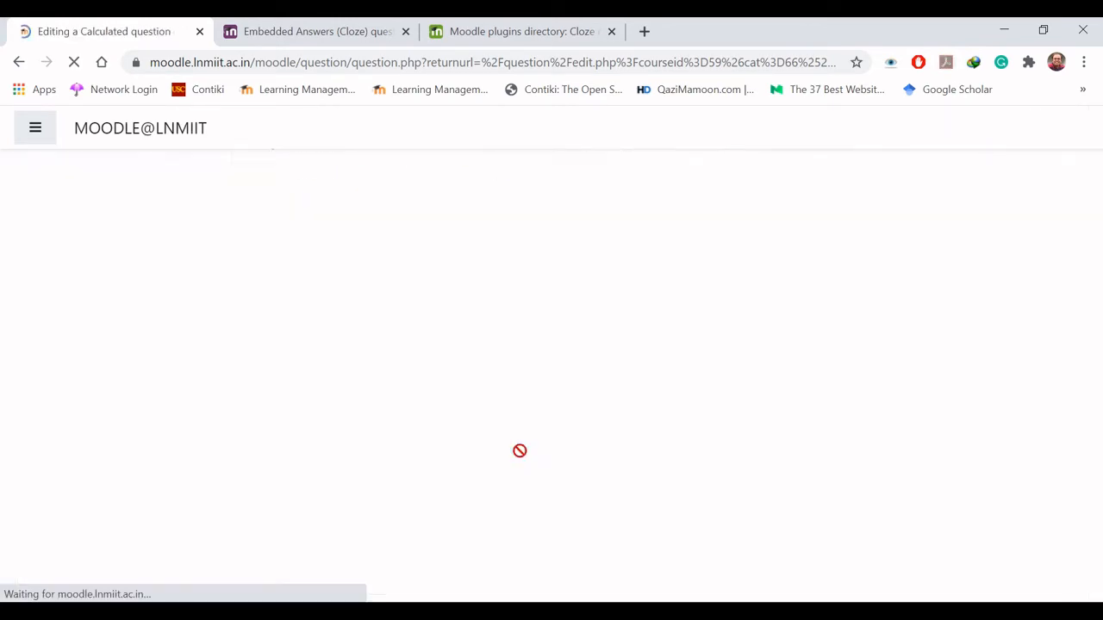
- Add the fifth and sixth sets of wild card values, one set at a time
scroll(519, 450, down, 4)
scroll(519, 451, down, 3)
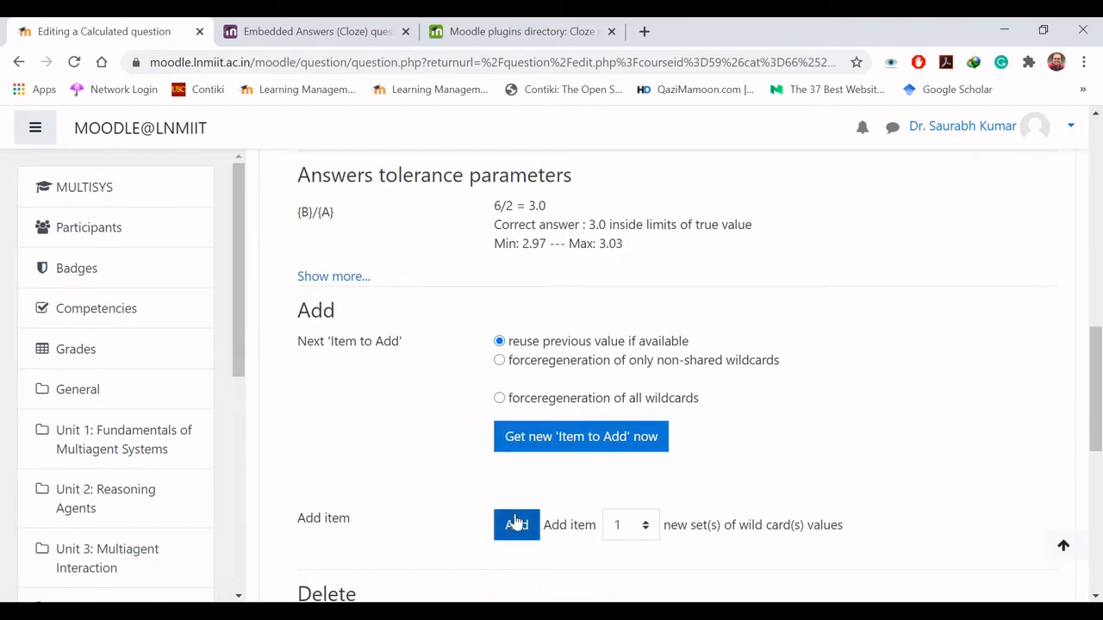
click(517, 524)
scroll(515, 517, down, 2)
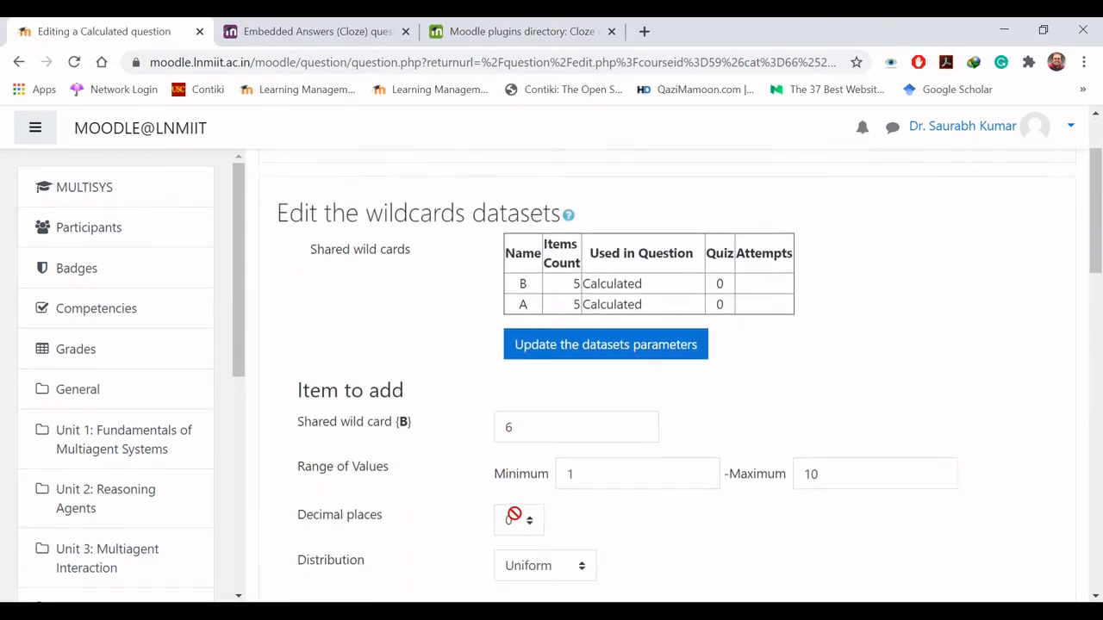
scroll(514, 514, down, 4)
scroll(507, 570, down, 2)
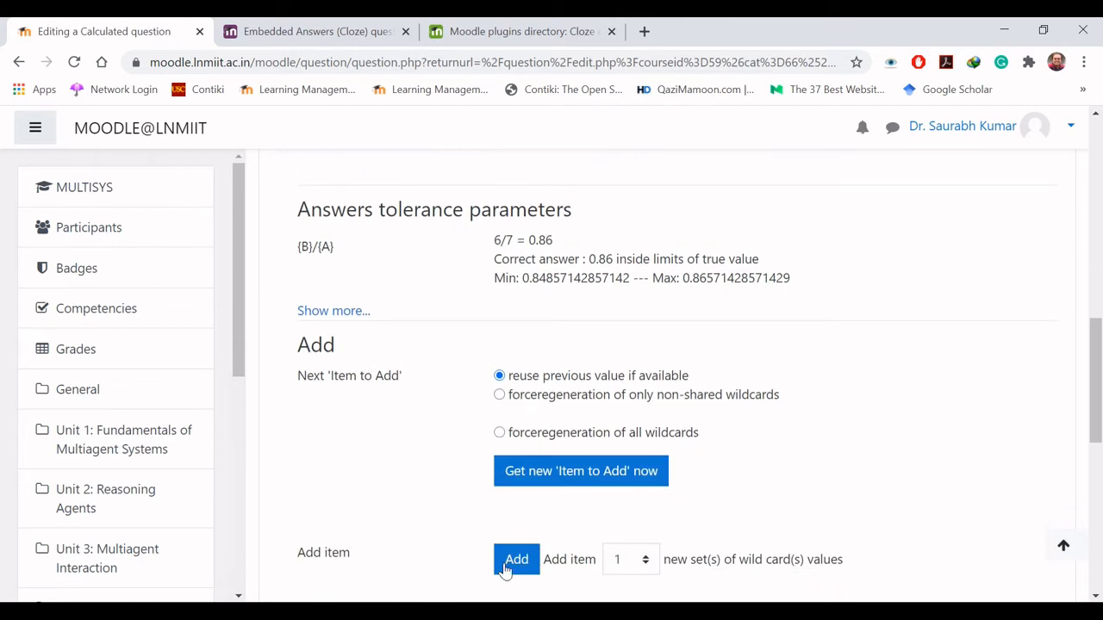
click(516, 492)
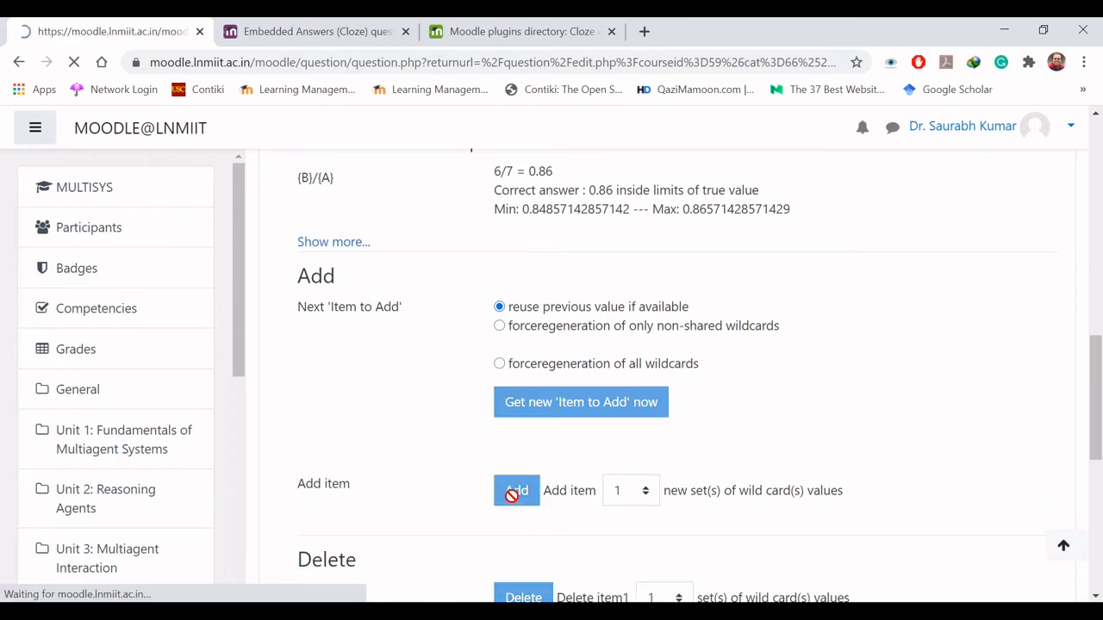
- Add the seventh and eighth sets of wild card values, one set at a time
scroll(510, 493, down, 7)
scroll(511, 496, down, 3)
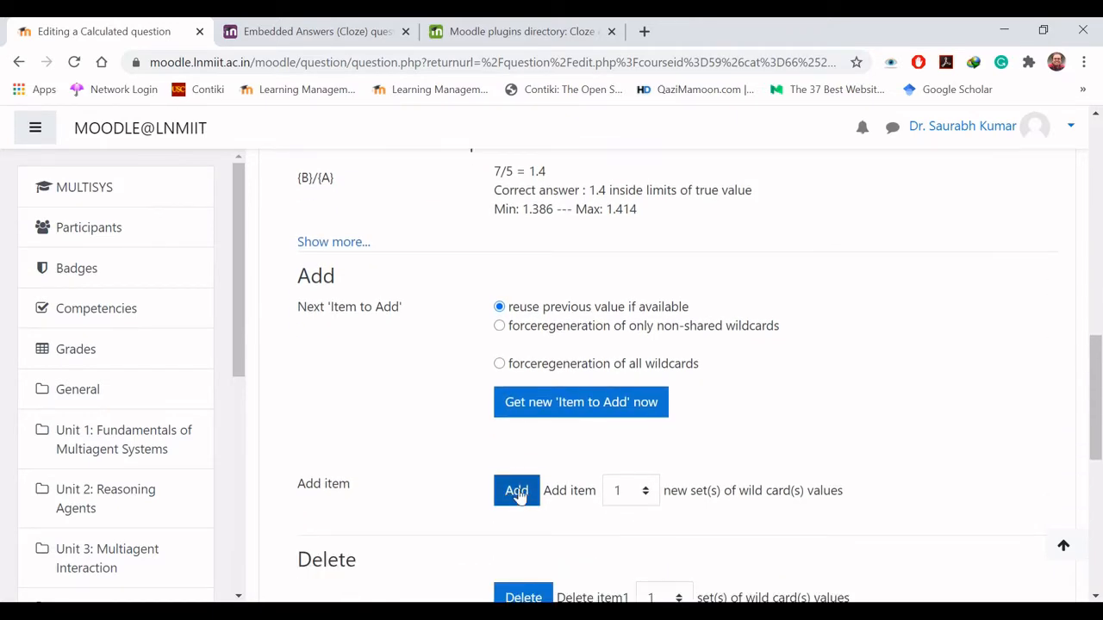
click(516, 491)
scroll(518, 488, down, 6)
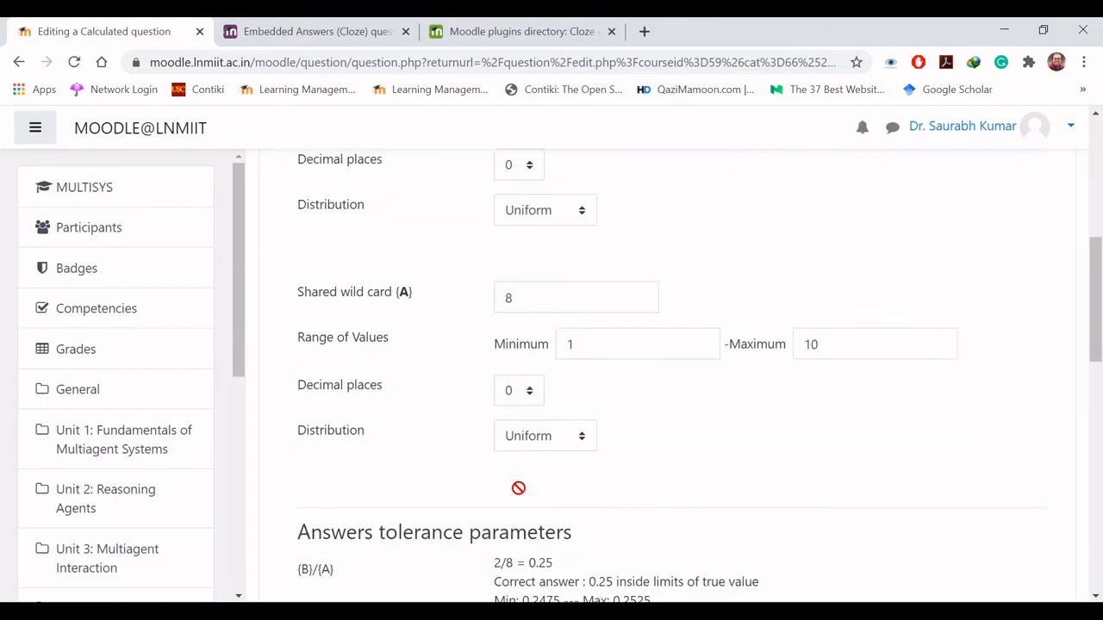
scroll(518, 489, down, 5)
click(517, 388)
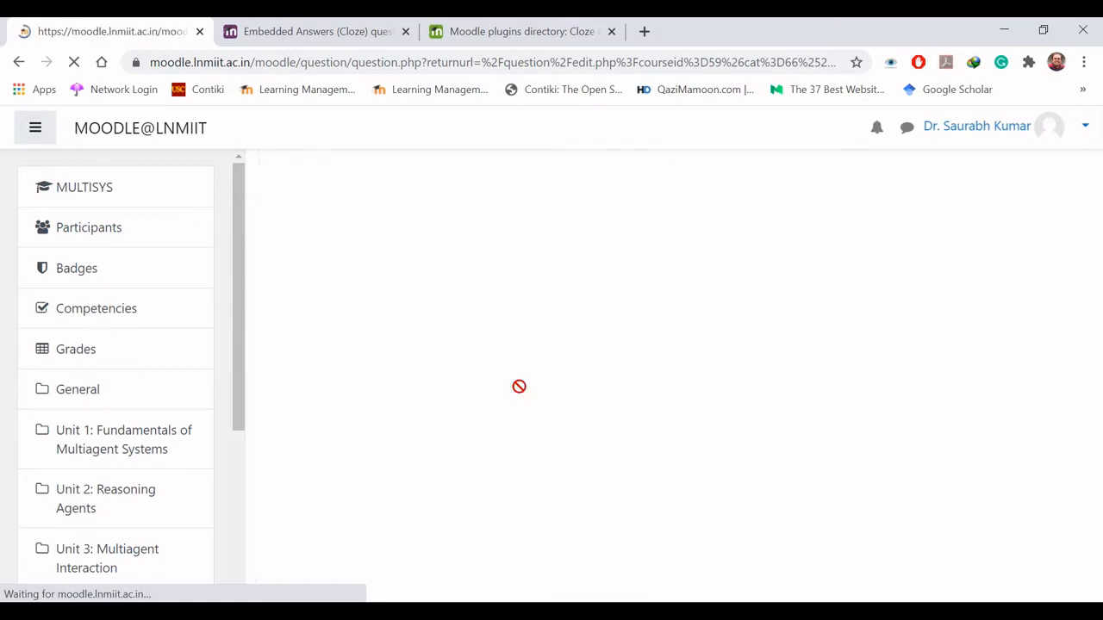
- Add the ninth and tenth sets of wild card values, one set at a time
scroll(517, 387, down, 9)
scroll(517, 387, down, 4)
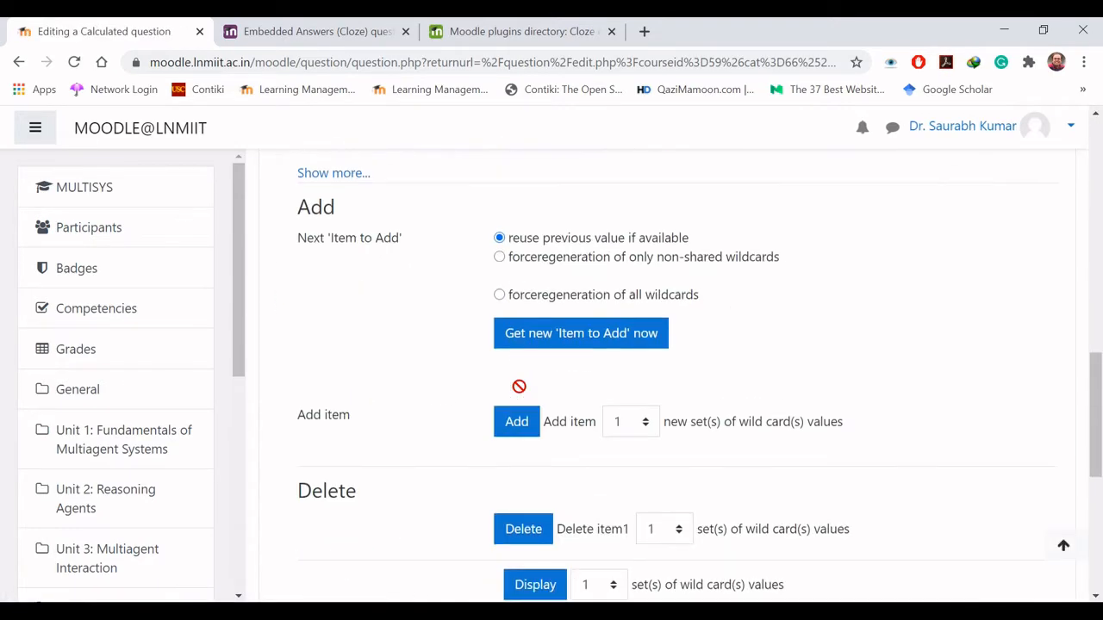
click(517, 389)
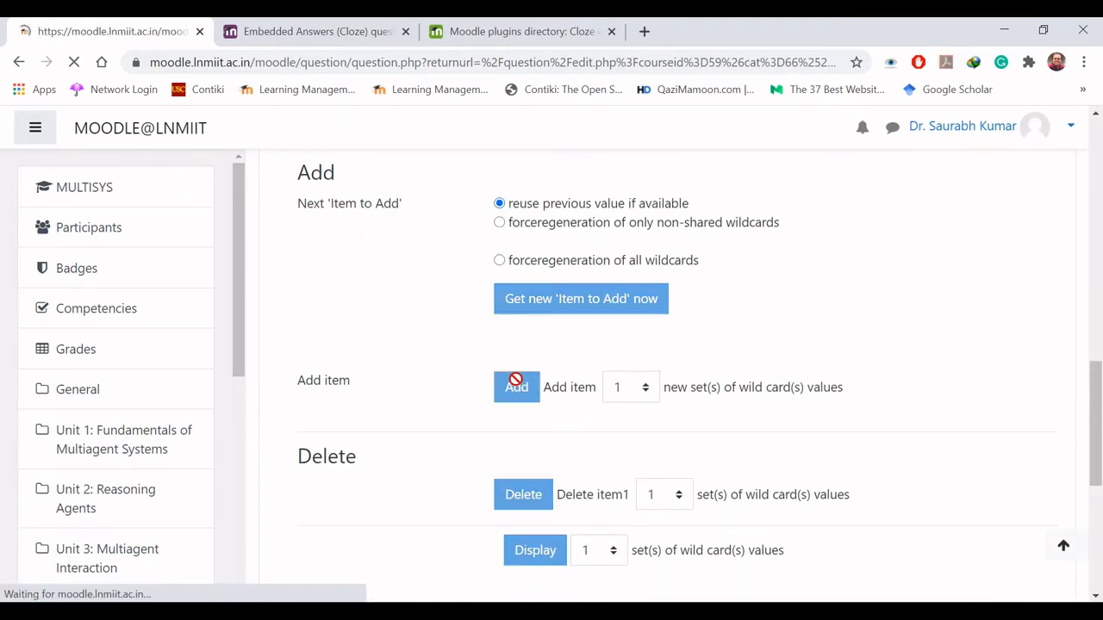
scroll(516, 379, down, 2)
scroll(515, 379, down, 6)
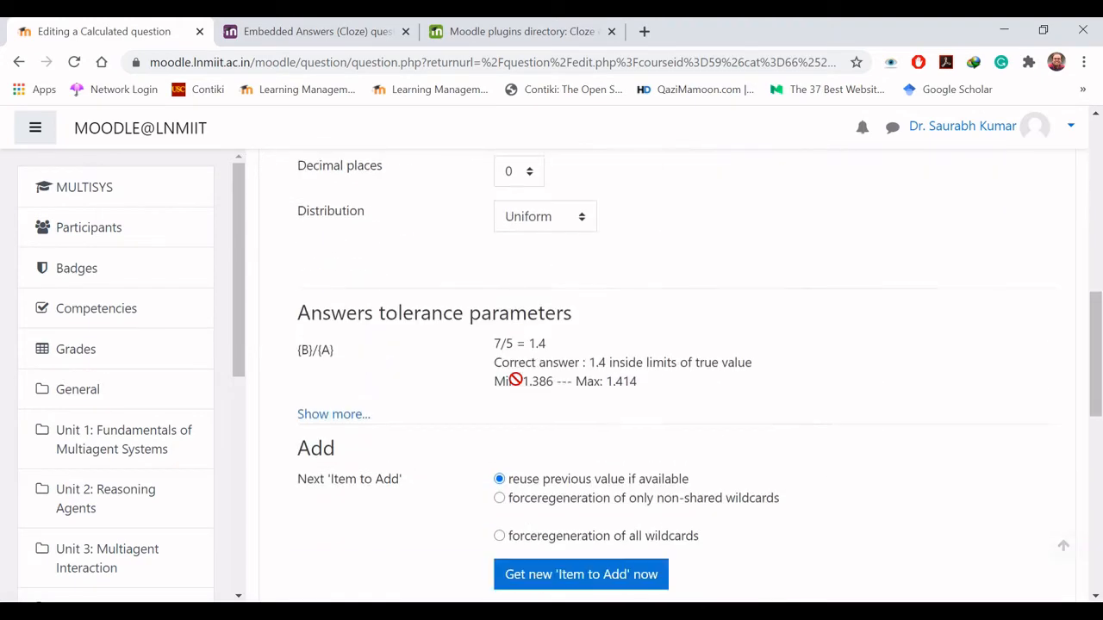
scroll(515, 379, down, 1)
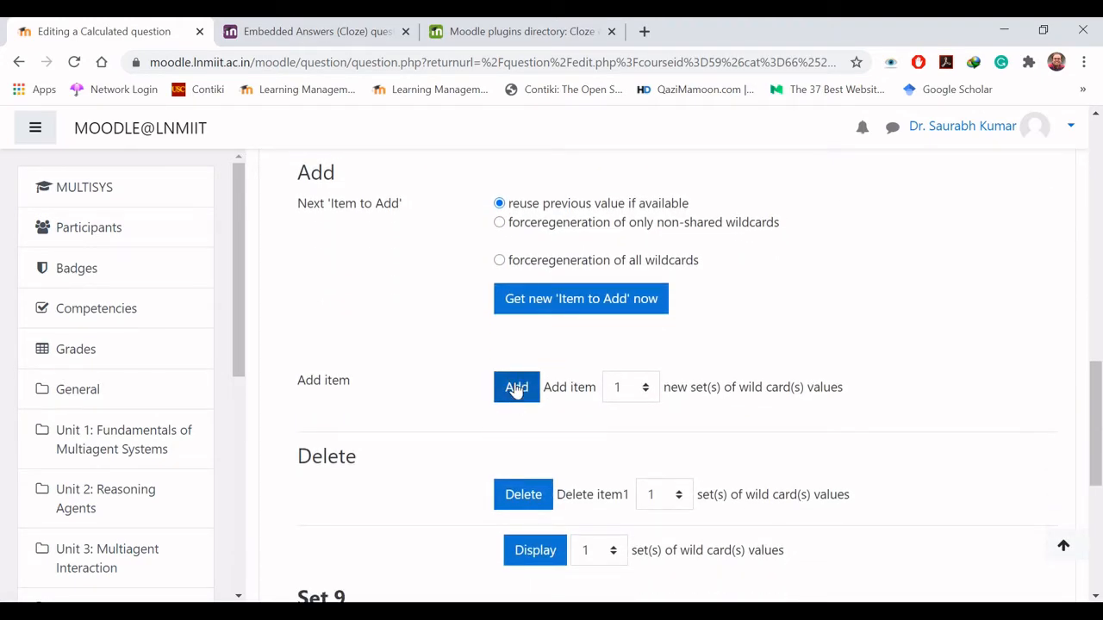
click(516, 387)
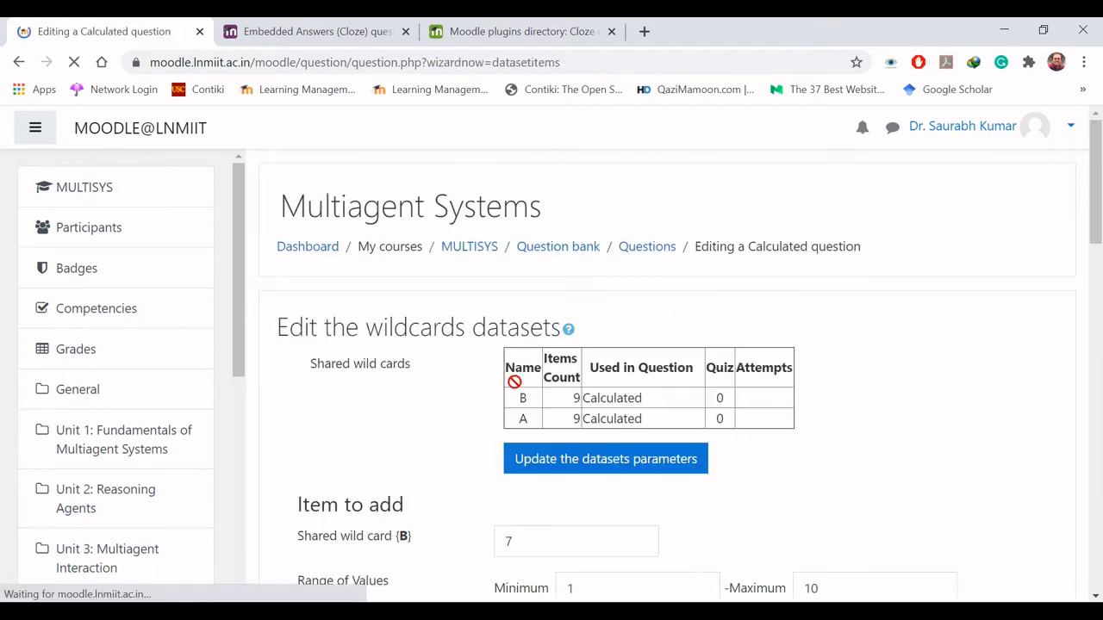
scroll(515, 382, down, 10)
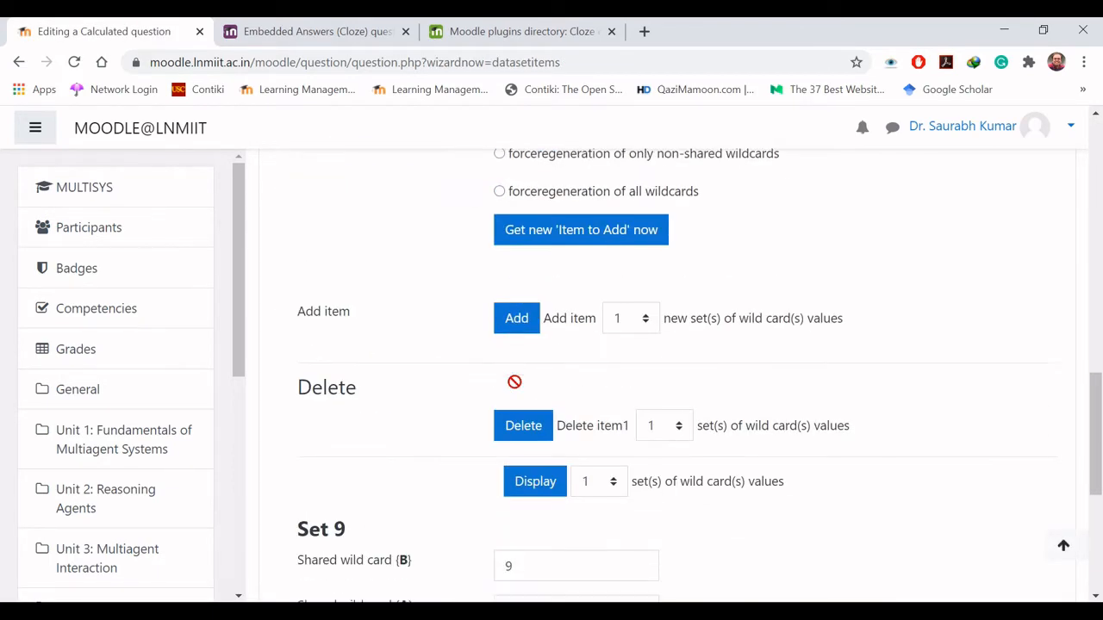
click(518, 317)
- Review the values of Set 10 and save the changes to the Calculated question
scroll(518, 312, down, 2)
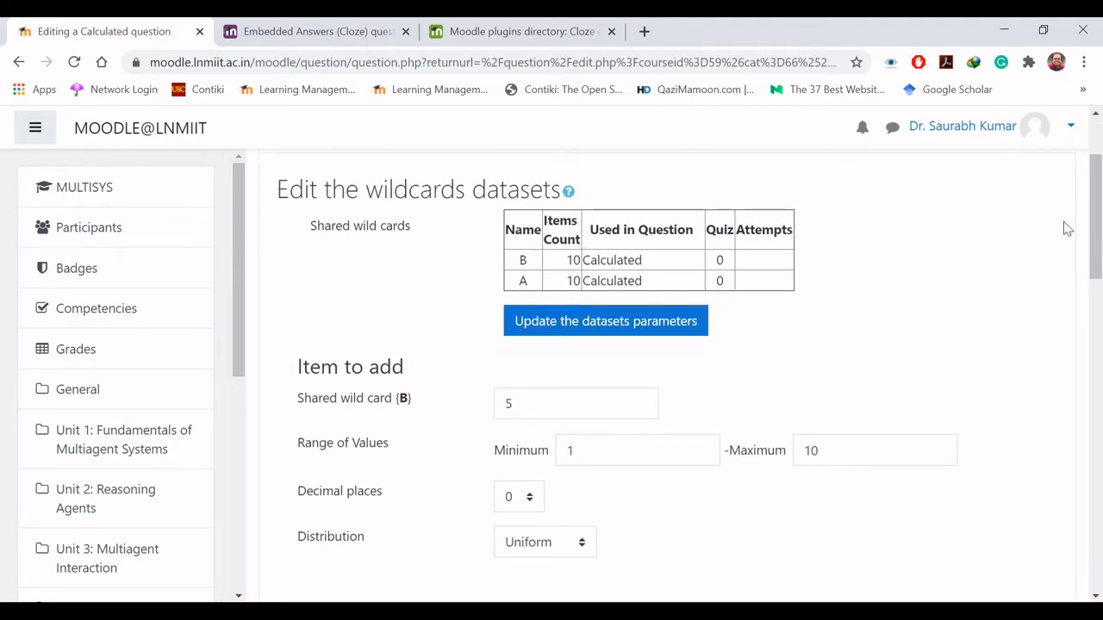
drag(1097, 228, 1097, 472)
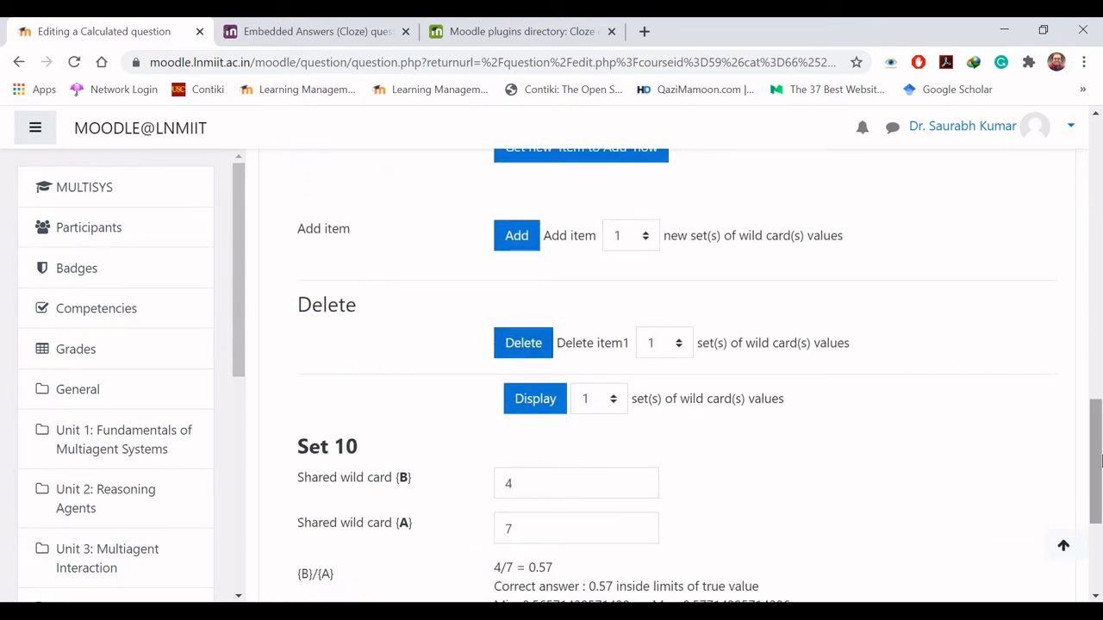
drag(1098, 461, 1099, 522)
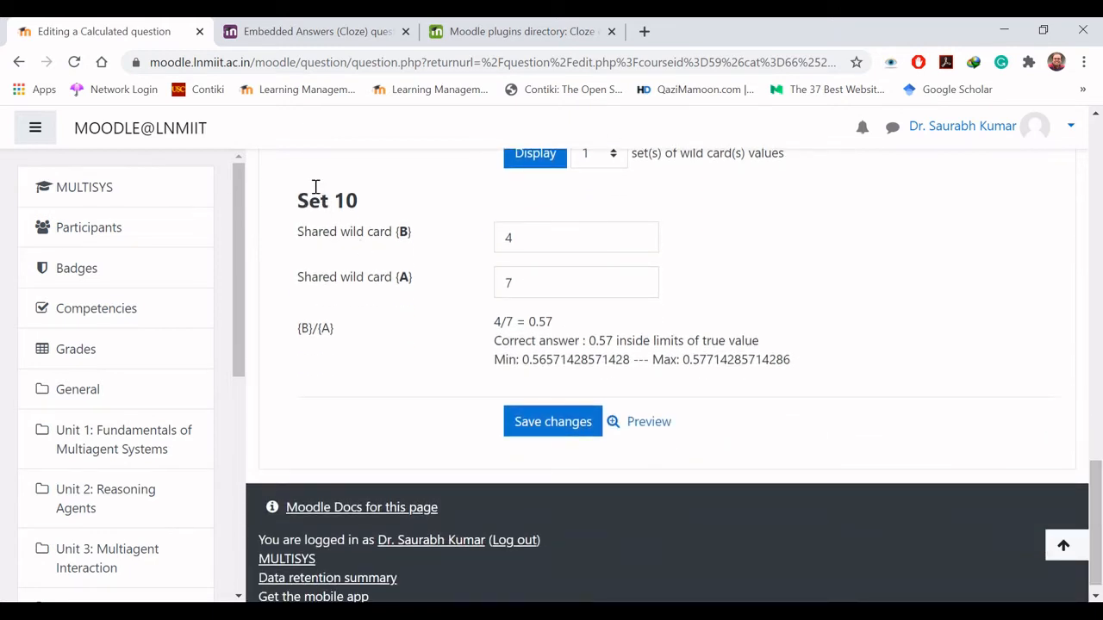
click(554, 431)
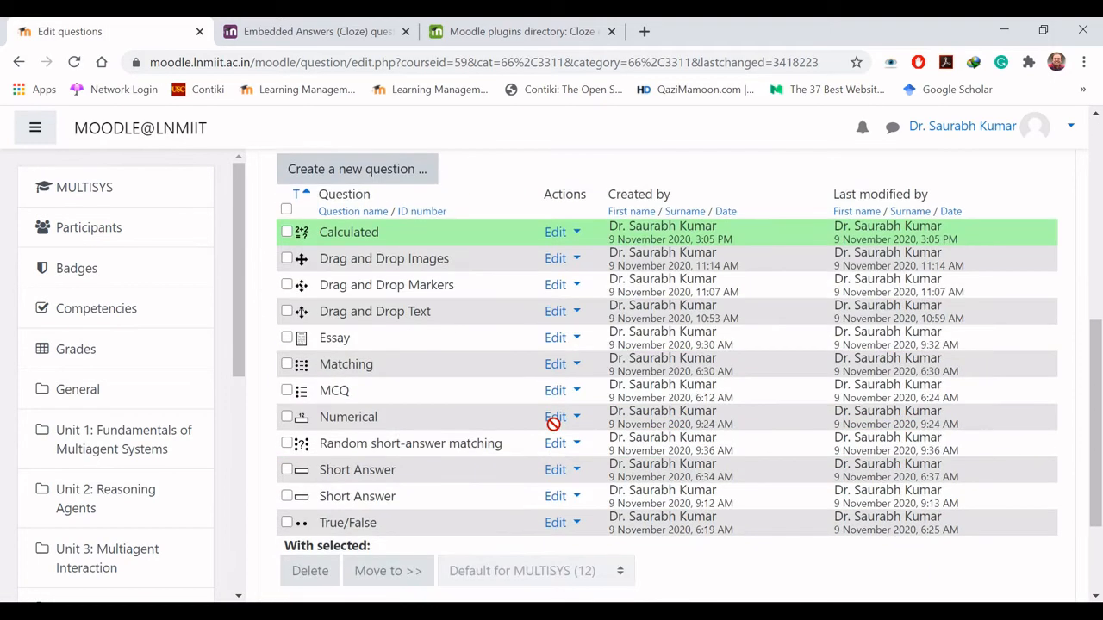
- Preview the Calculated question from the question bank and submit 8.5 as the answer to finish the attempt
click(560, 232)
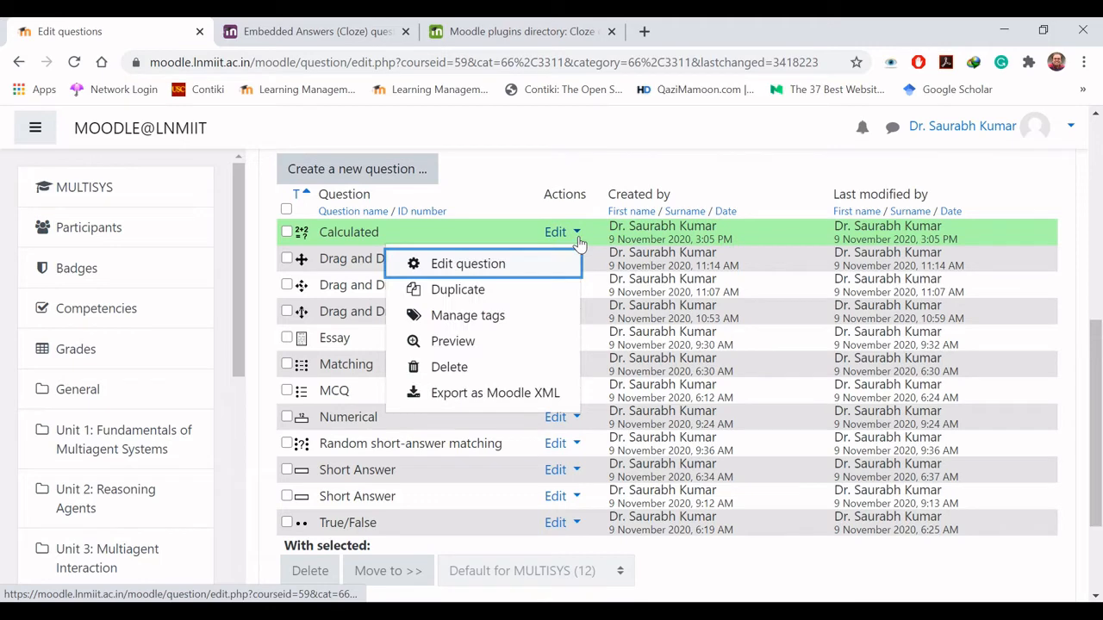
click(480, 342)
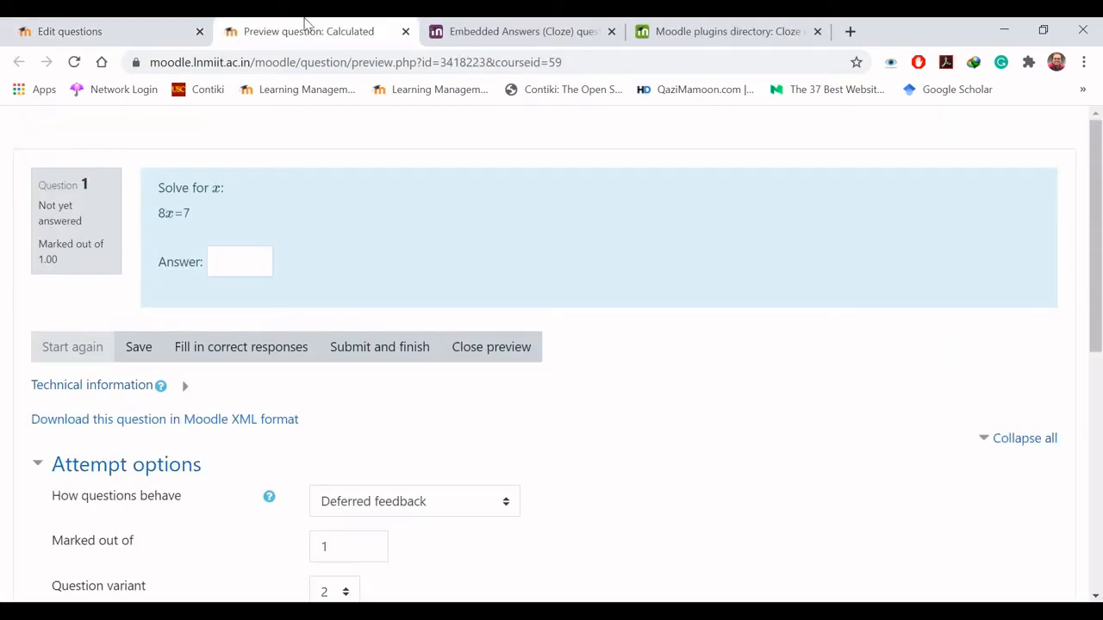
click(240, 263)
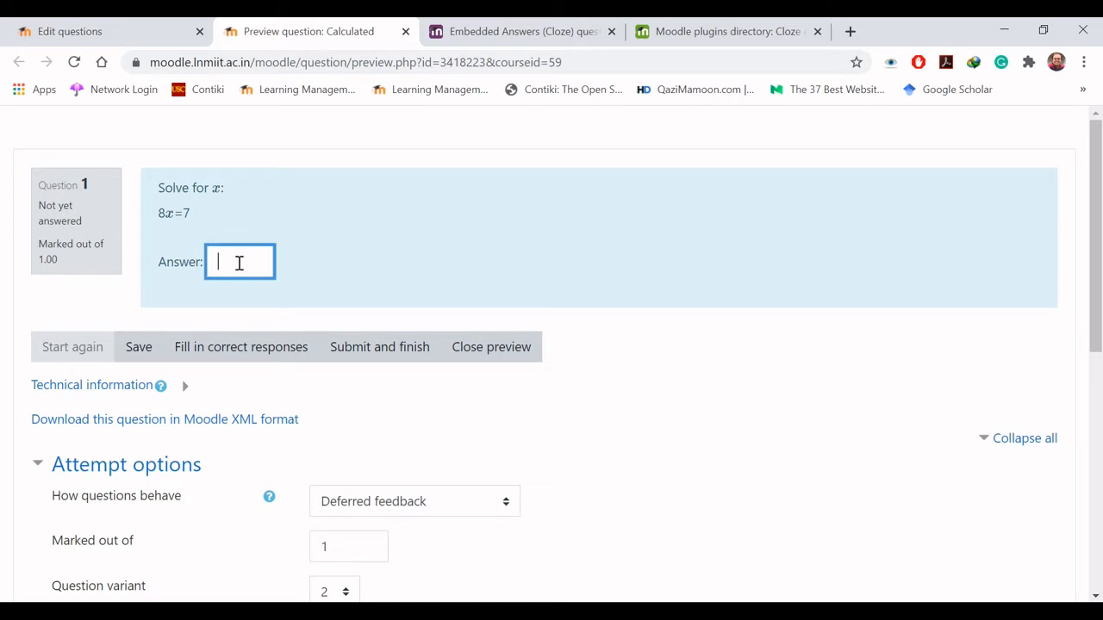
click(169, 212)
click(245, 264)
text(.)
text(5)
click(379, 356)
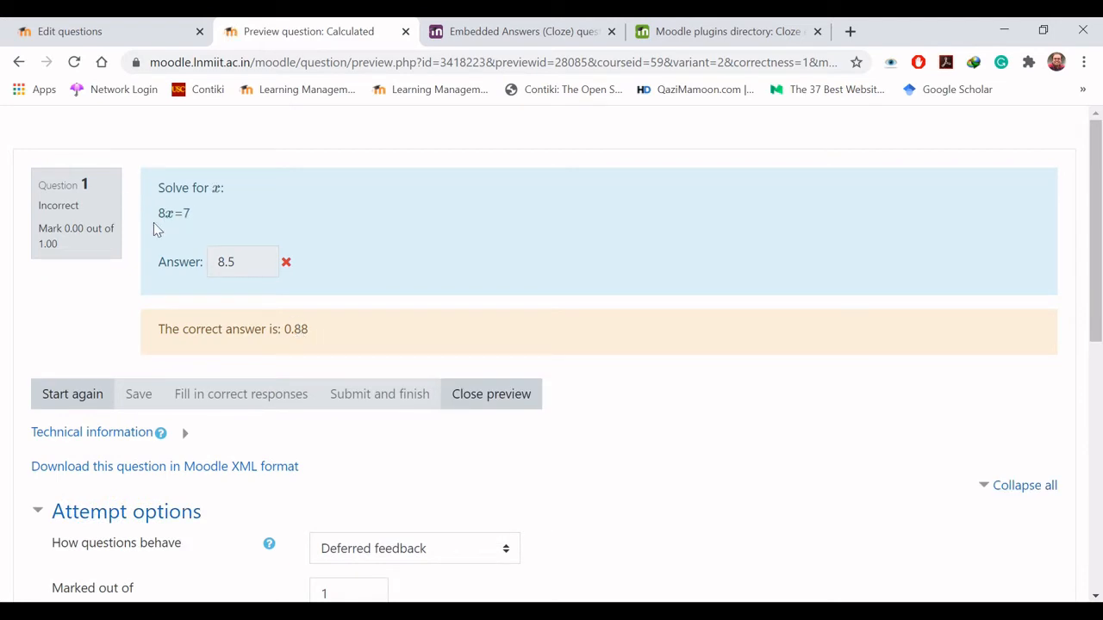
- Restart the Calculated question preview, submit 0.88 as the answer to finish the attempt, and close the preview
click(73, 392)
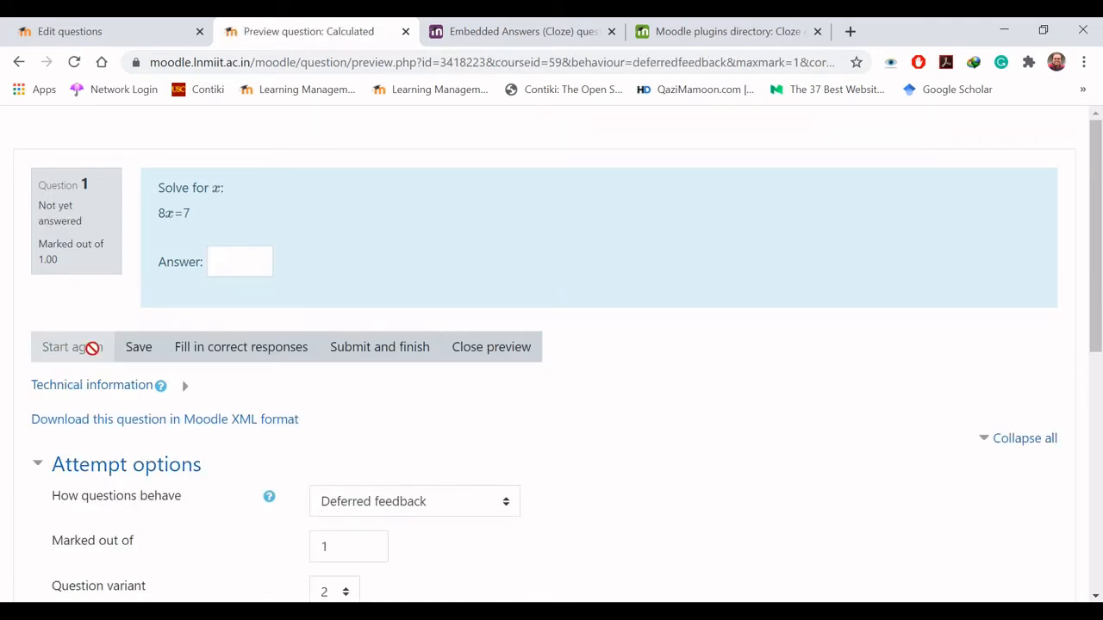
click(234, 263)
text(0.88)
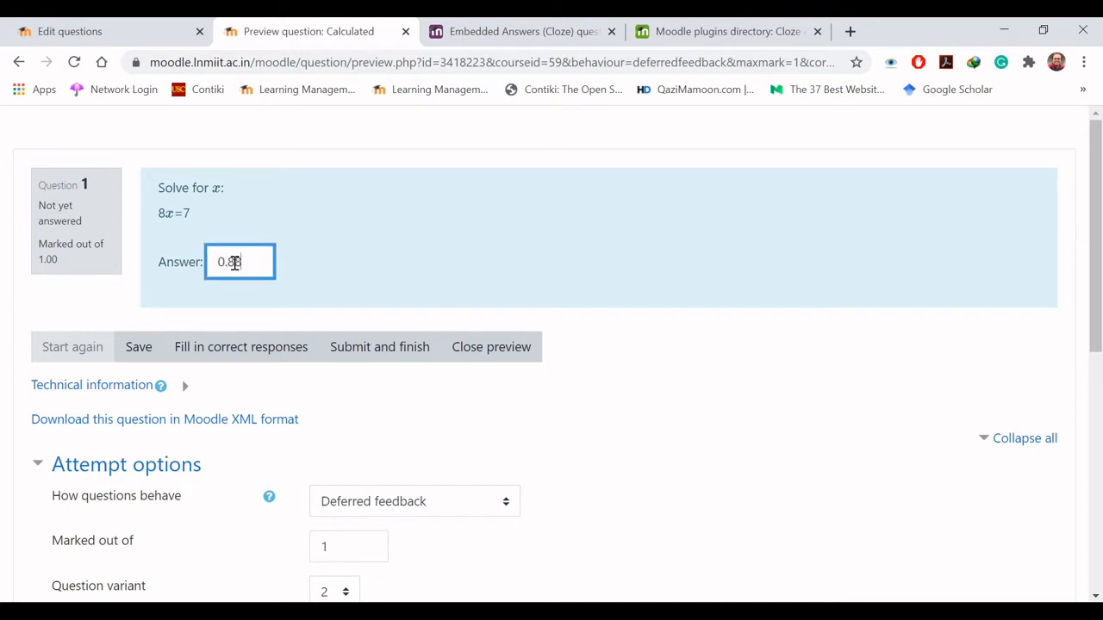
click(397, 356)
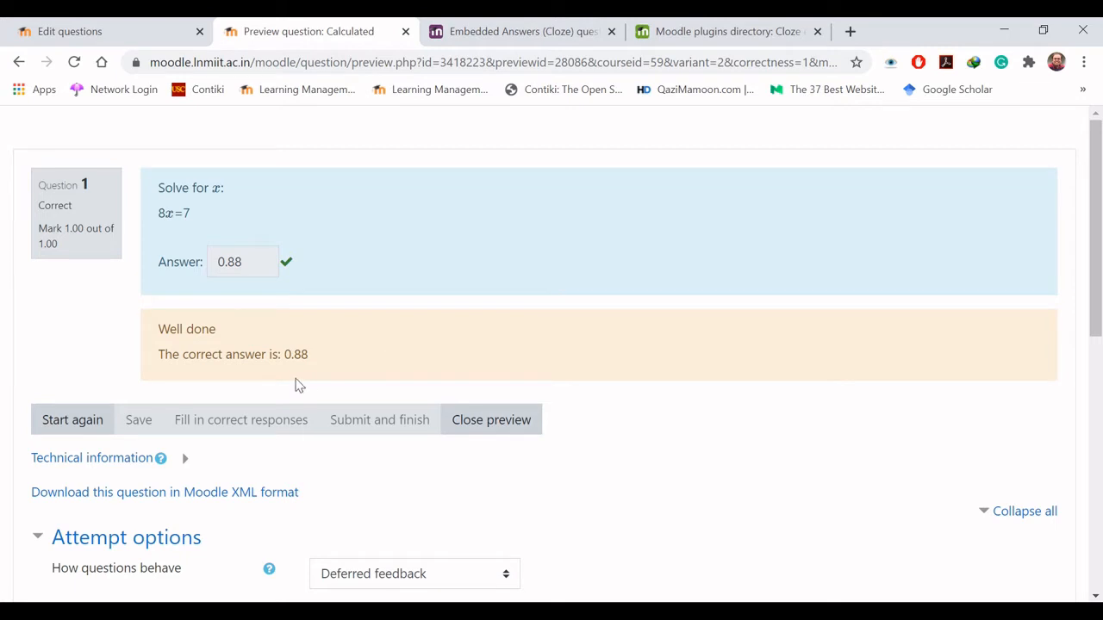
click(500, 420)
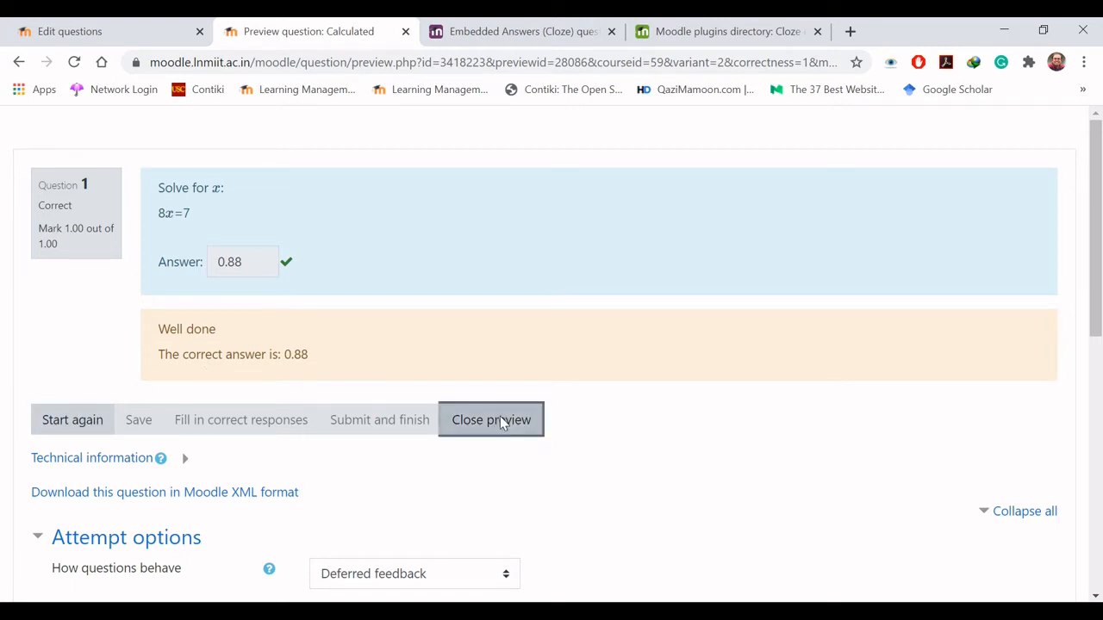
- Preview the Calculated question again to examine the equation generated from the wild card sets, and close the preview
click(567, 244)
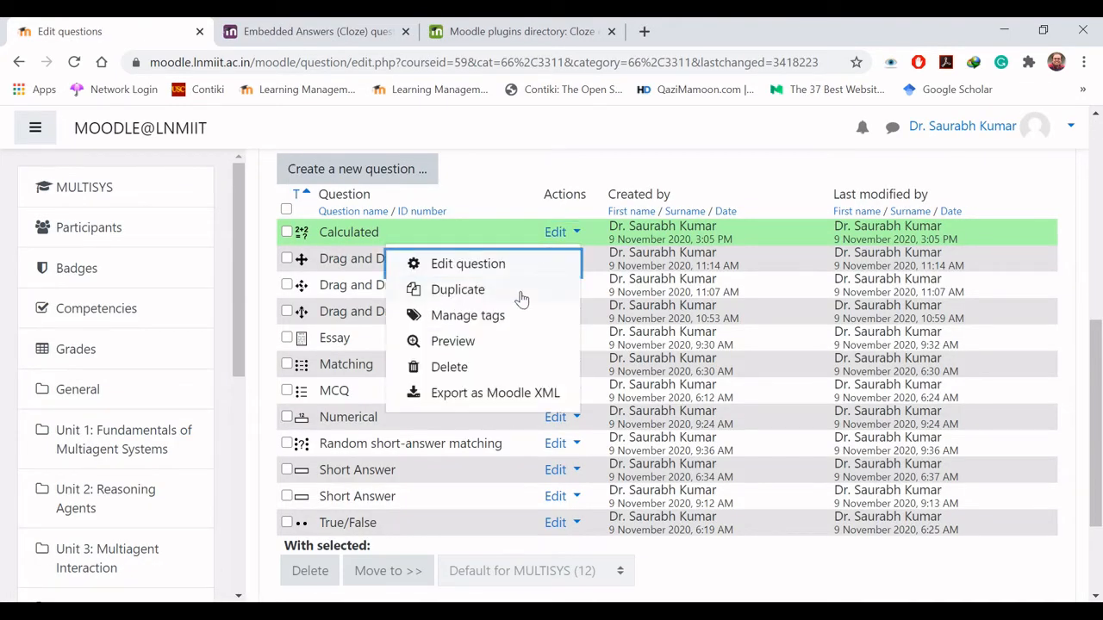
click(481, 341)
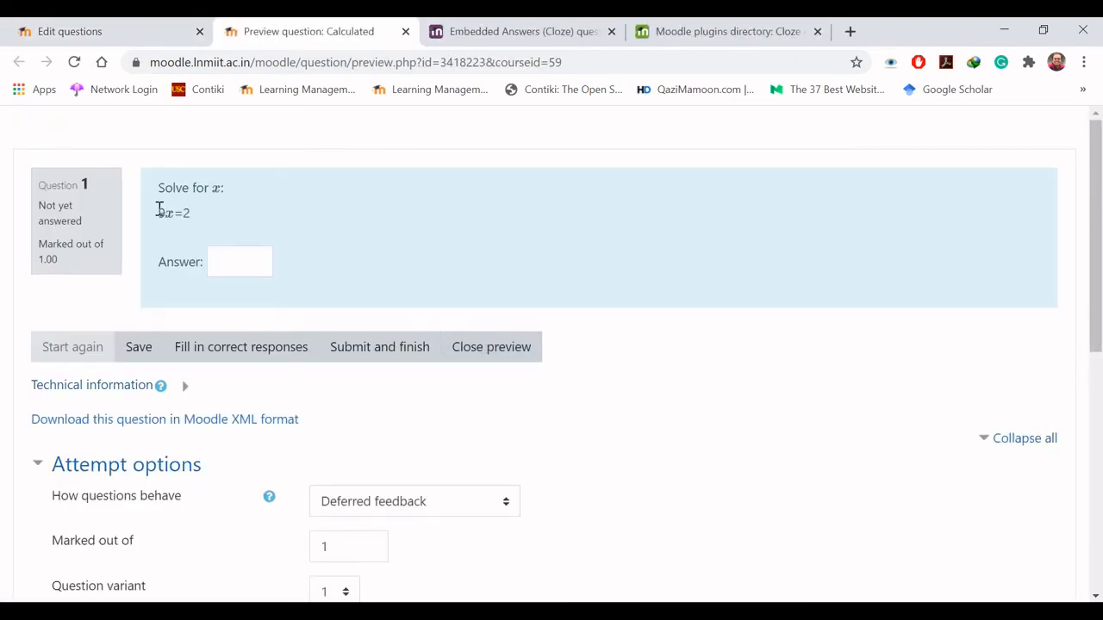
drag(159, 210, 201, 216)
click(224, 218)
click(495, 349)
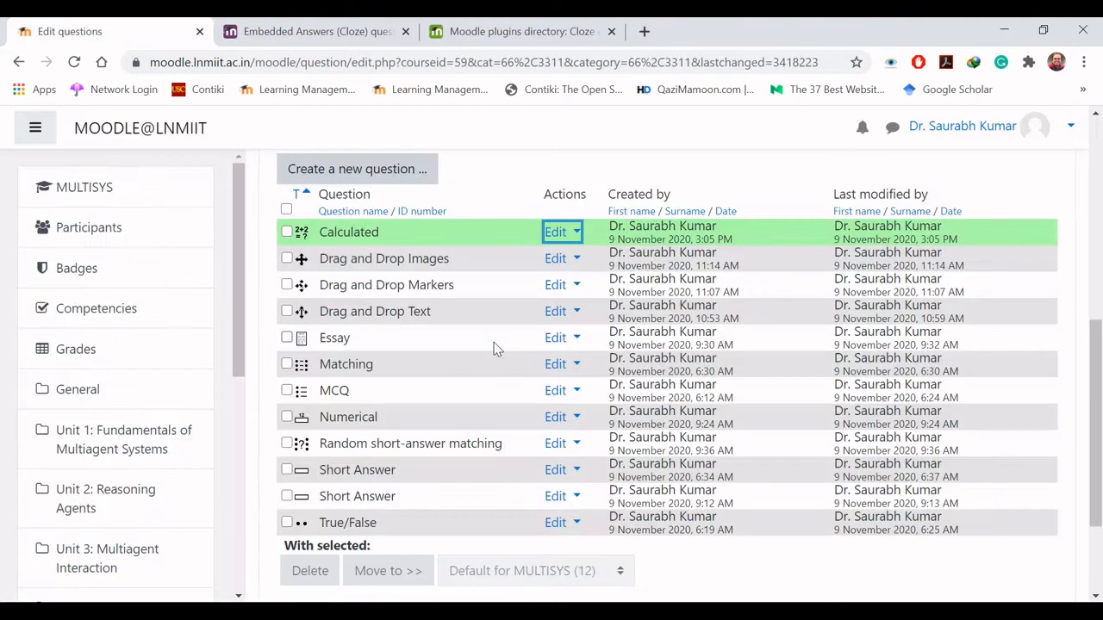
- Create a new question of the Select missing words type in the question bank
click(499, 144)
click(354, 169)
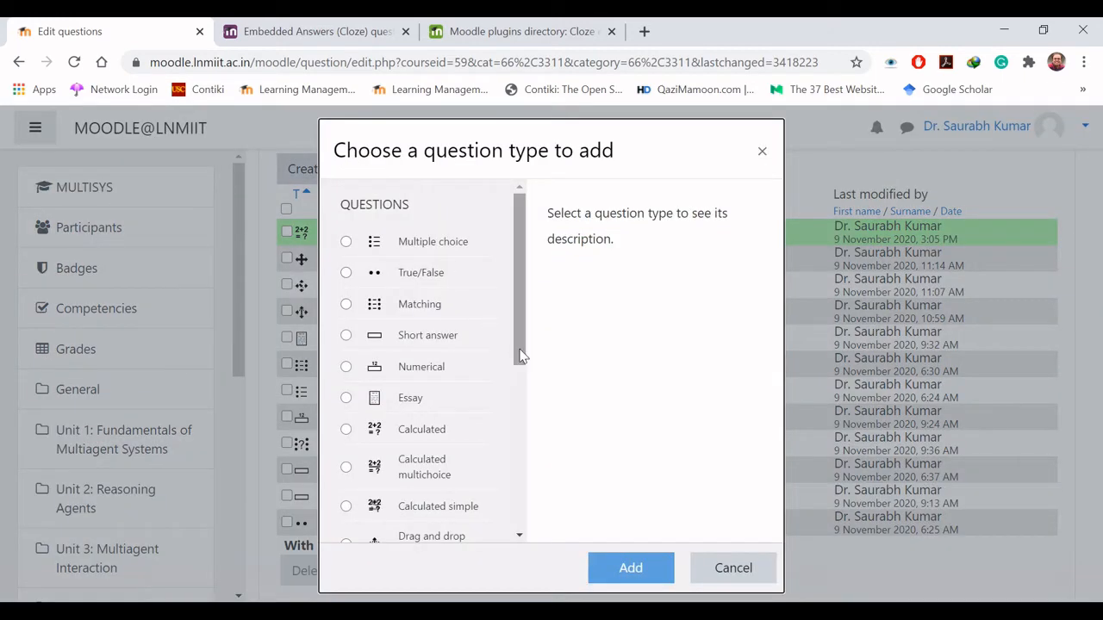
scroll(509, 339, down, 1)
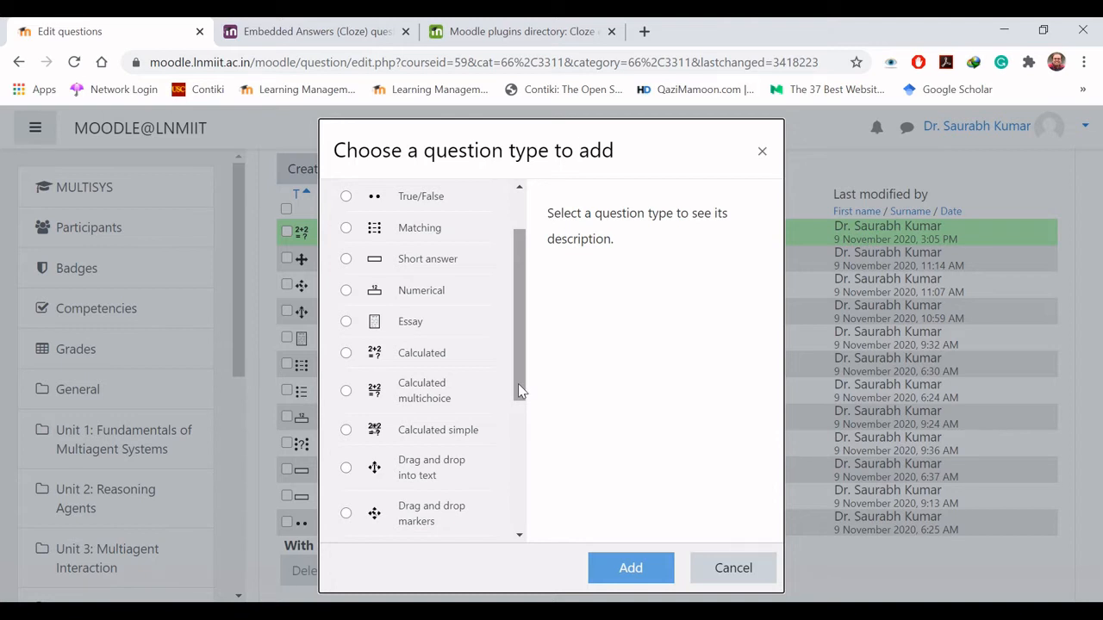
drag(519, 391, 527, 520)
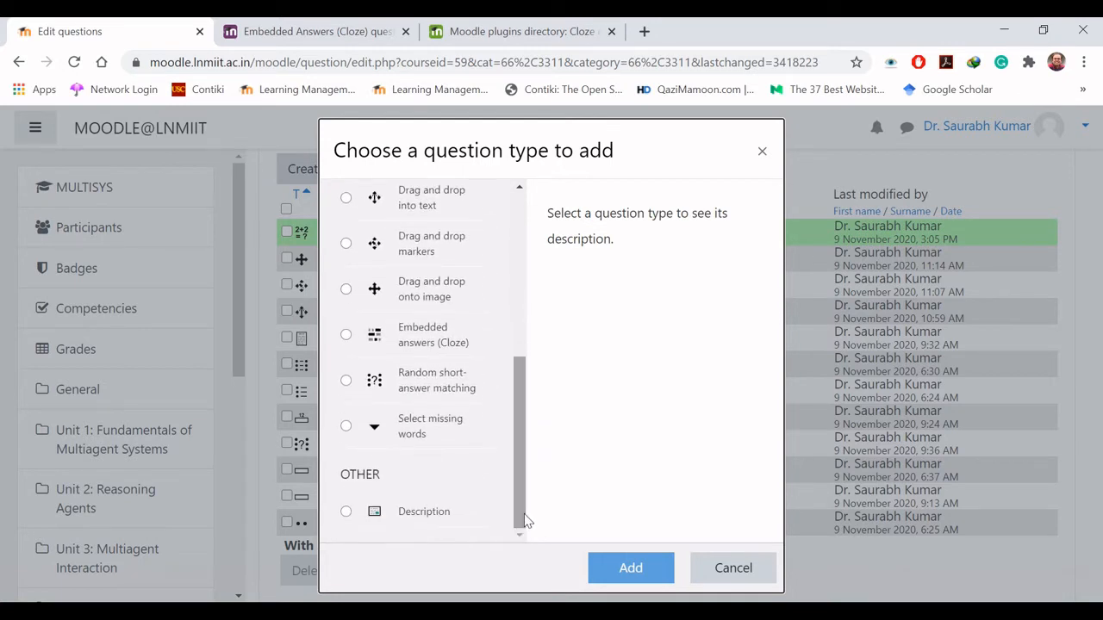
click(347, 428)
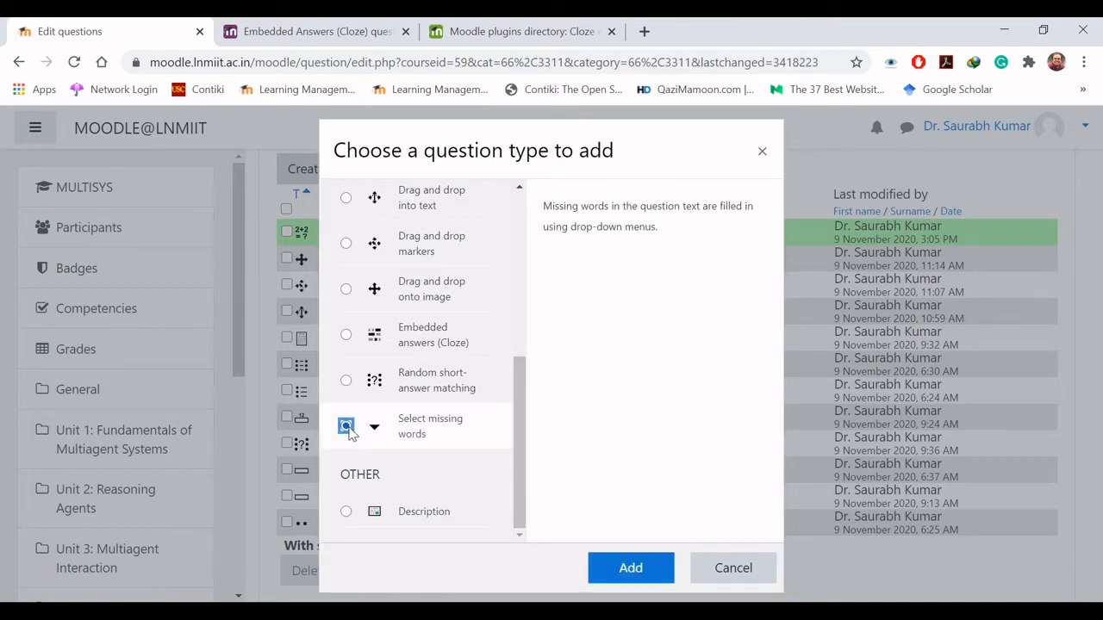
click(630, 567)
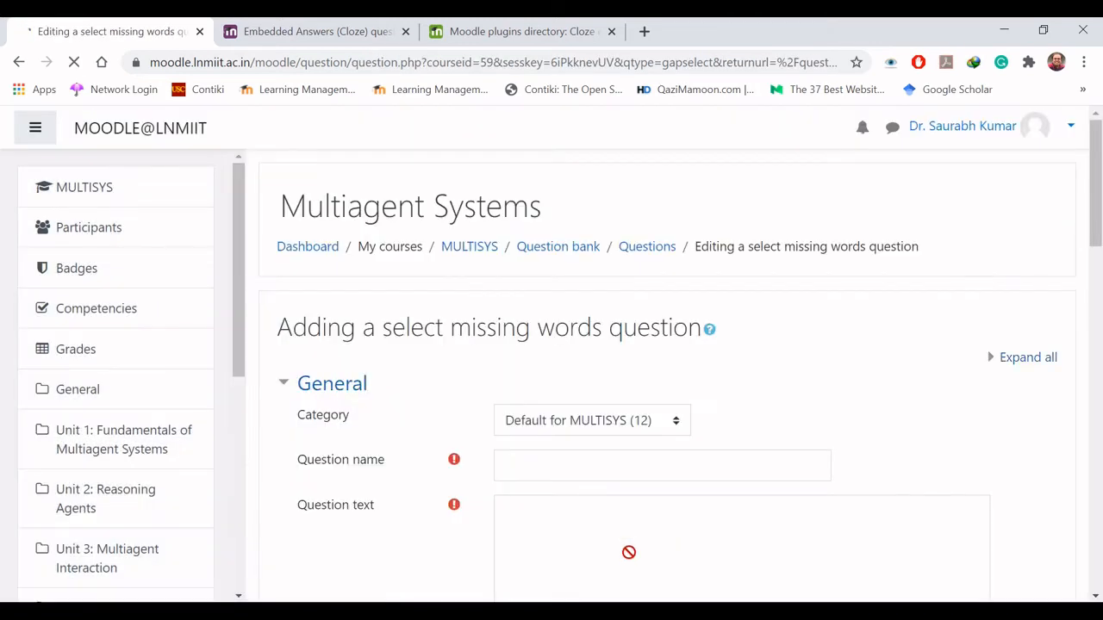
- Name the new question "Select Missing Words"
click(610, 466)
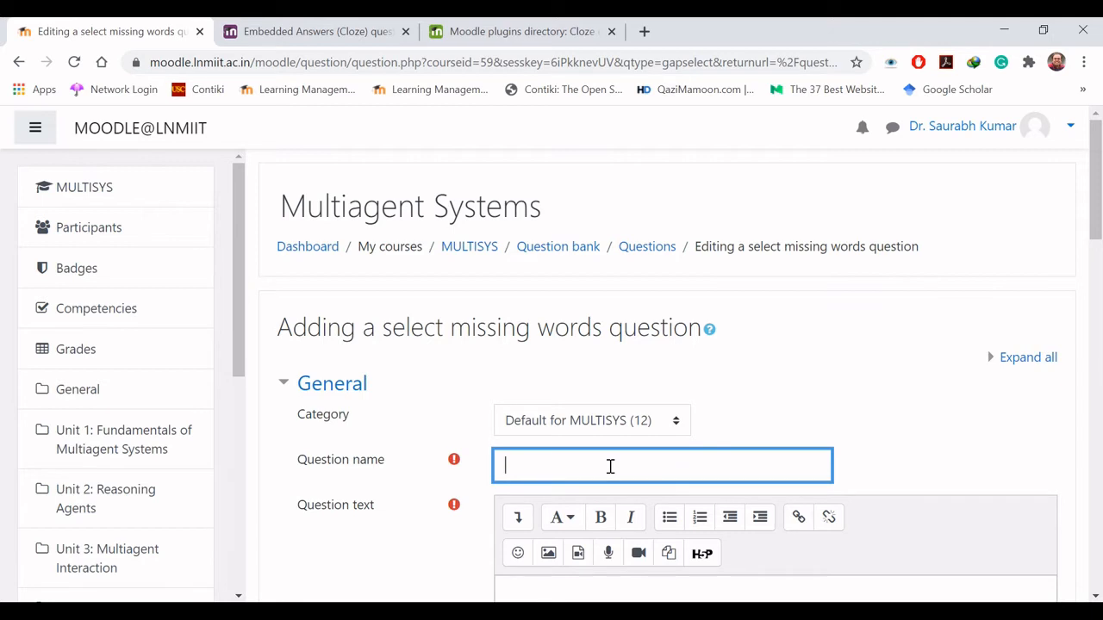
text(Select Missing Words)
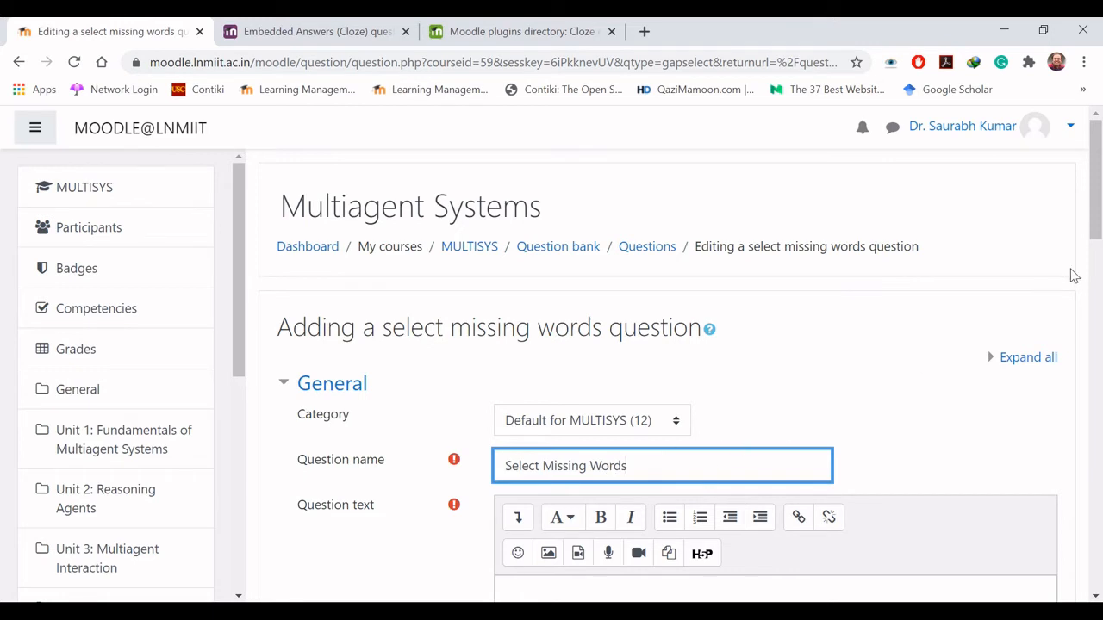
- Enter "India has 29 states and 7 Union Territories." as the question text
scroll(1073, 276, down, 3)
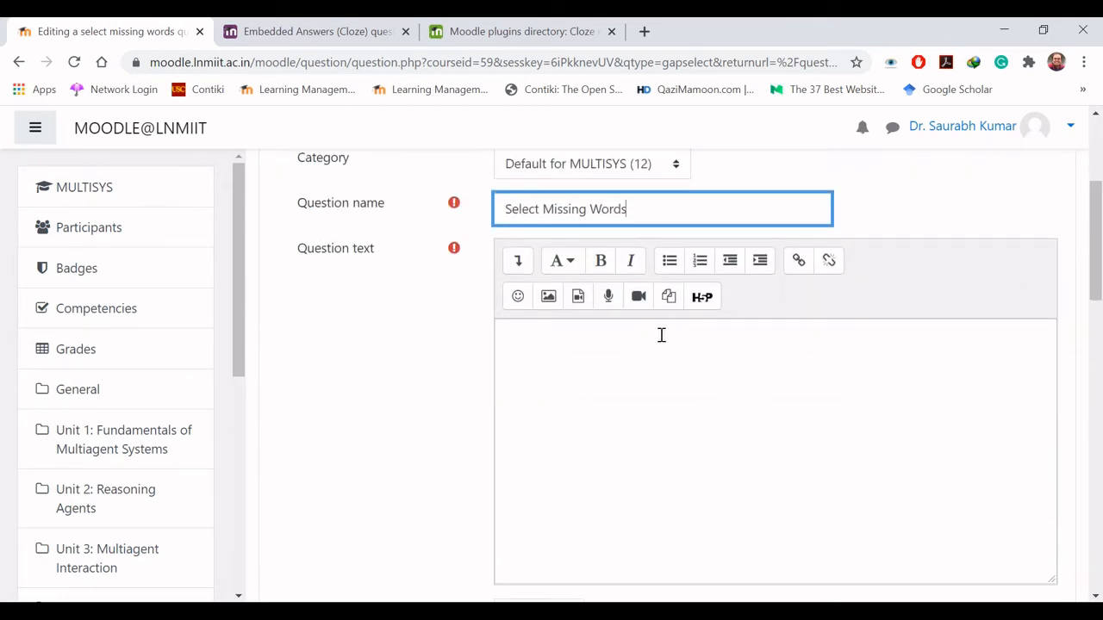
click(661, 335)
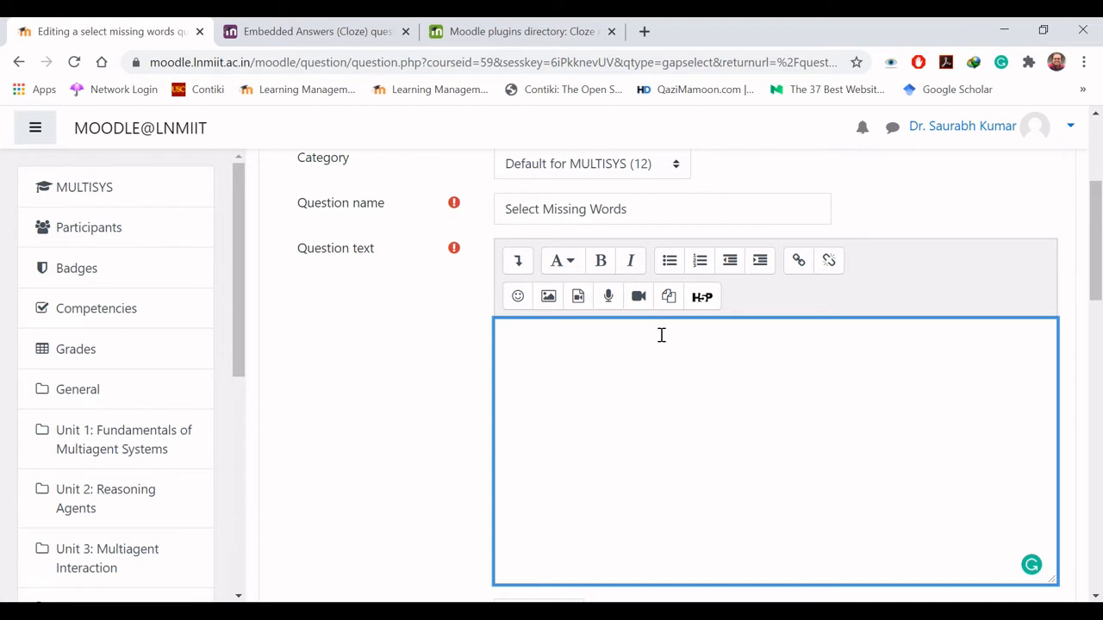
text(India has 29 states and )
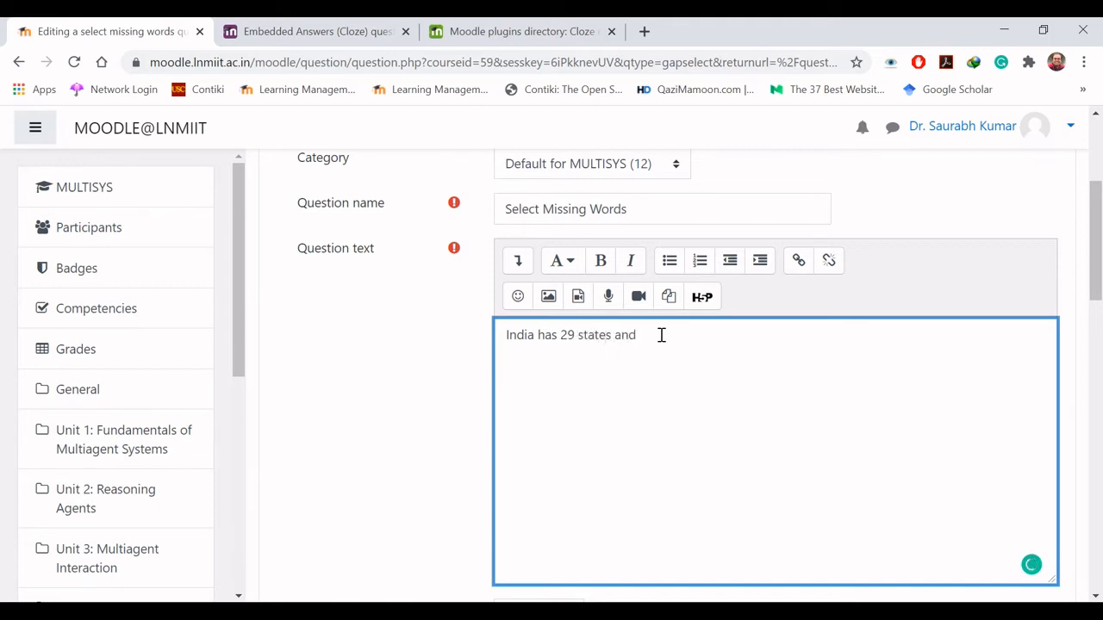
text(7 Union Territories.)
- Replace the word "states" in the question text with the placeholder [[1]], matching the numbering in the Choices section
drag(1095, 293, 1095, 314)
scroll(1095, 315, down, 3)
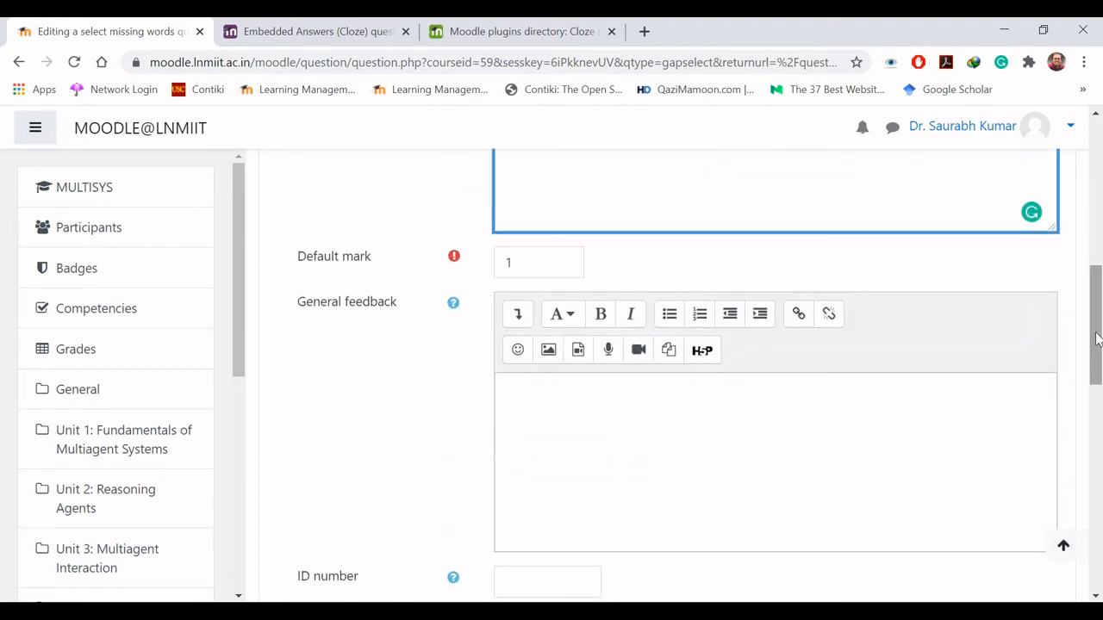
drag(1098, 339, 1100, 441)
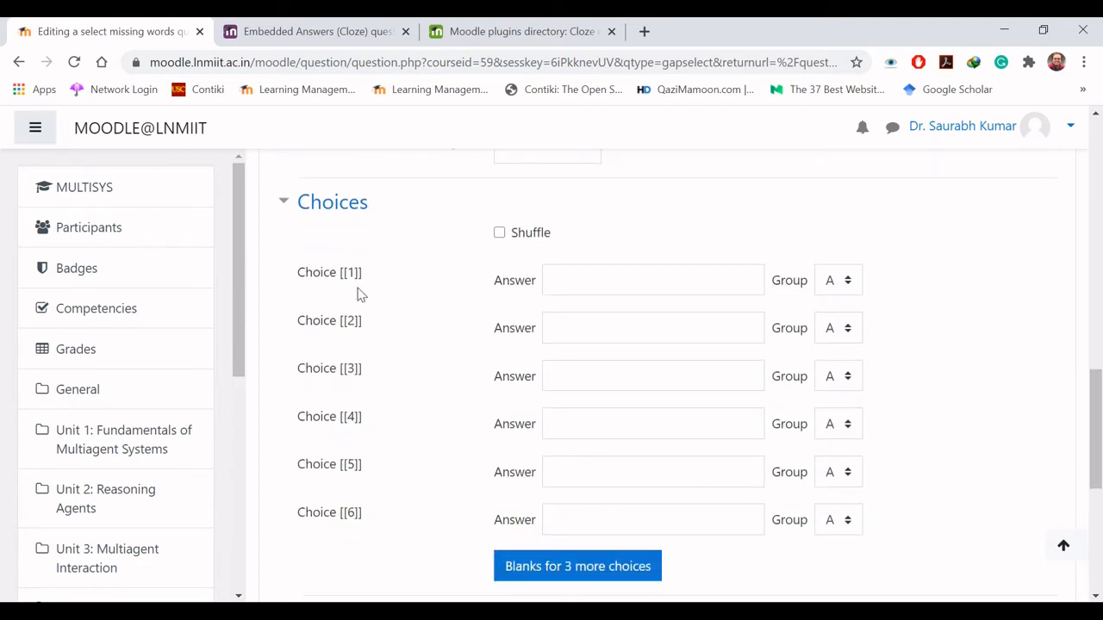
drag(1100, 418, 1095, 216)
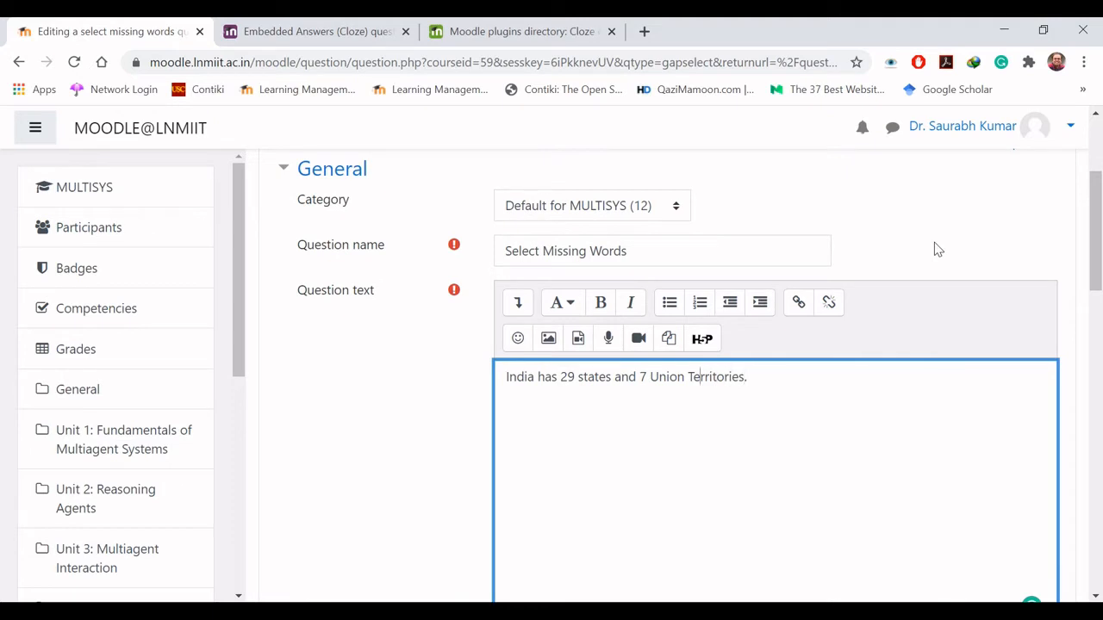
key(Left)
key(Left)
key(Left)
key(Left)
key(Left)
key(Right)
key(Right)
key(Right)
key(shift+Left)
key(shift+Left)
key(shift+Left)
key(shift+Left)
key(shift+Left)
key(shift+Left)
key(ctrl+x)
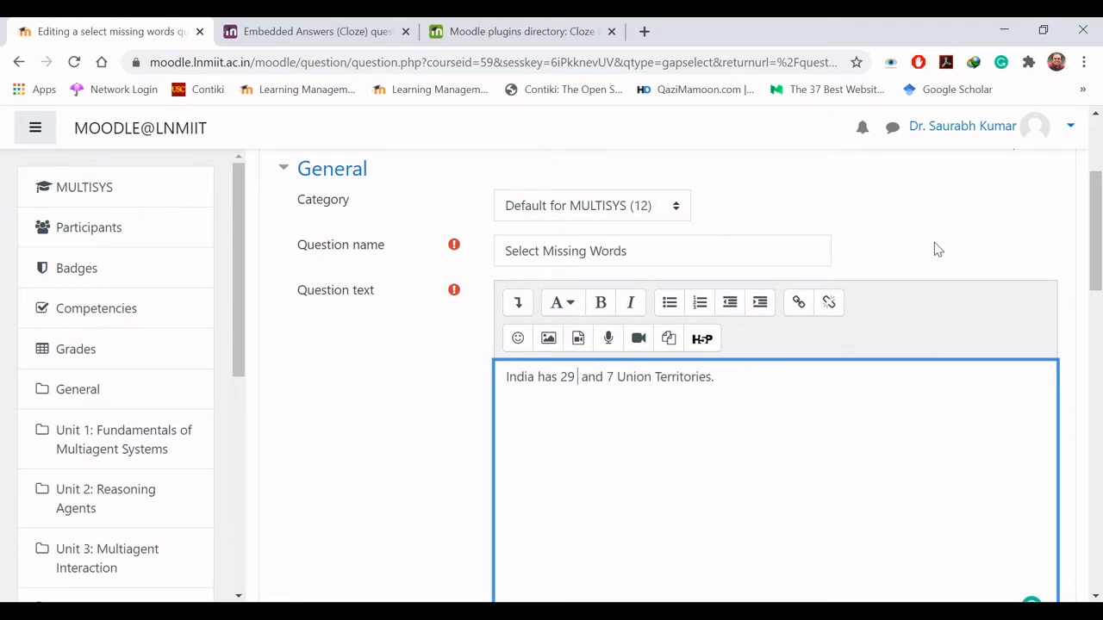
text([[1]])
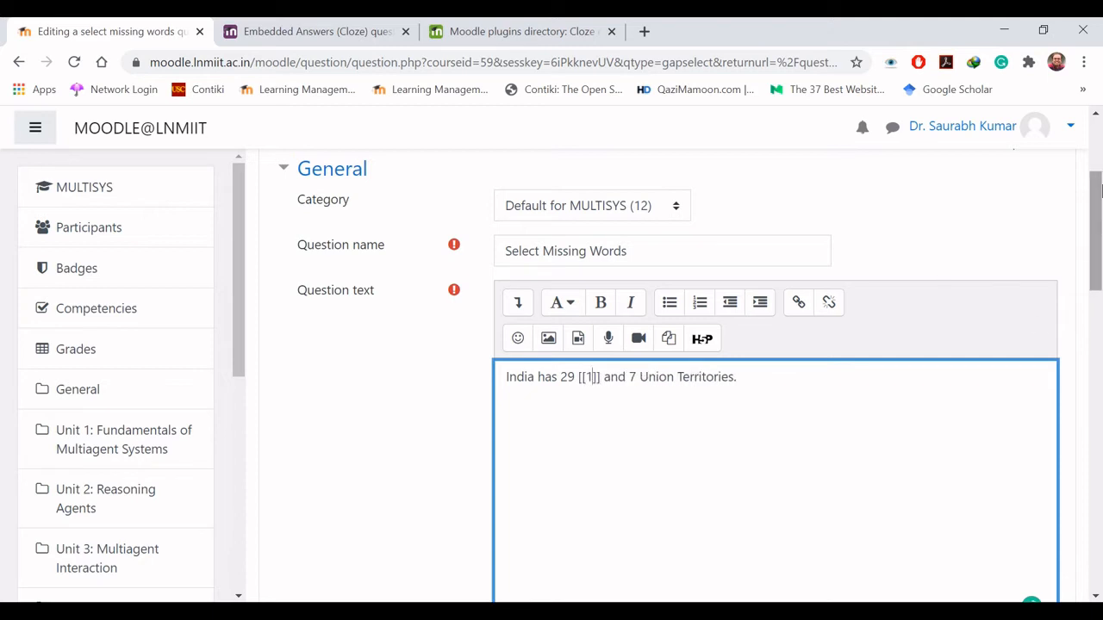
- Set the answer of Choice [[1]] to "states"
drag(1095, 247, 1096, 465)
click(631, 338)
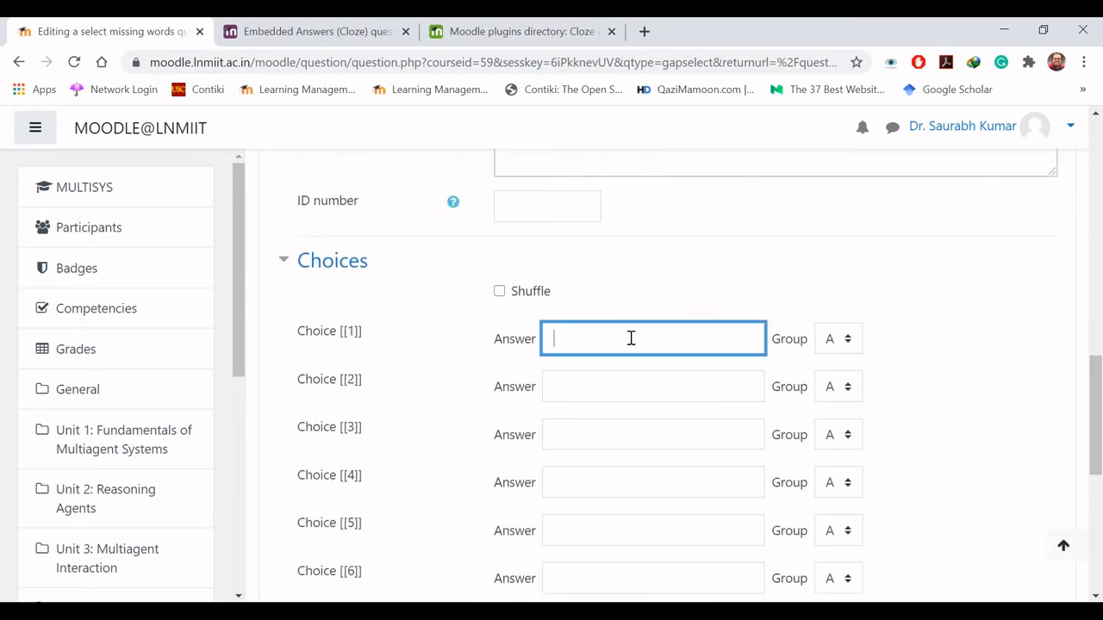
text(states)
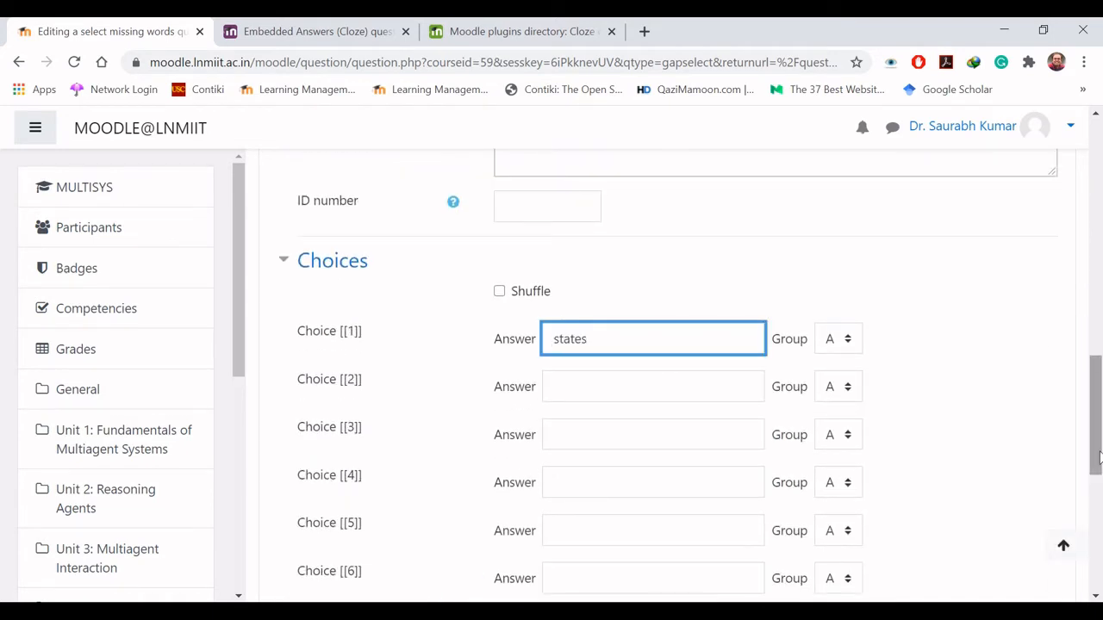
- Replace the word "Union" in the question text with the placeholder [[2]]
drag(1098, 457, 1097, 280)
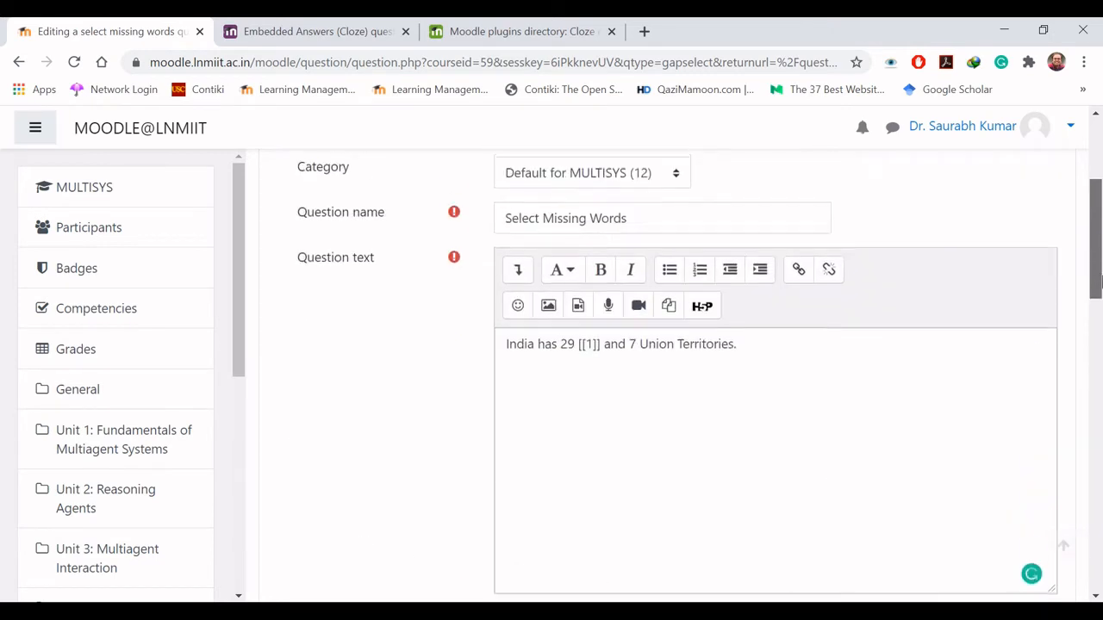
double_click(662, 342)
key(Delete)
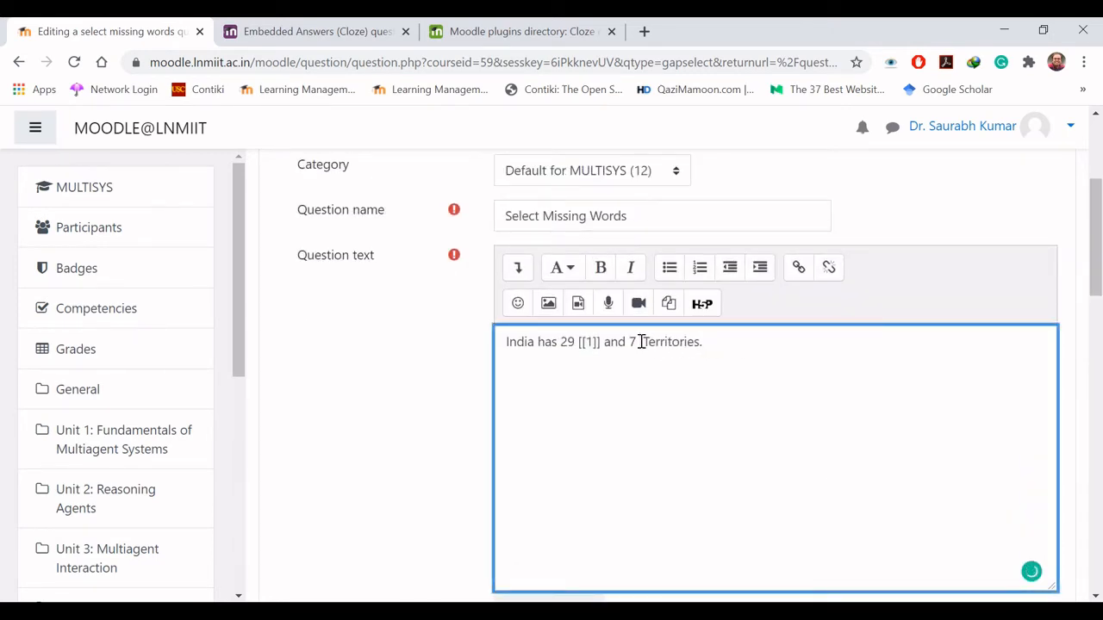
text([[2]])
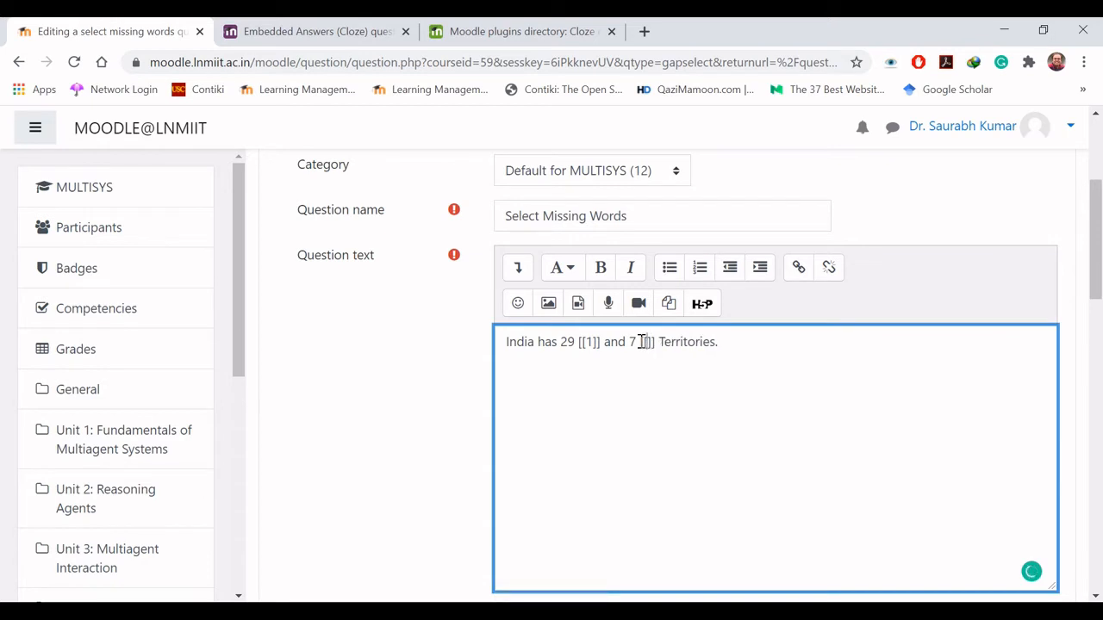
- Set the answer of Choice [[2]] to "Union"
drag(1096, 233, 1097, 418)
click(670, 336)
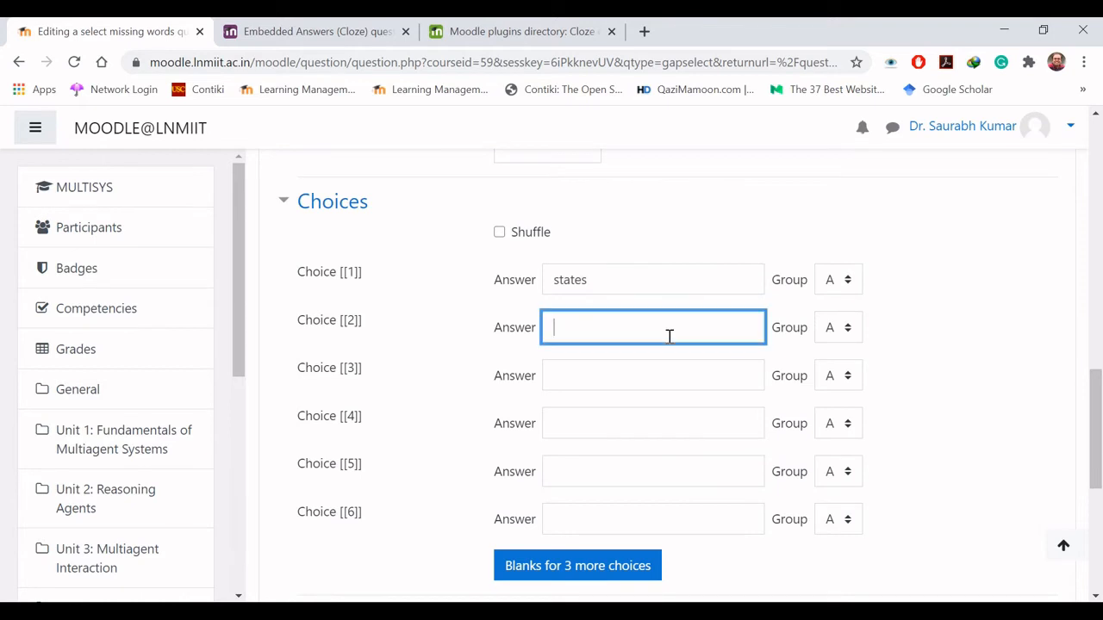
text(Union)
- Enable shuffling of the choices and save the Select Missing Words question
click(500, 232)
drag(1101, 418, 1100, 476)
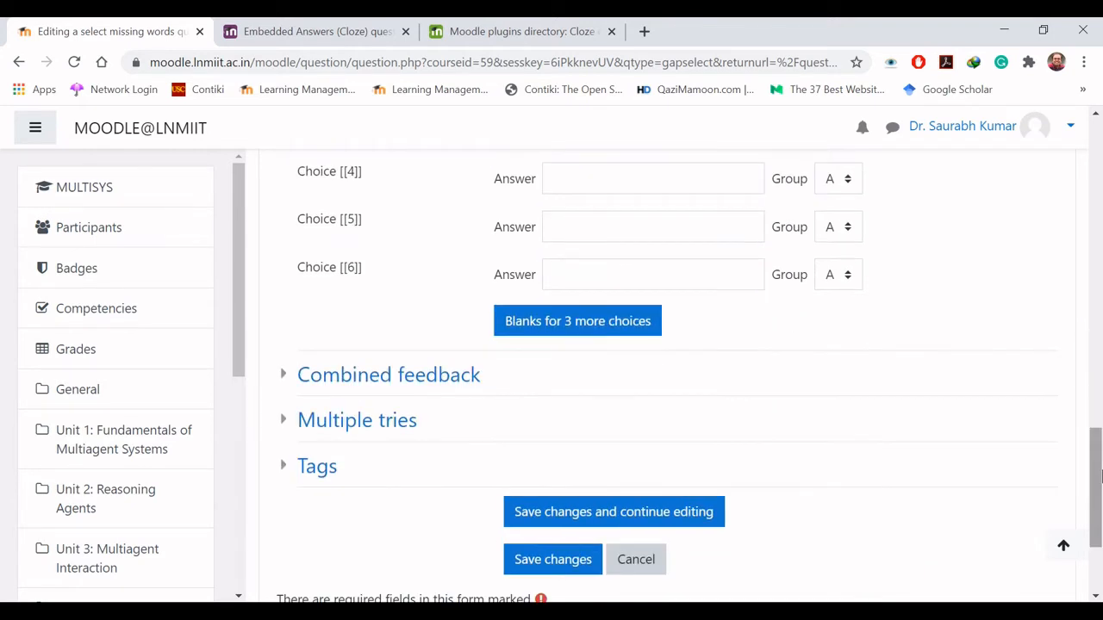
click(565, 562)
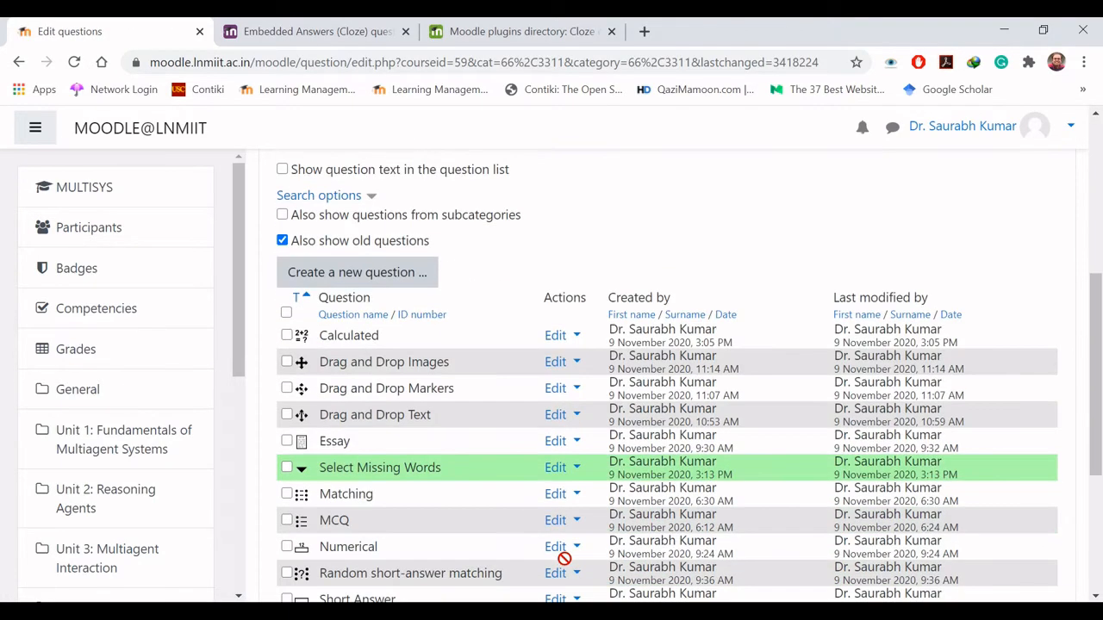
- Preview the Select Missing Words question and fill its blanks with "states" and "Union" in that order
click(568, 467)
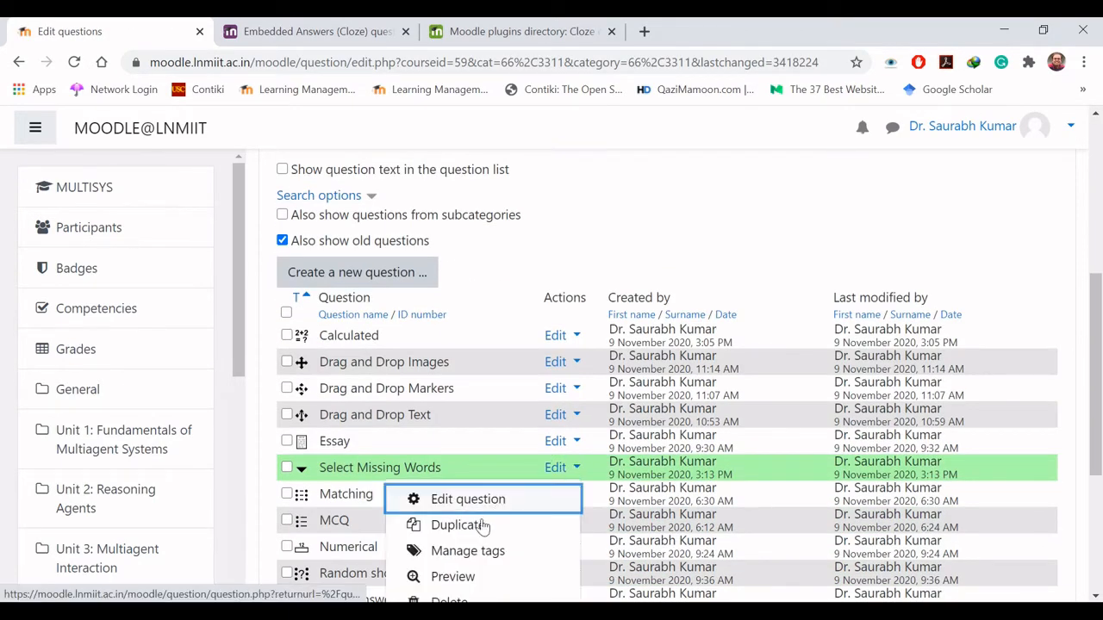
click(471, 578)
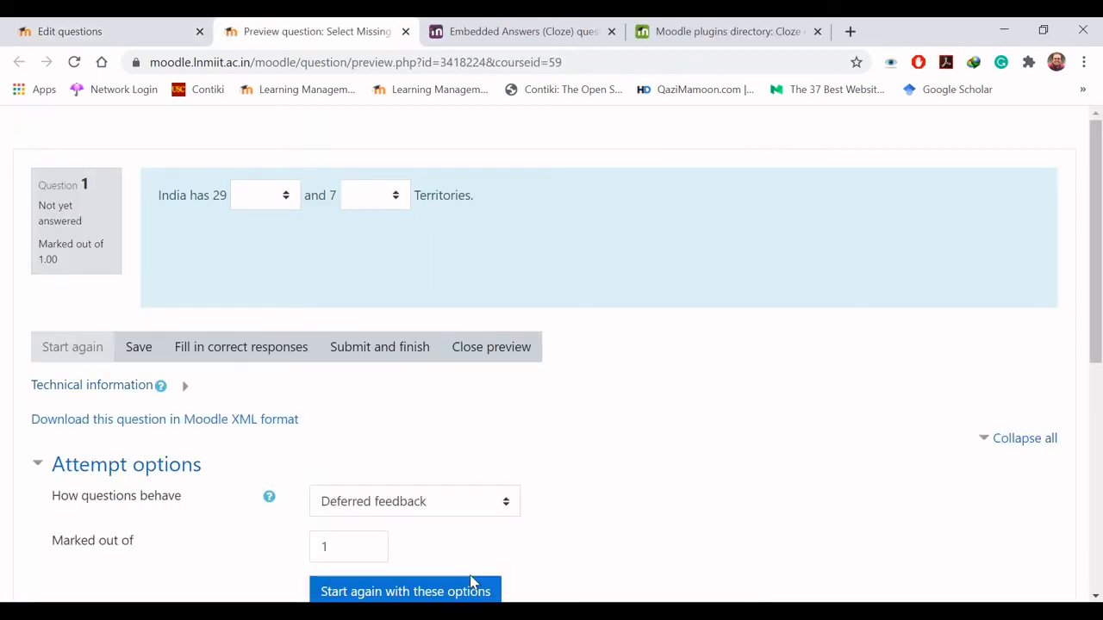
click(290, 199)
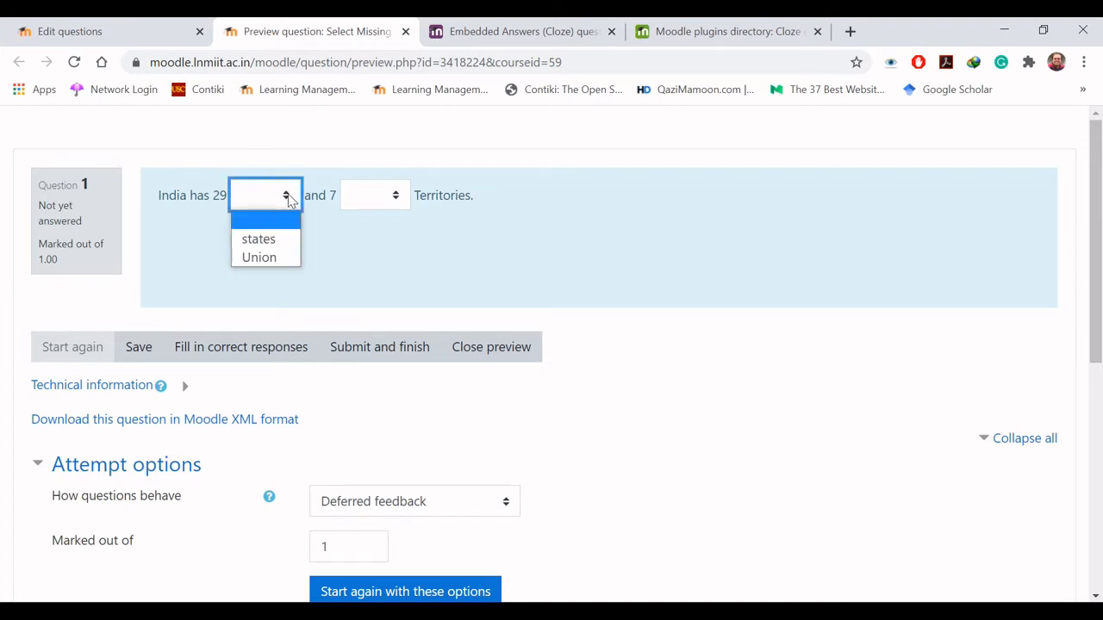
click(272, 242)
click(395, 203)
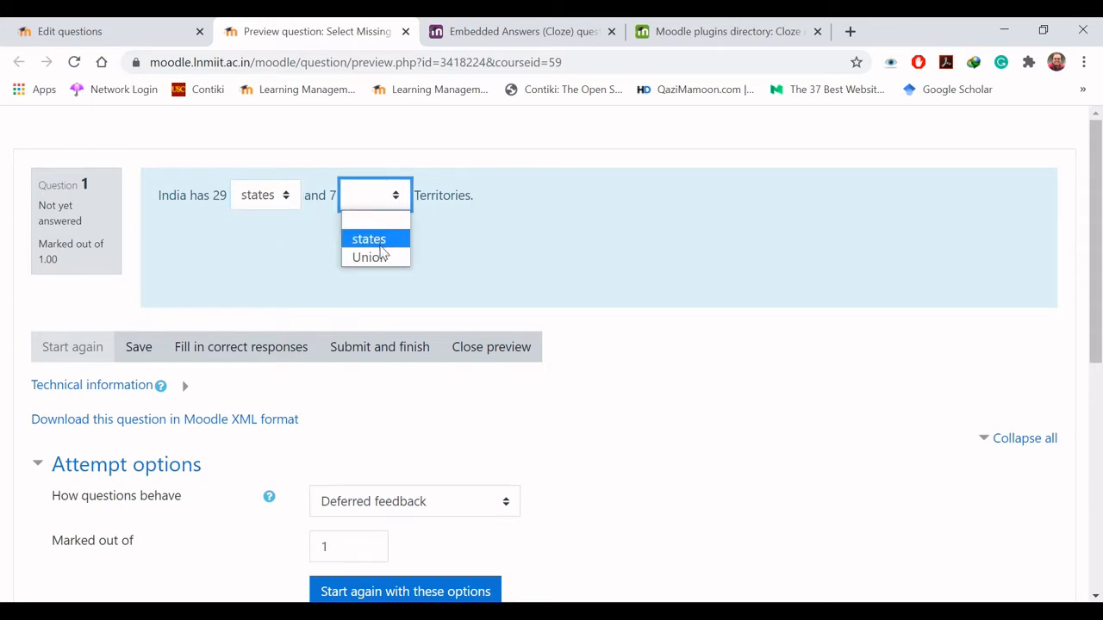
click(384, 257)
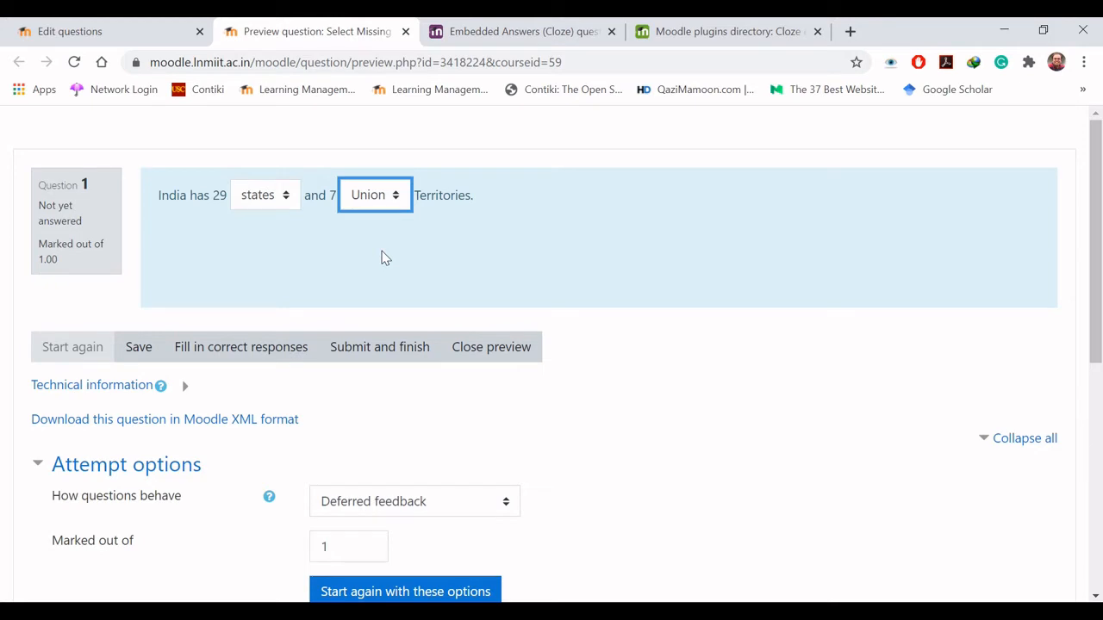
- Submit the filled-in answers of the Select Missing Words preview and close the preview
click(377, 233)
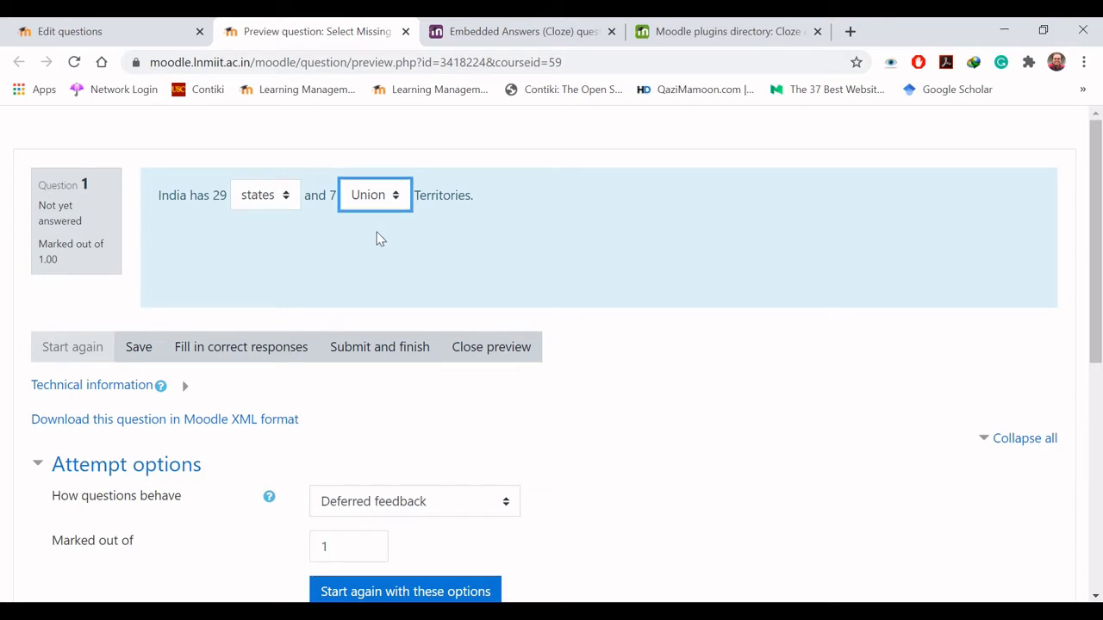
click(369, 353)
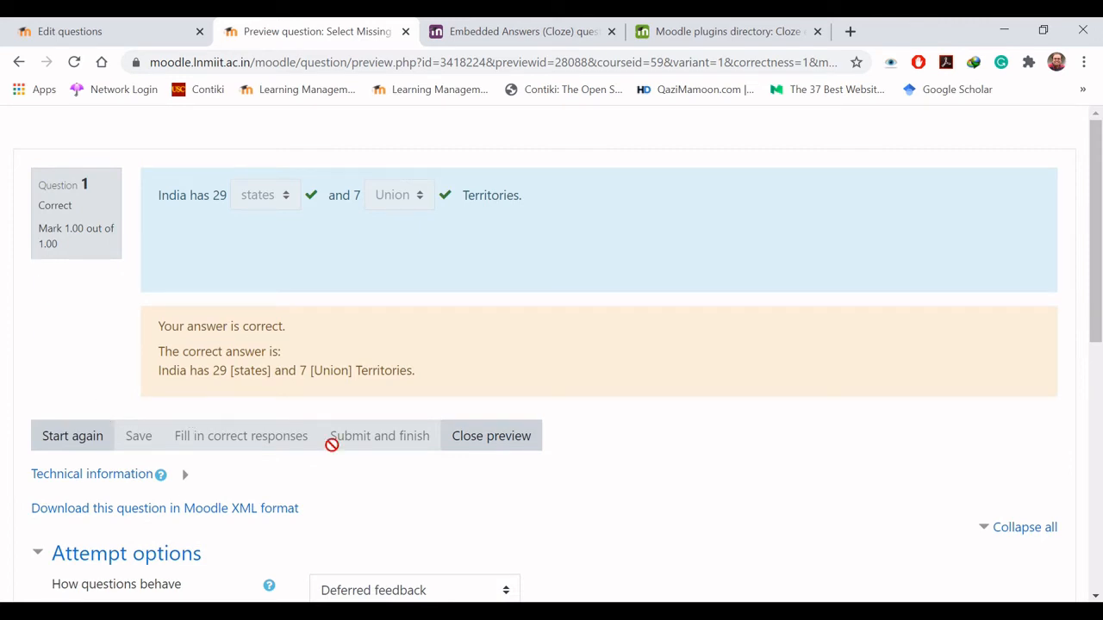
click(488, 439)
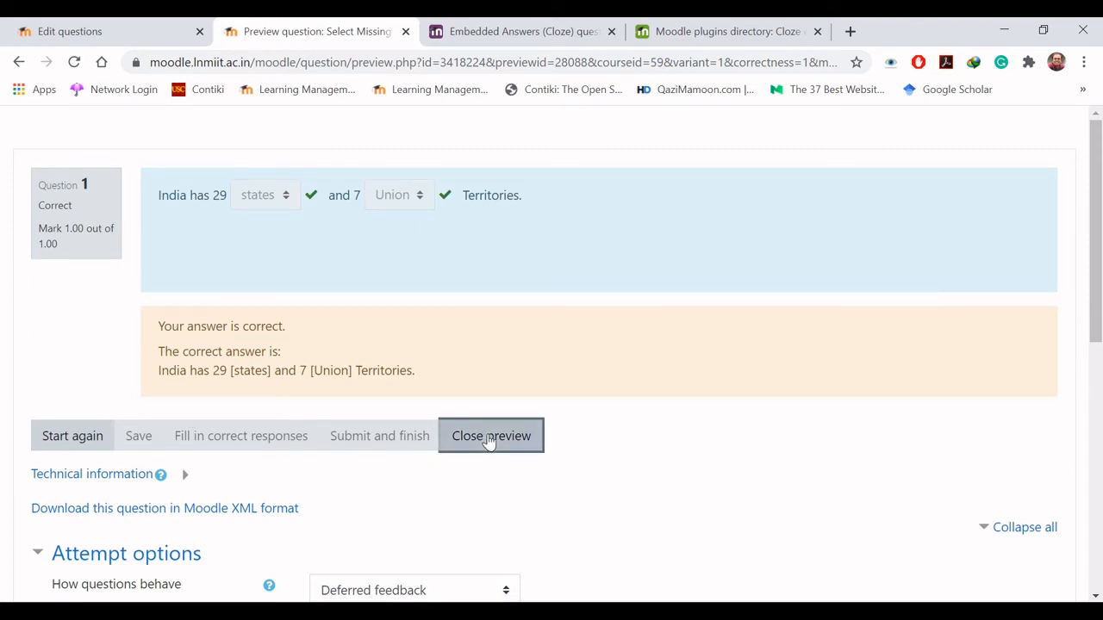
click(566, 258)
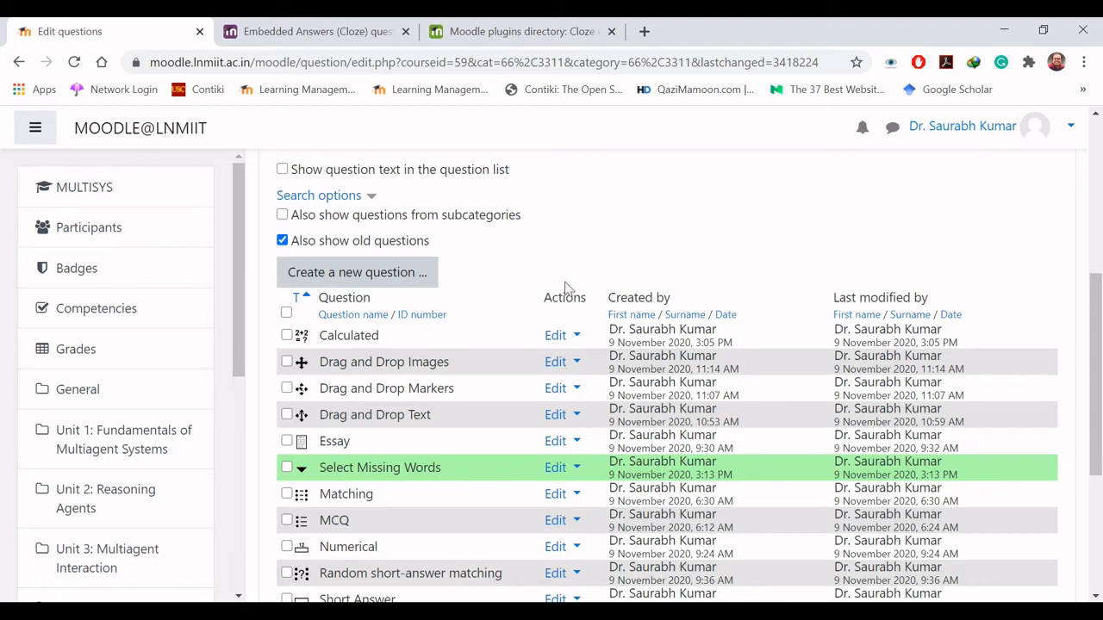
- Edit the Select Missing Words question, adding the answers "state" as Choice [[3]] and "unions" as Choice [[4]]
click(562, 470)
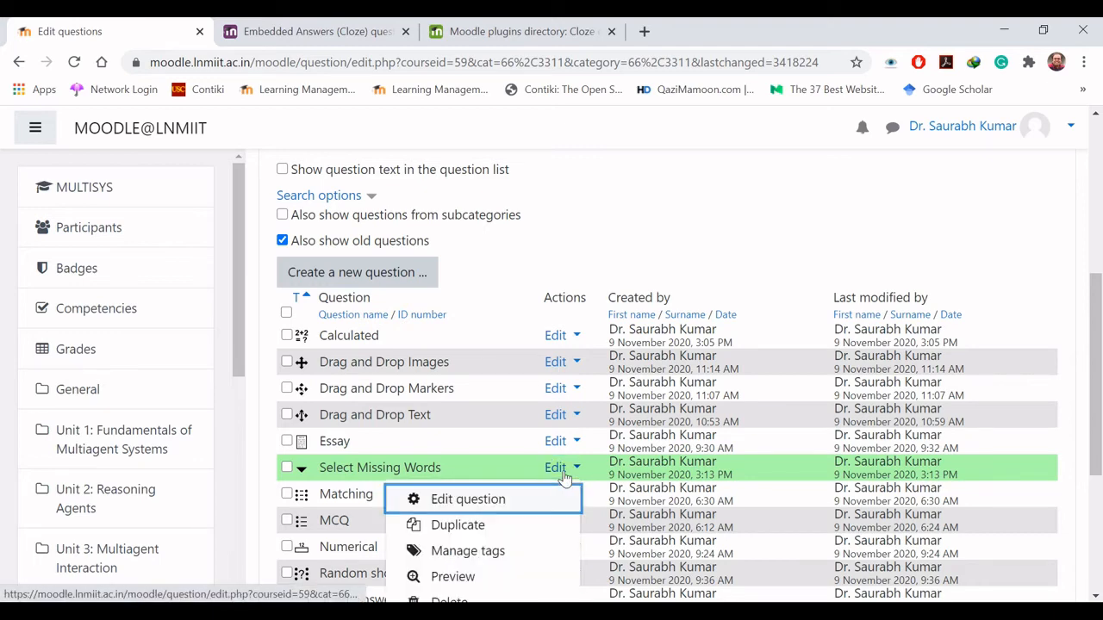
click(508, 503)
scroll(508, 510, down, 10)
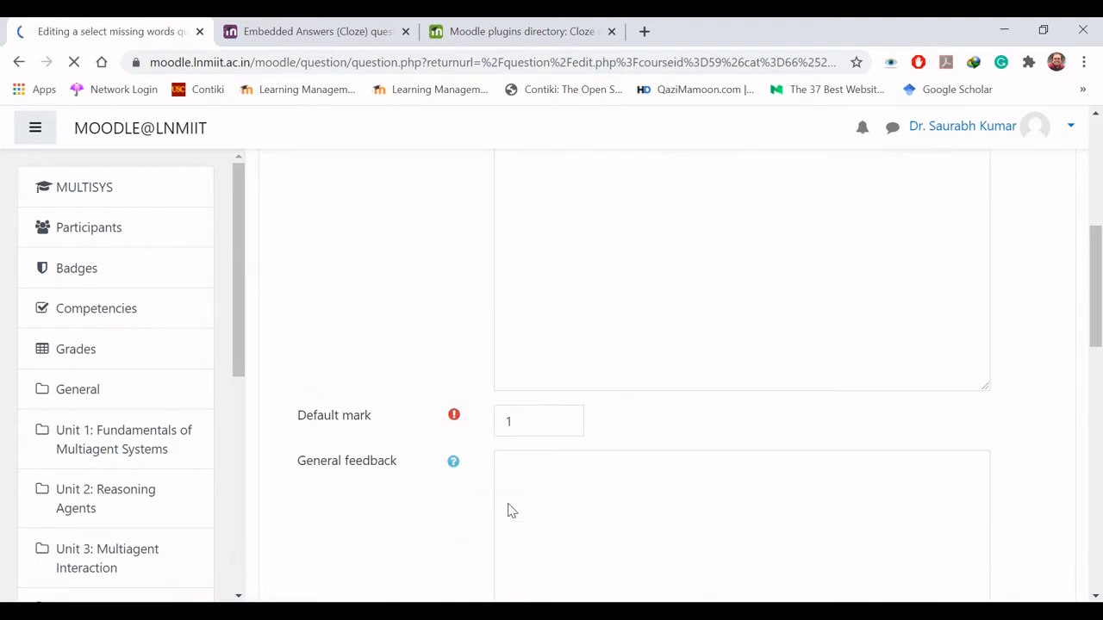
scroll(509, 510, down, 1)
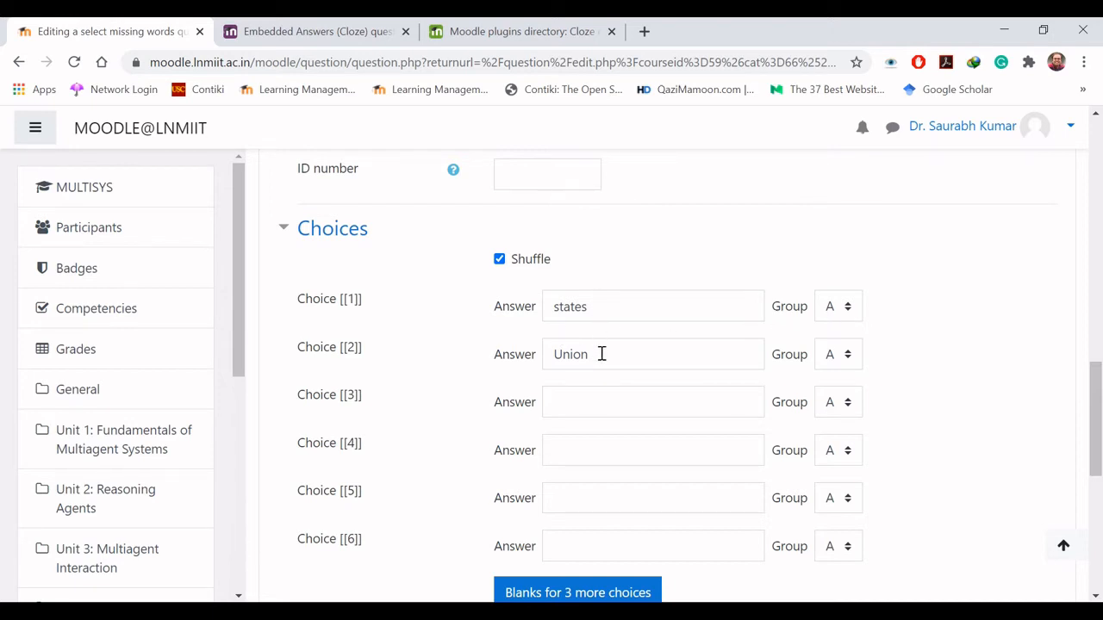
click(598, 402)
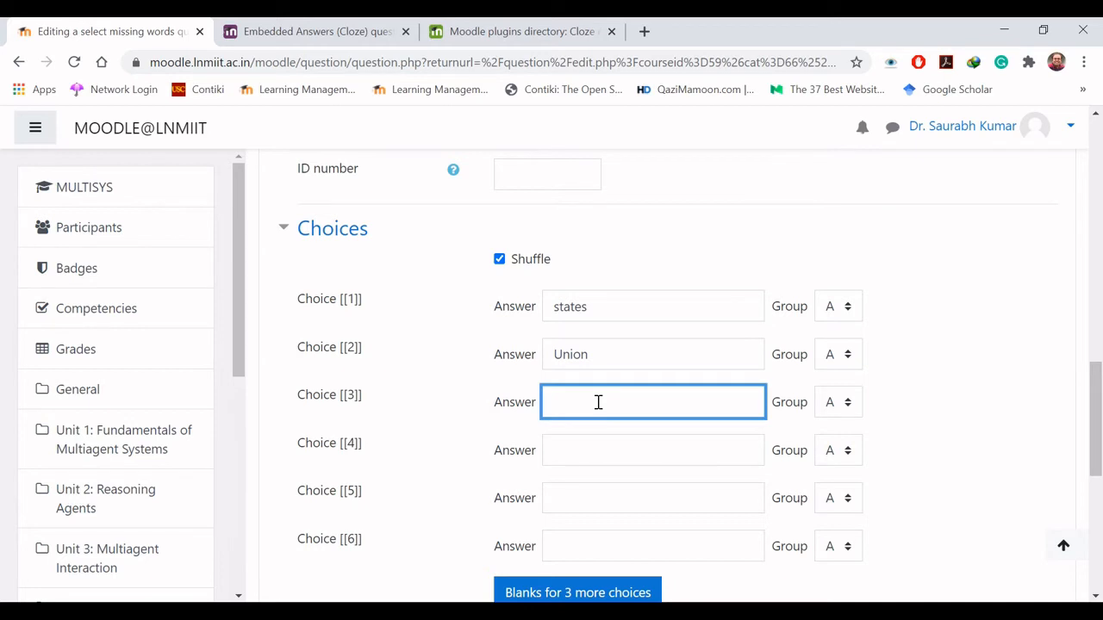
text(state)
click(599, 444)
text(unio)
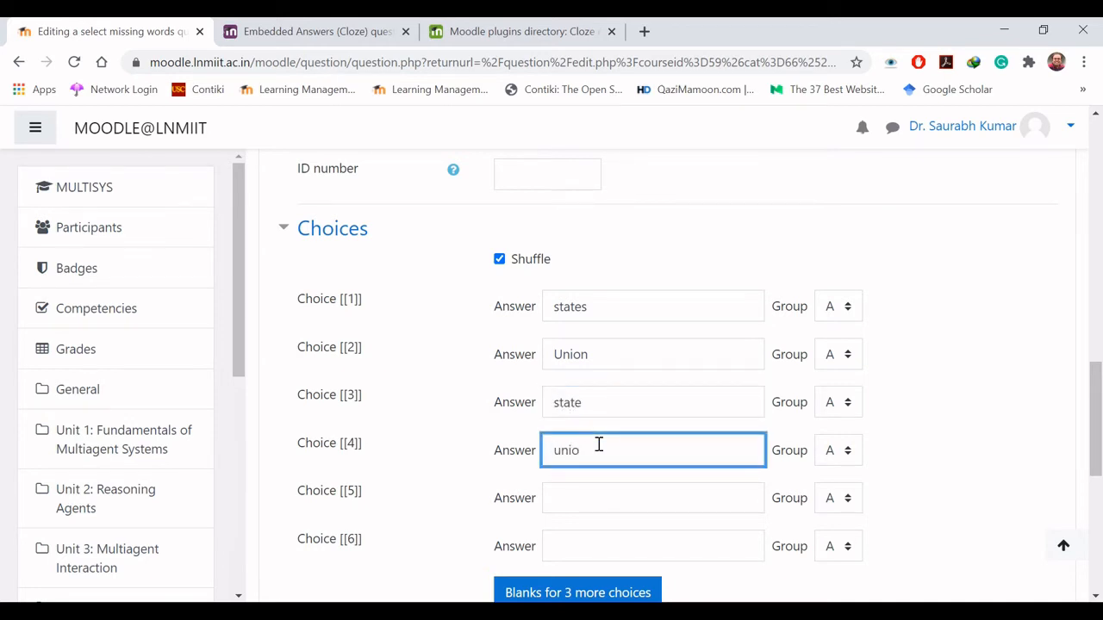
text(ns)
- Assign Choice [[2]] and Choice [[4]] to group B and save the question
click(849, 357)
click(838, 41)
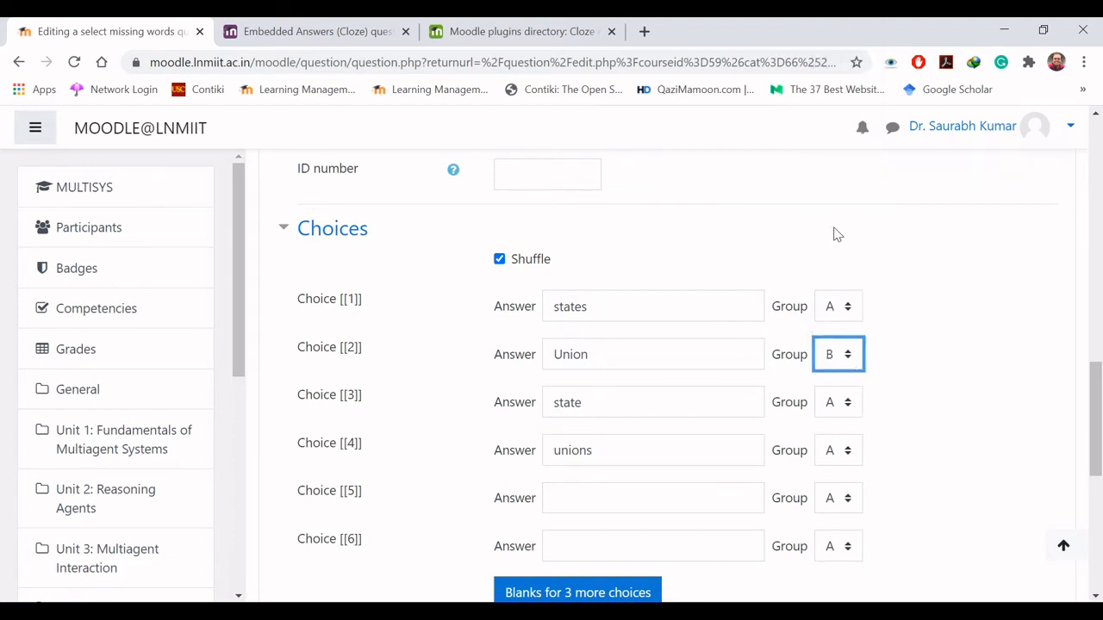
click(845, 457)
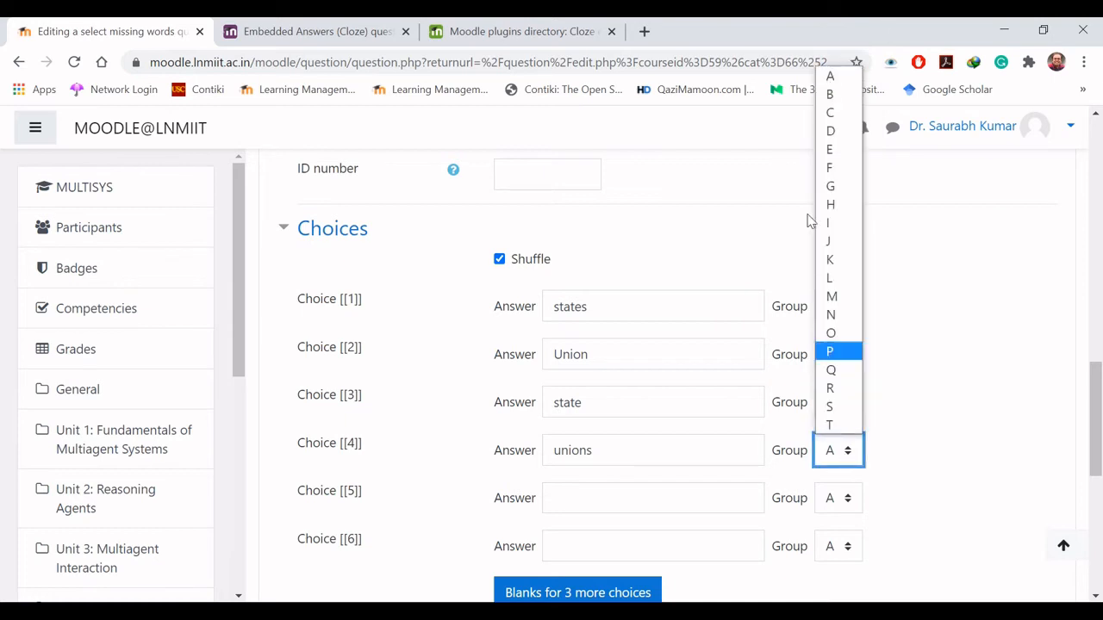
click(834, 95)
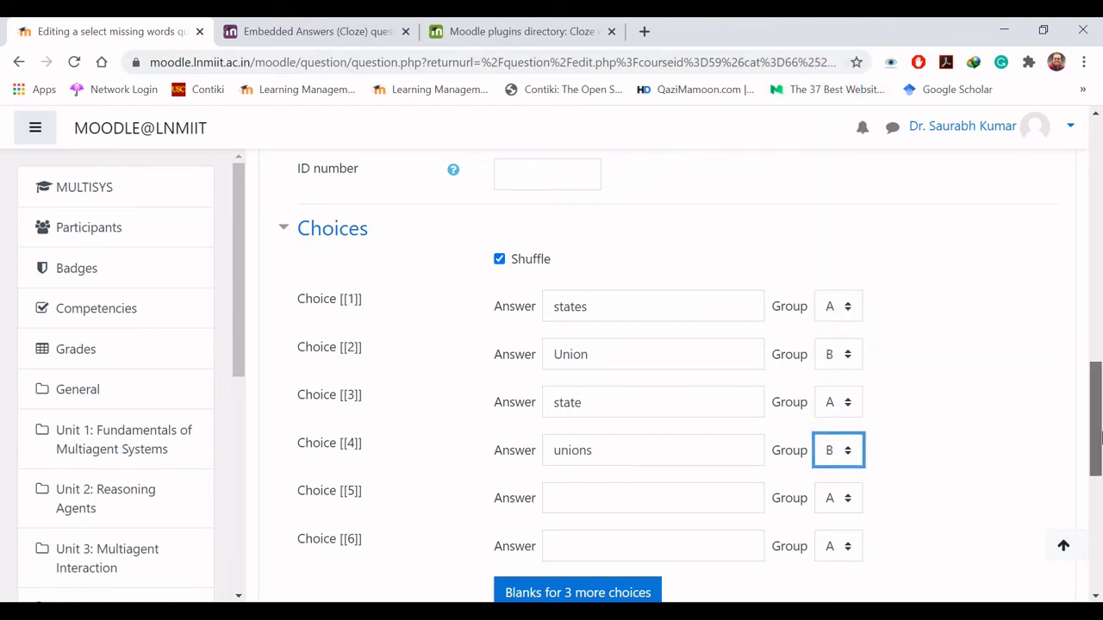
drag(1099, 440, 1098, 556)
click(560, 384)
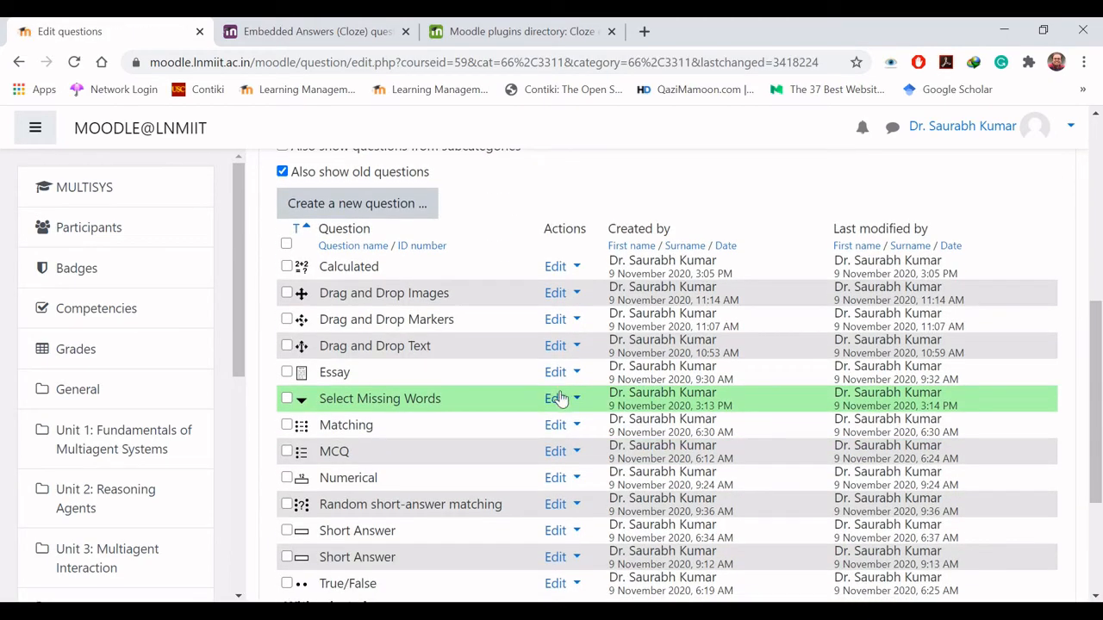
- Preview the edited Select Missing Words question, submitting "states" and "Union" for its two blanks, and close the preview
click(559, 398)
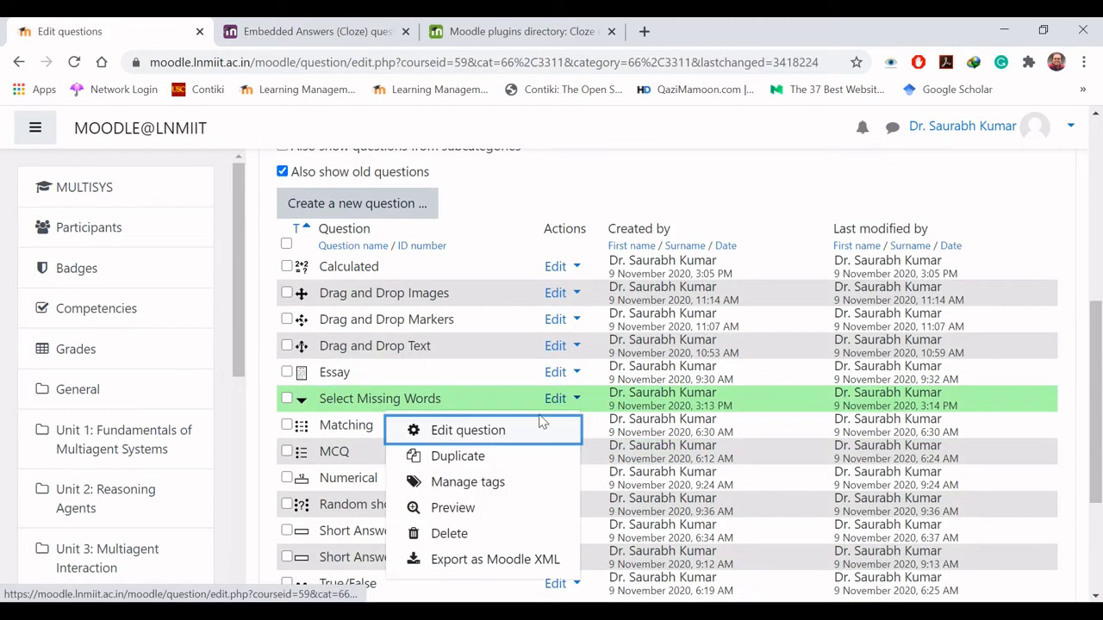
click(477, 508)
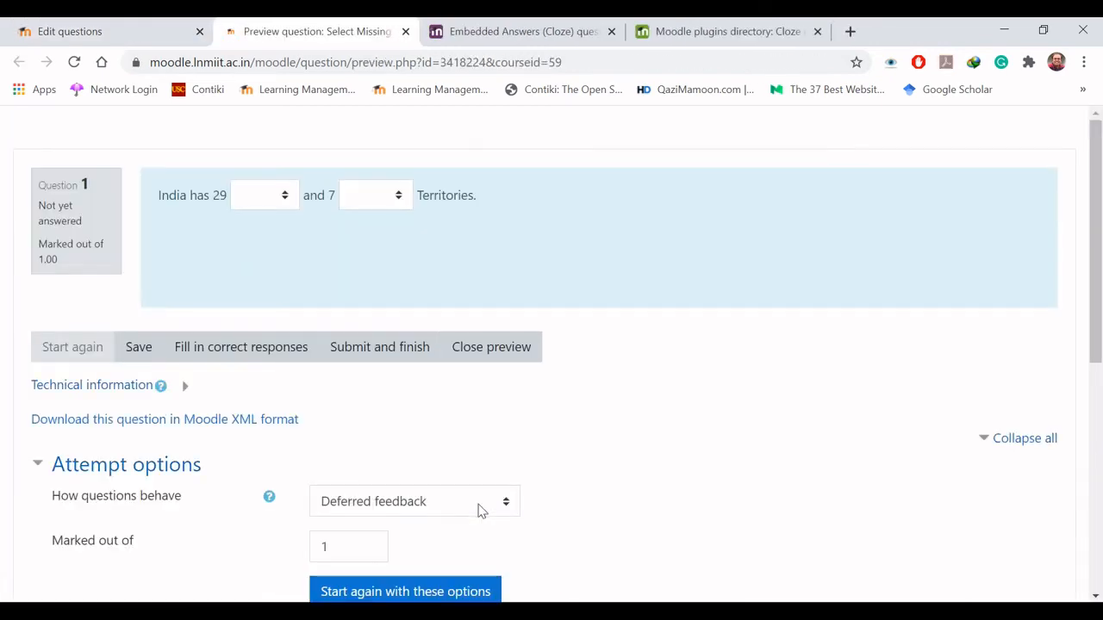
click(284, 207)
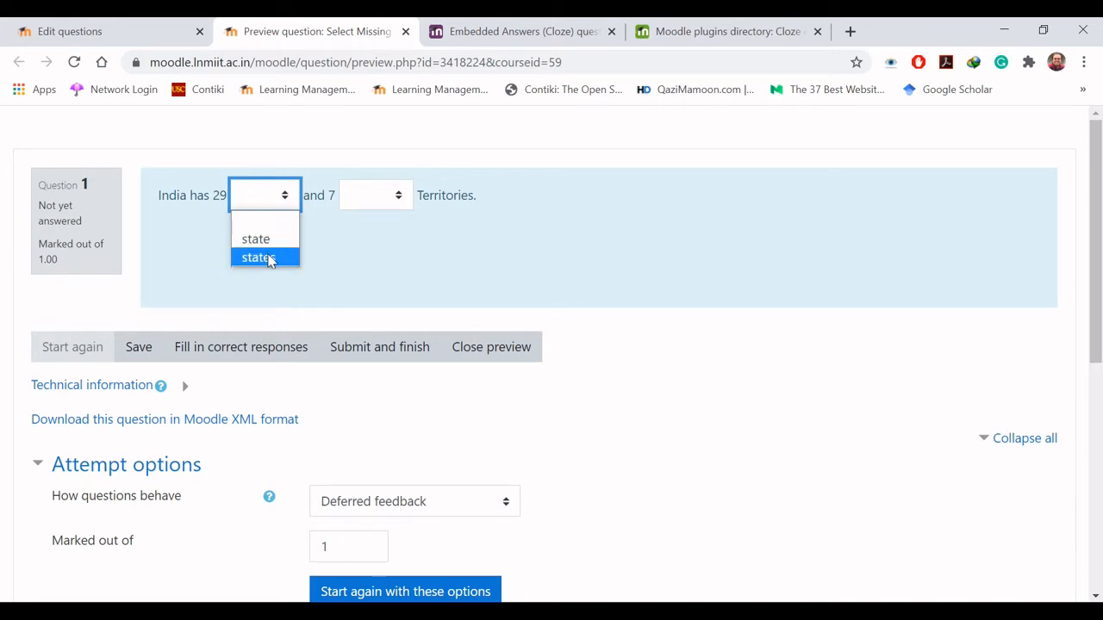
click(270, 261)
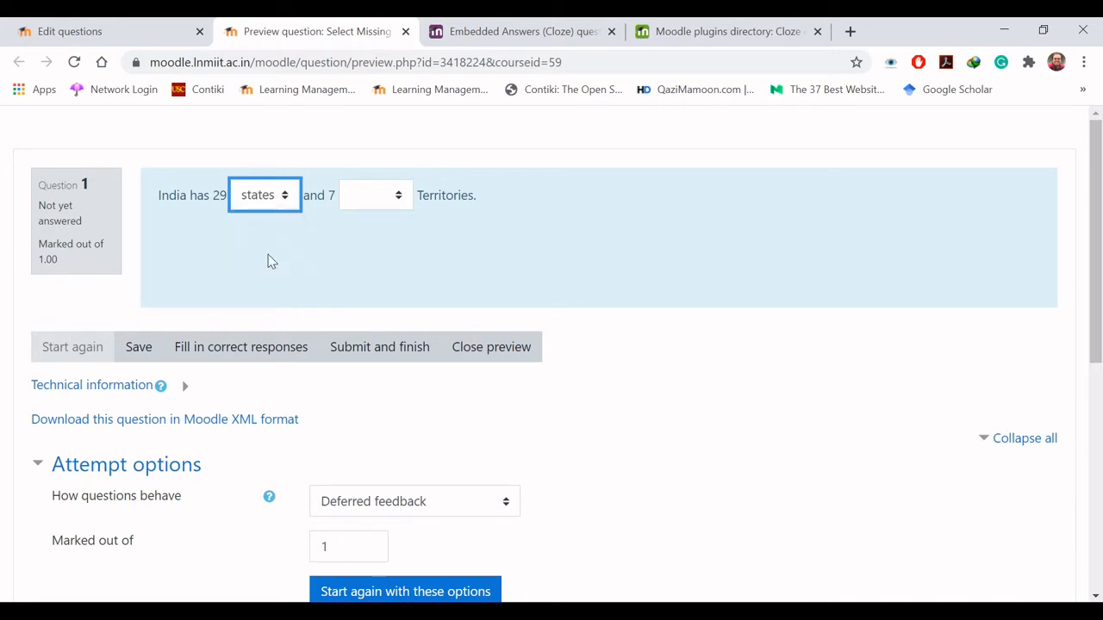
click(398, 196)
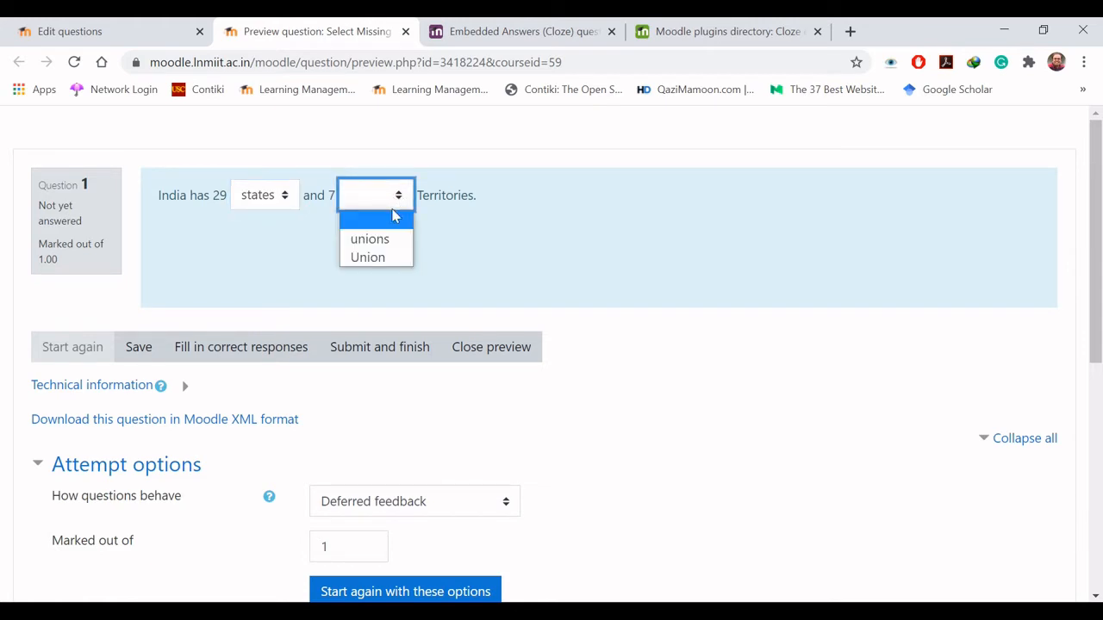
click(385, 259)
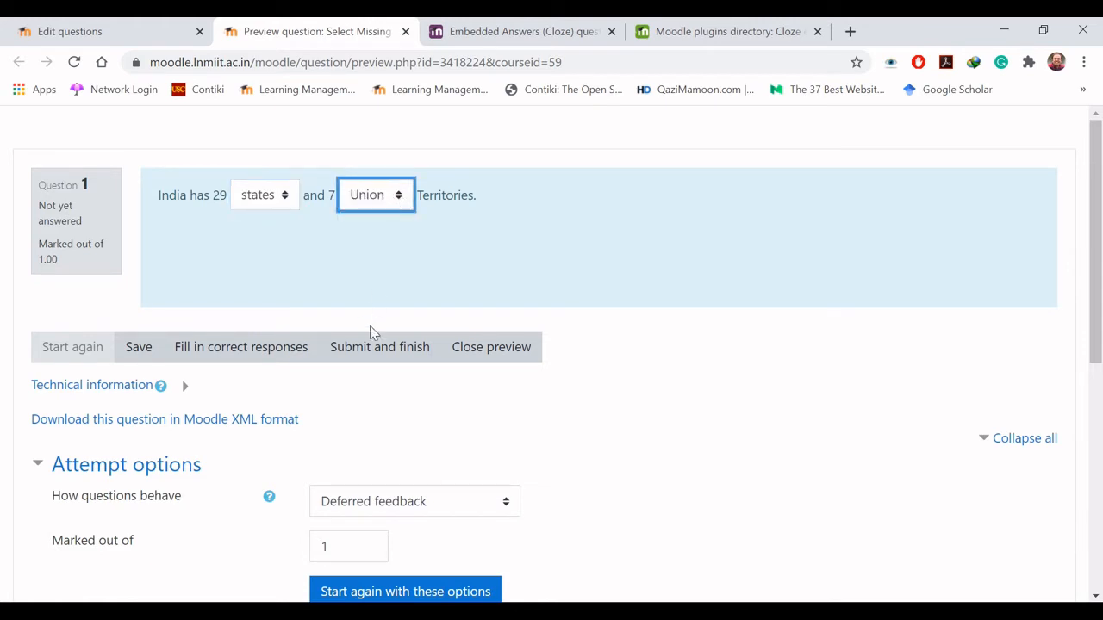
click(382, 362)
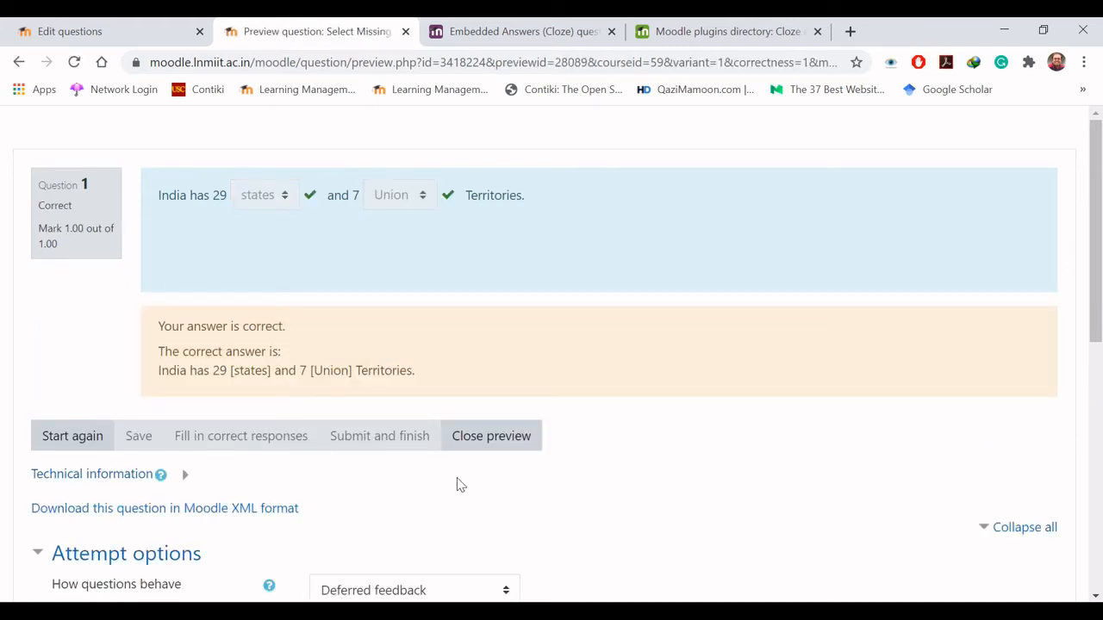
click(510, 447)
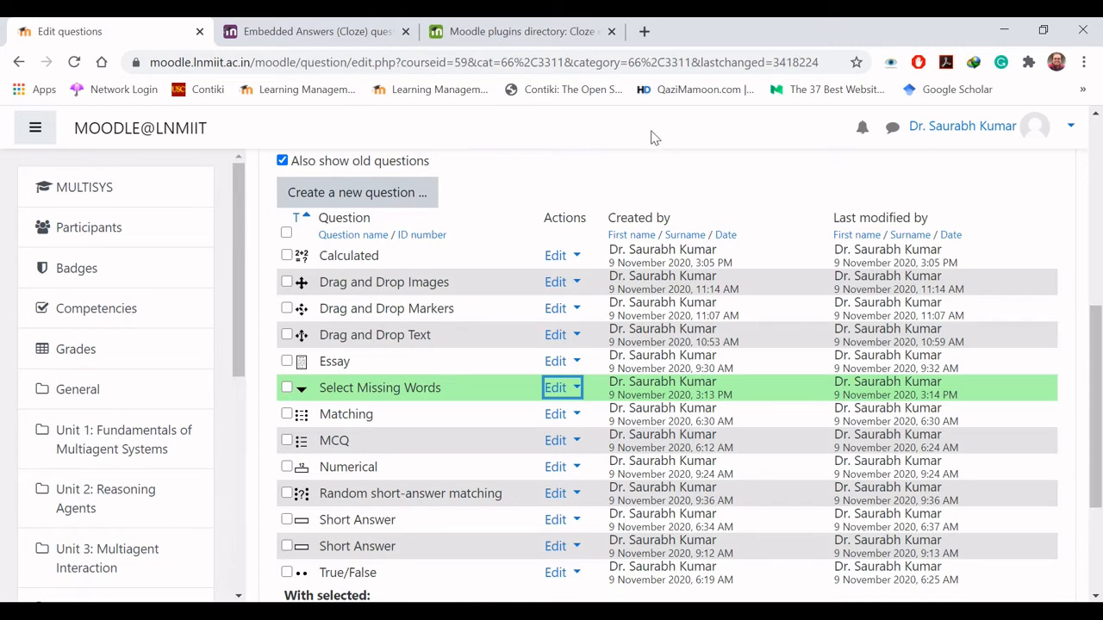
- Start a new question in the question bank and choose the Embedded answers (Cloze) type
click(360, 194)
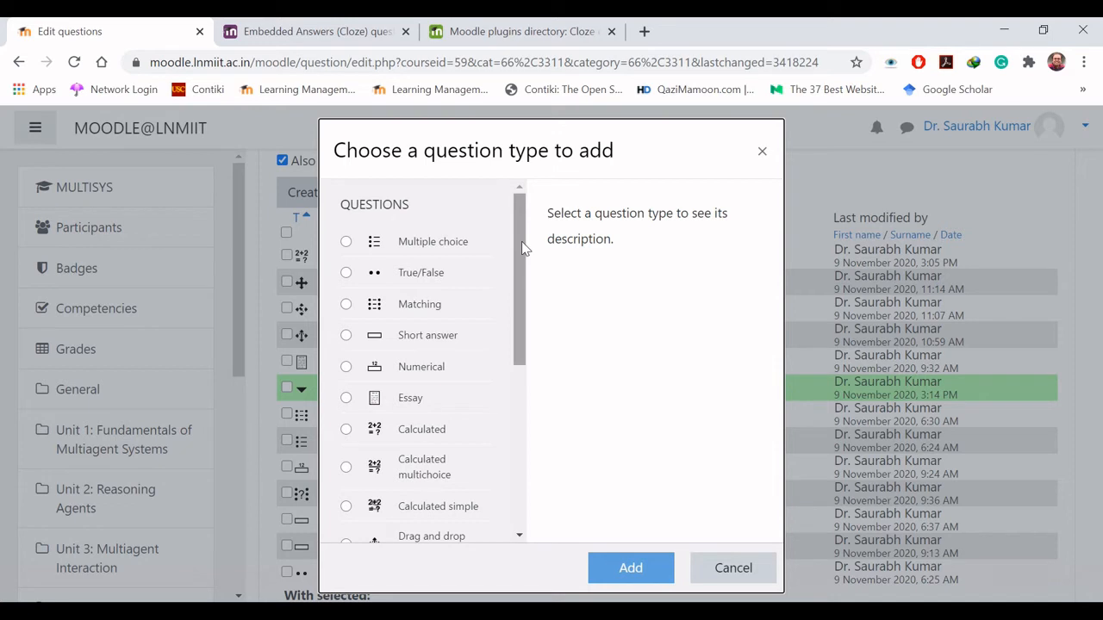
drag(521, 241, 520, 422)
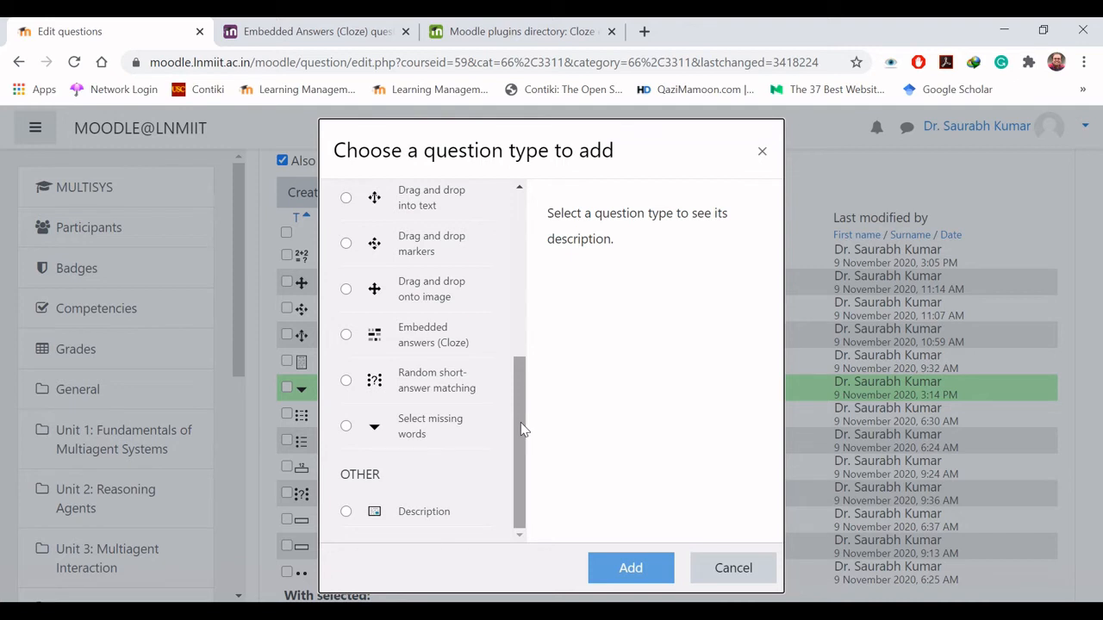
click(345, 336)
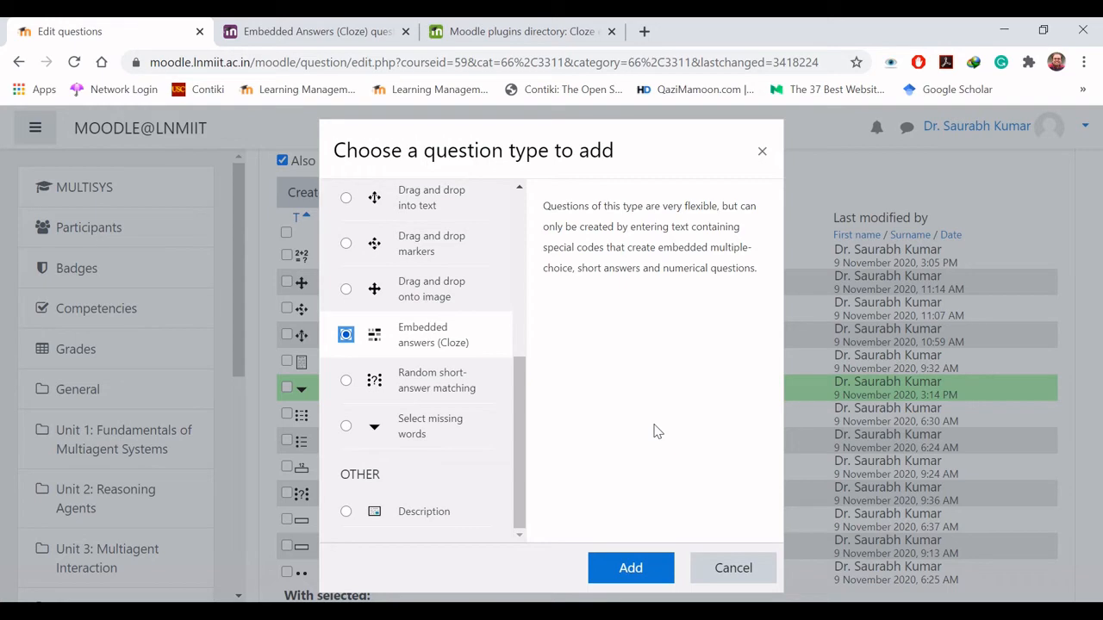
- Switch to the MoodleDocs page on the Embedded Answers (Cloze) question type and read through it to the Format section
click(324, 29)
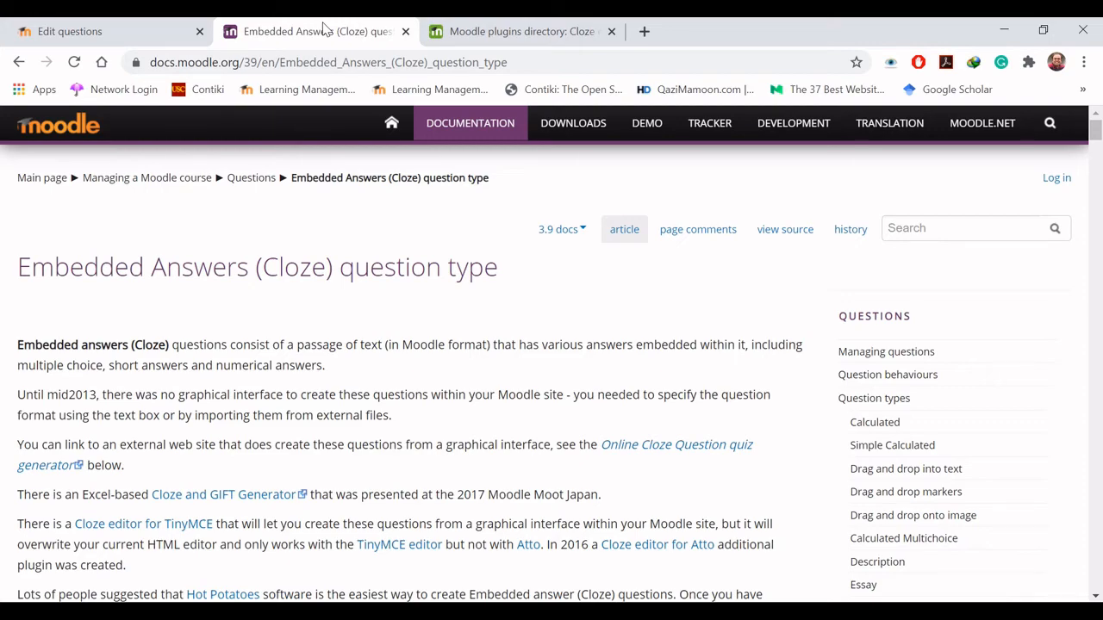
key(Down)
key(Down)
key(Down)
key(Down)
key(Down)
key(Down)
key(Down)
key(Down)
key(Down)
key(Down)
key(Down)
key(Down)
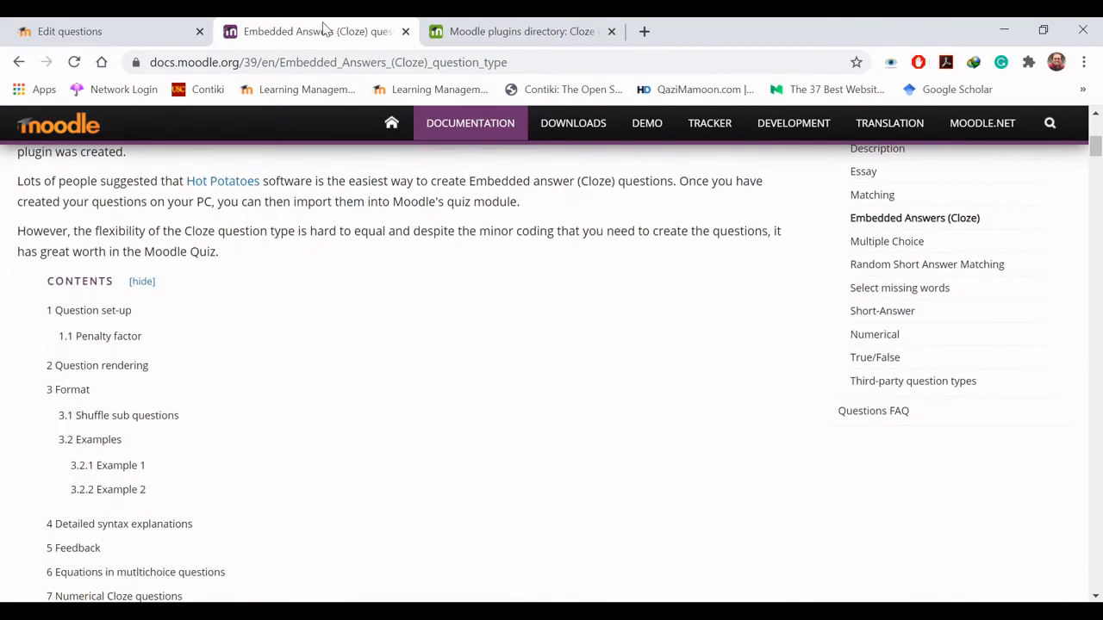
key(Down)
key(Down)
key(Down)
key(Down)
key(Down)
key(Down)
key(Down)
key(Down)
key(Down)
key(Down)
key(Down)
key(Down)
key(Down)
key(Down)
key(Down)
key(Down)
key(Down)
key(Down)
key(Down)
key(Down)
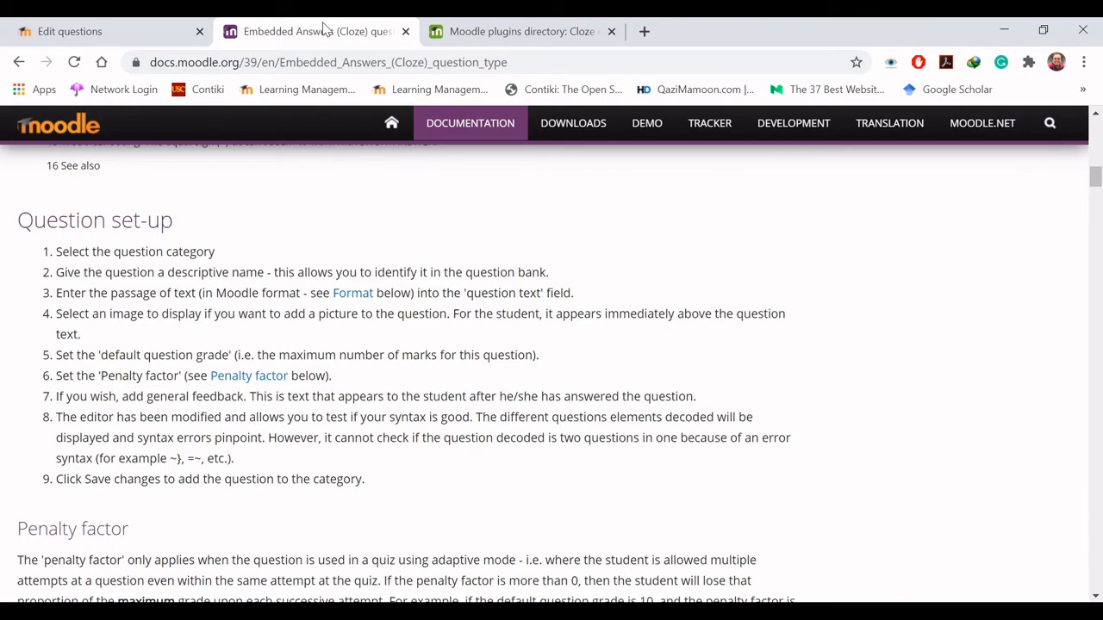
key(Down)
key(Down)
key(Down)
key(Down)
key(Down)
key(Down)
key(Down)
key(Down)
key(Down)
key(Down)
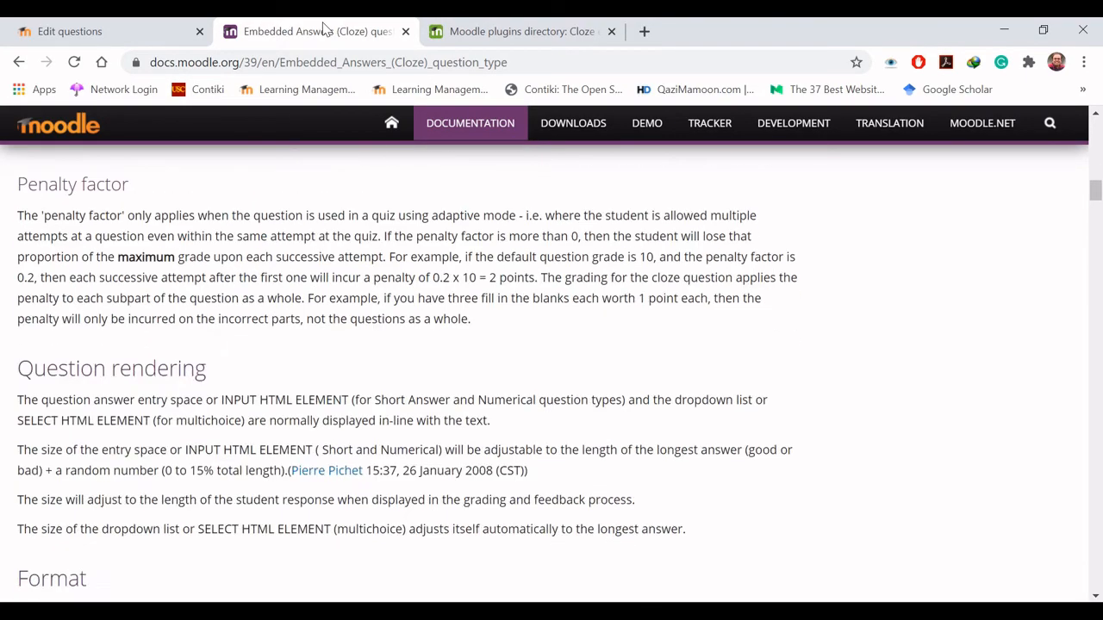
key(Down)
key(Down)
key(Down)
key(Down)
key(Down)
key(Down)
key(Down)
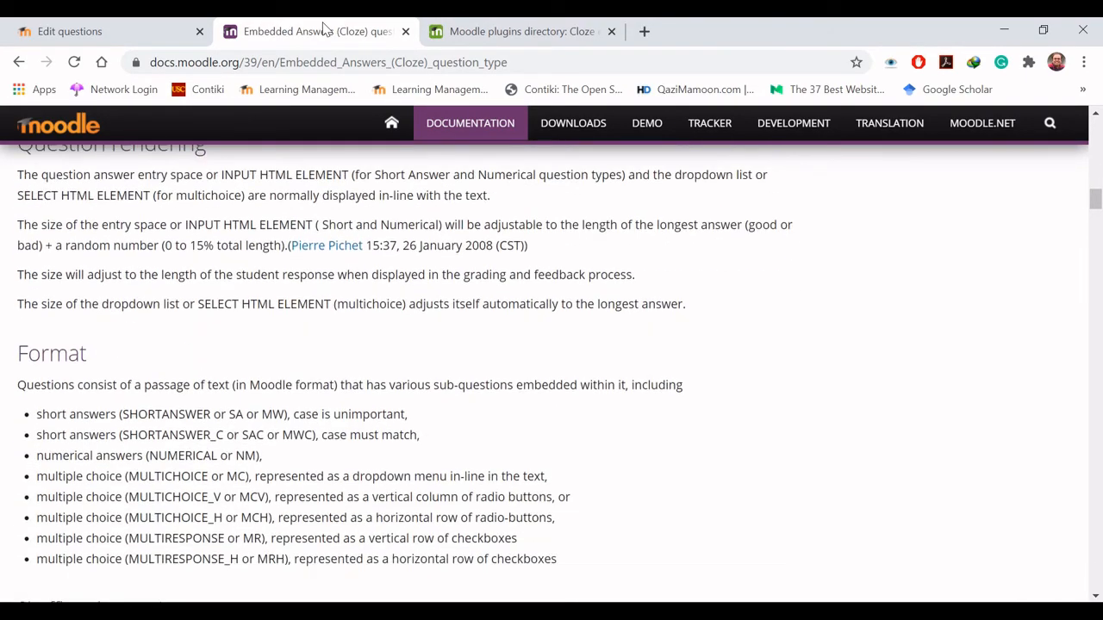
key(Down)
key(Down)
key(Down)
key(Down)
key(Down)
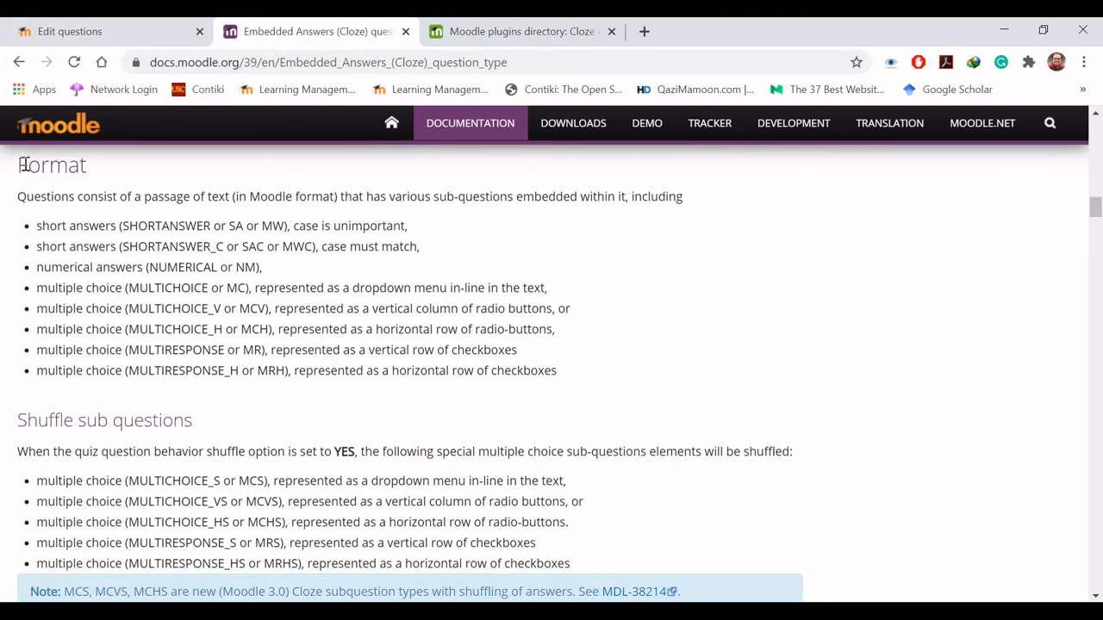
- Examine the Cloze sub-question types in the Format section and the code examples with their rendered results
drag(26, 165, 94, 178)
click(115, 177)
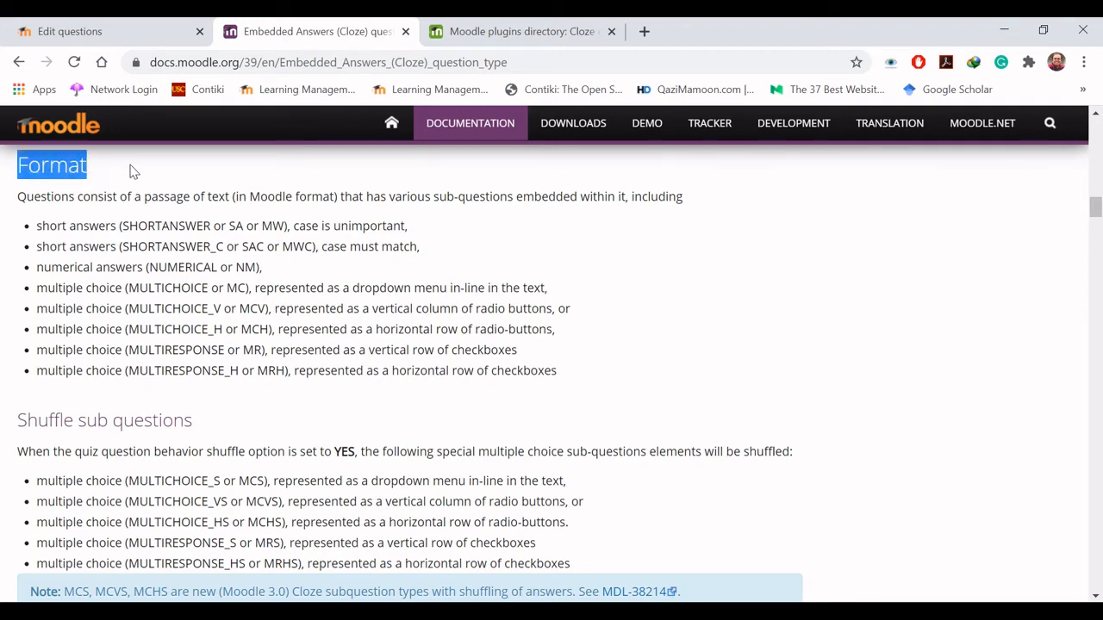
click(131, 171)
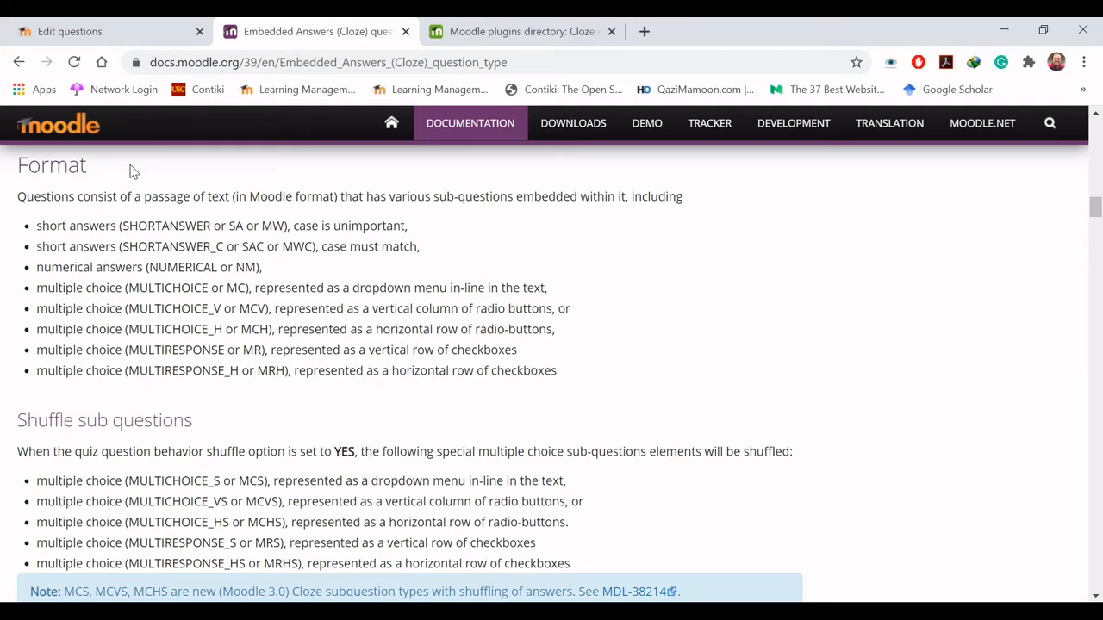
scroll(133, 171, up, 1)
scroll(134, 171, down, 1)
scroll(89, 371, down, 3)
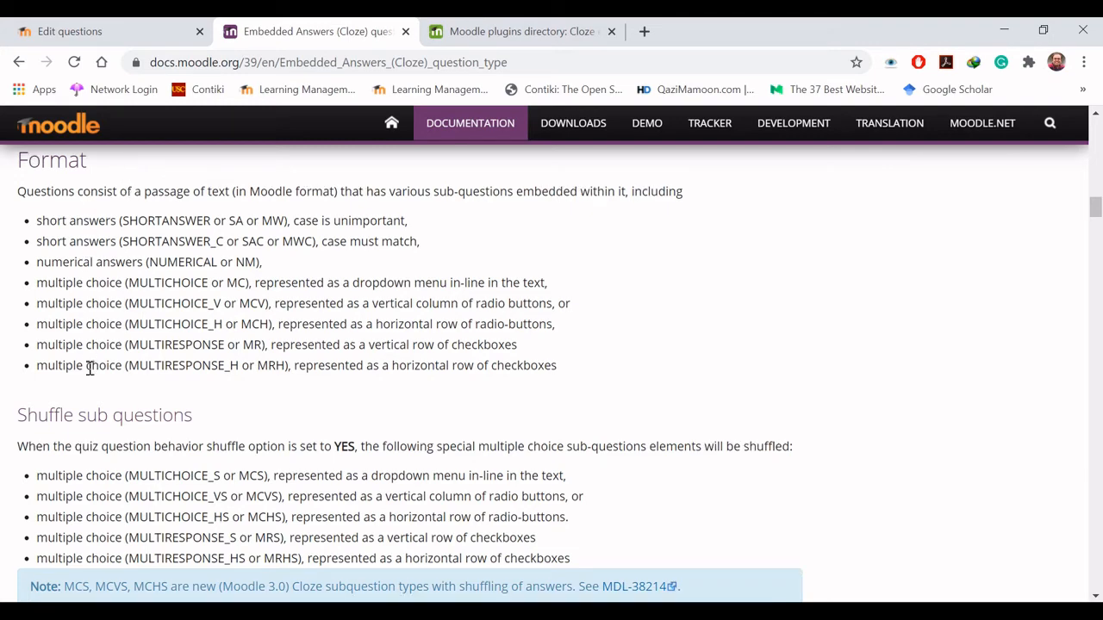
scroll(88, 375, down, 10)
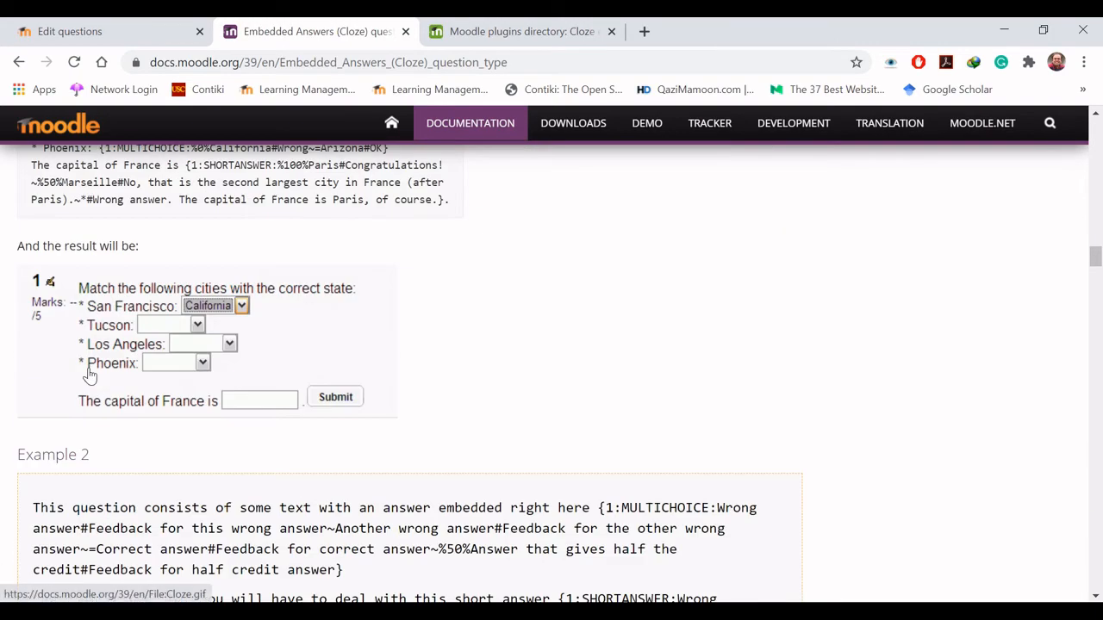
scroll(89, 375, down, 10)
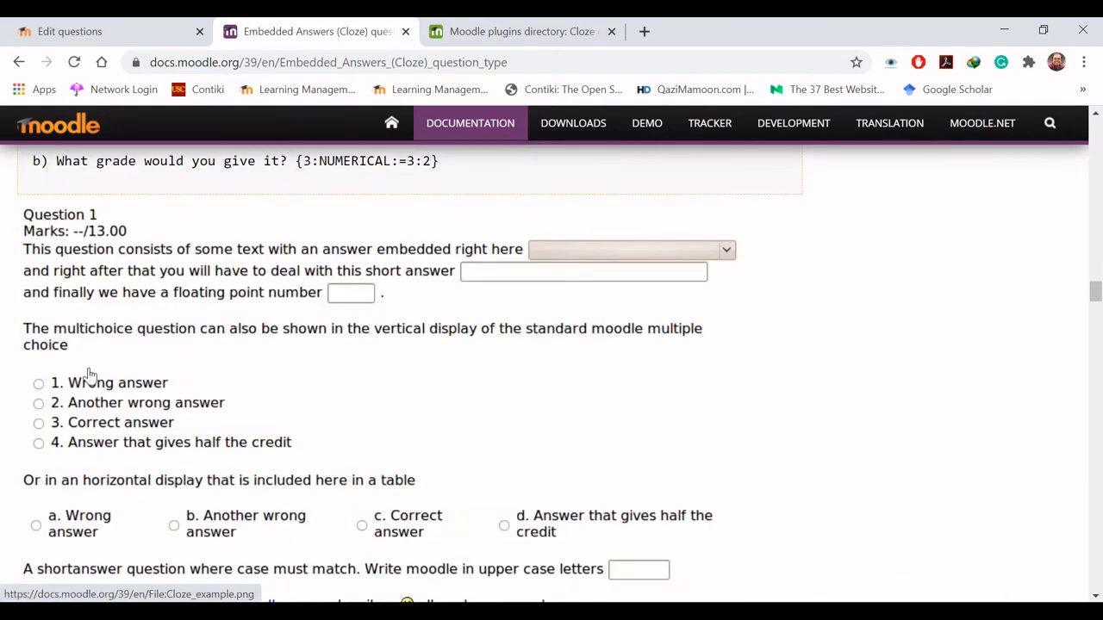
- Return from the MoodleDocs page to the question bank and add the selected Embedded answers (Cloze) question
scroll(89, 372, up, 20)
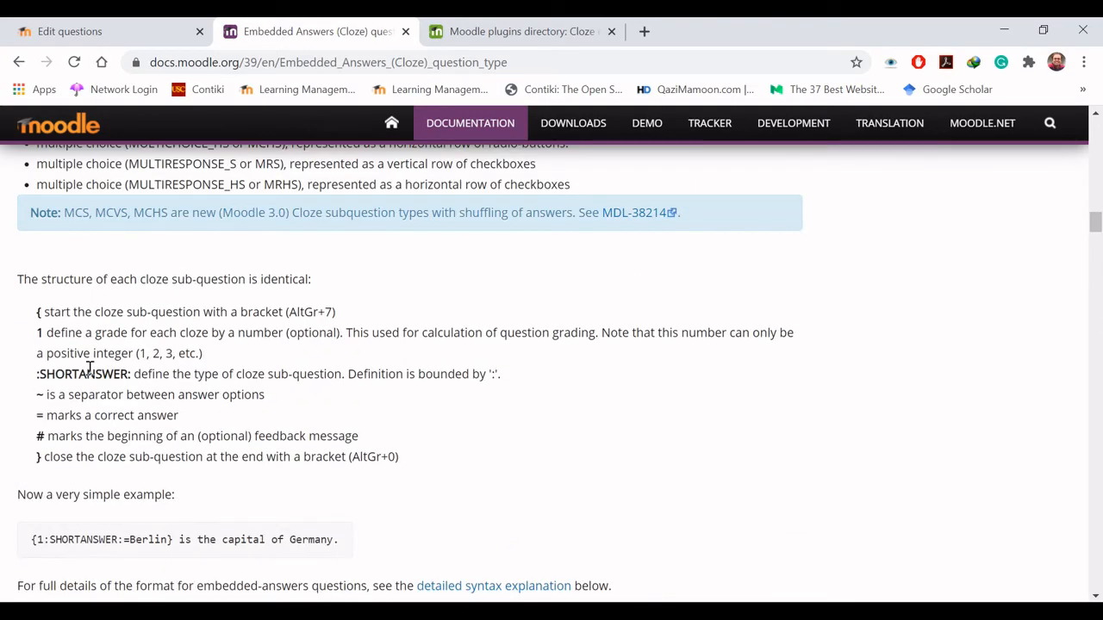
scroll(89, 368, up, 3)
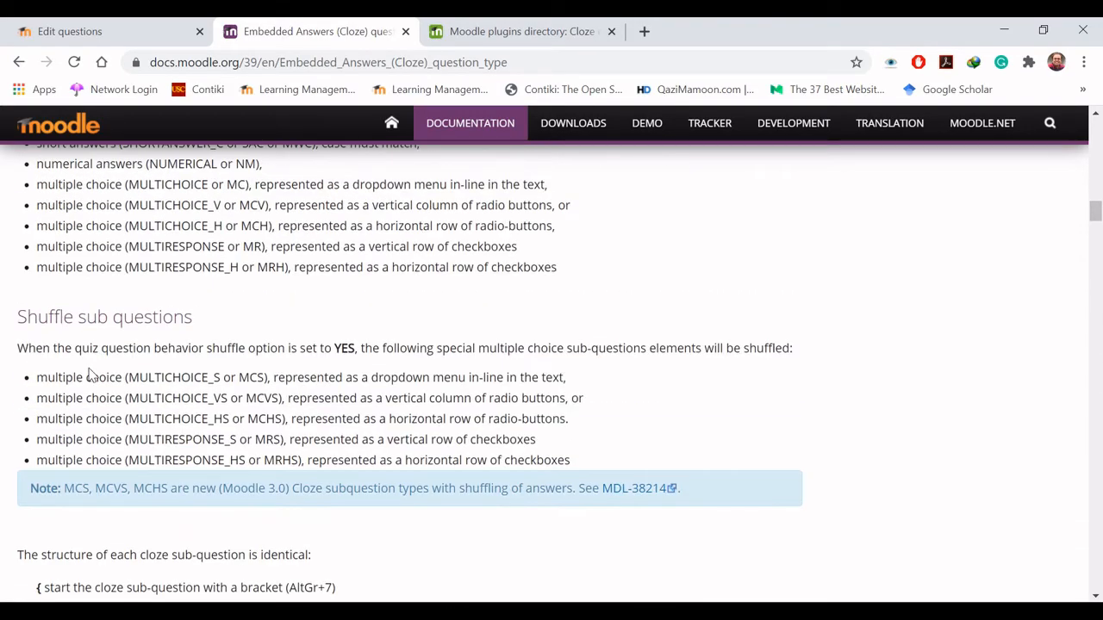
scroll(90, 377, up, 2)
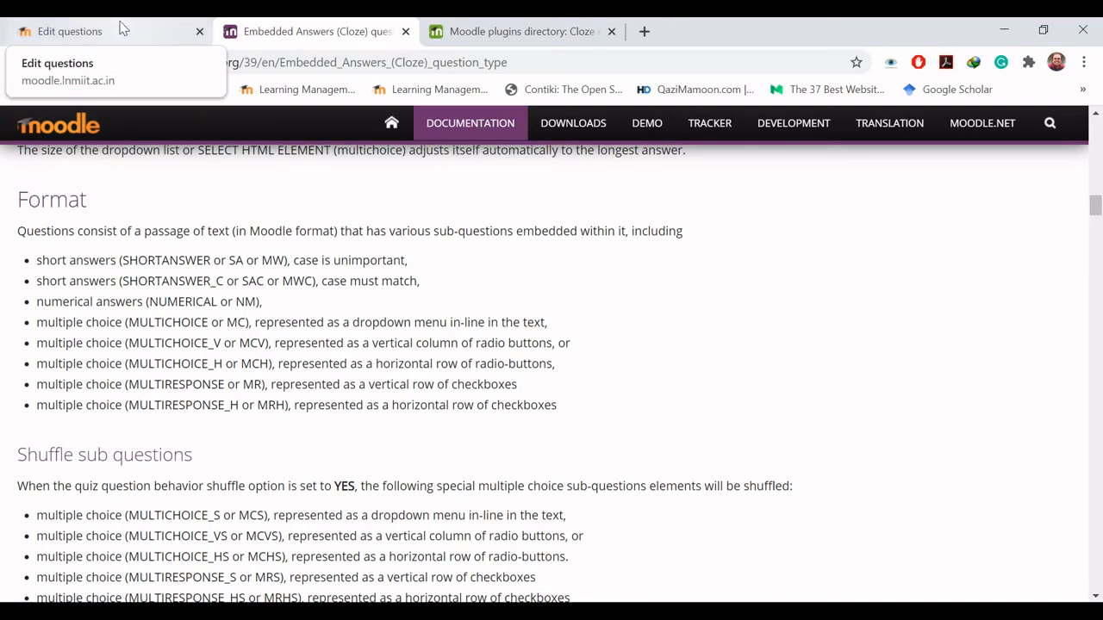
click(121, 29)
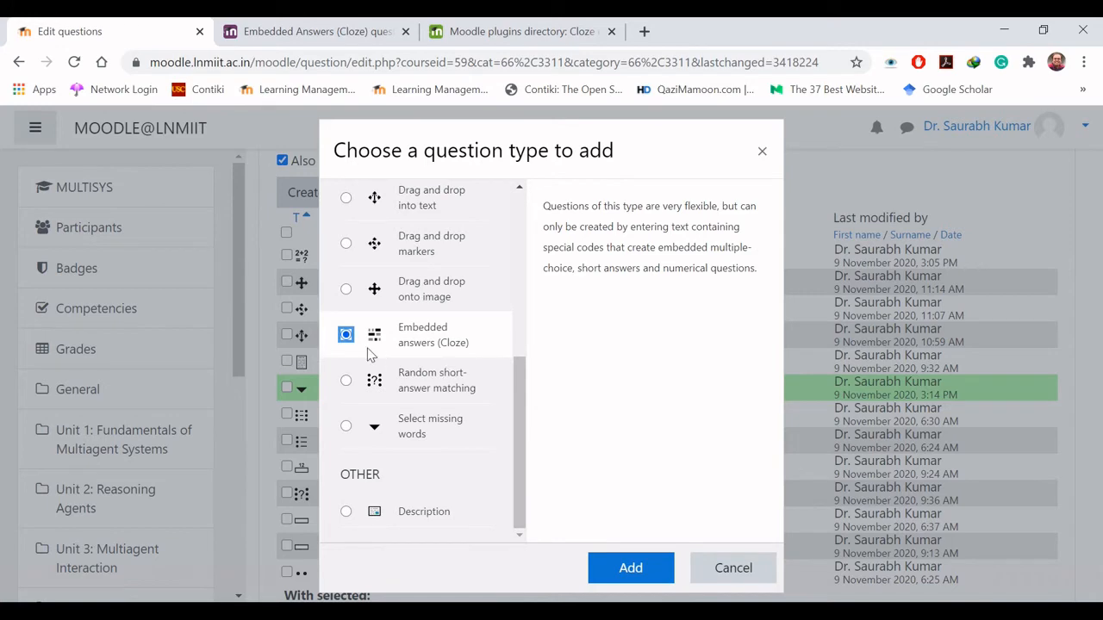
click(630, 578)
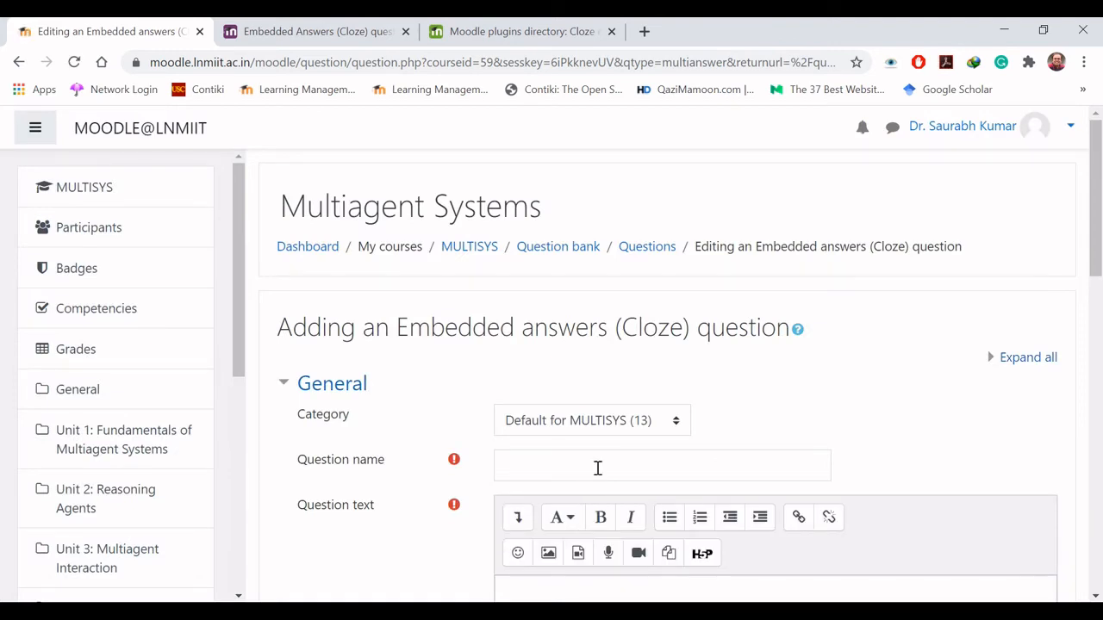
- Name the new Cloze question "Embedded Questions"
click(598, 468)
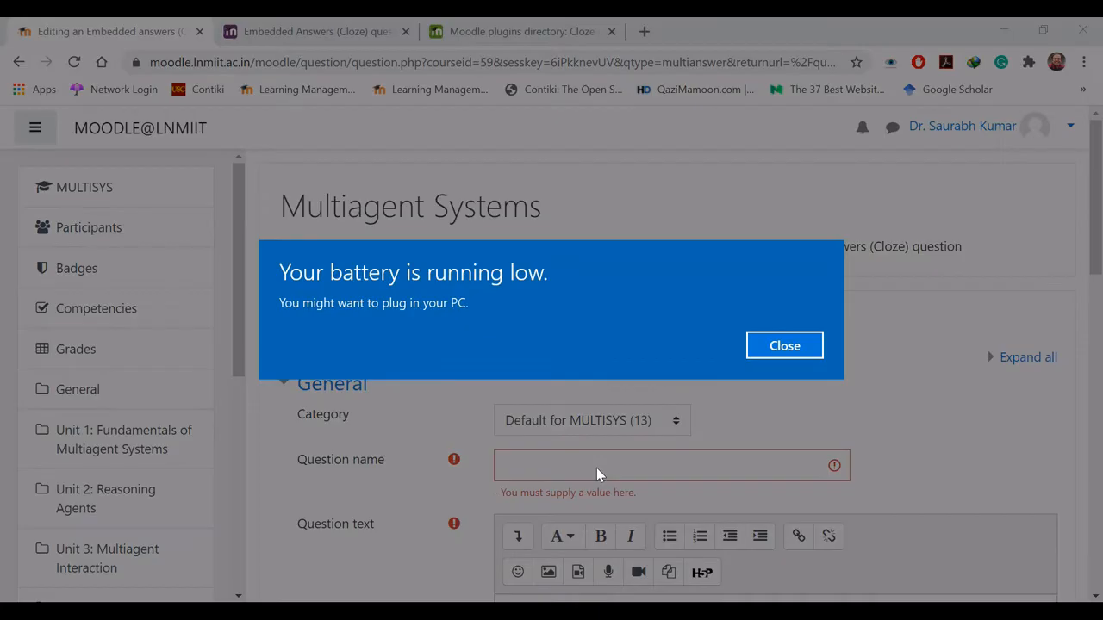
click(596, 468)
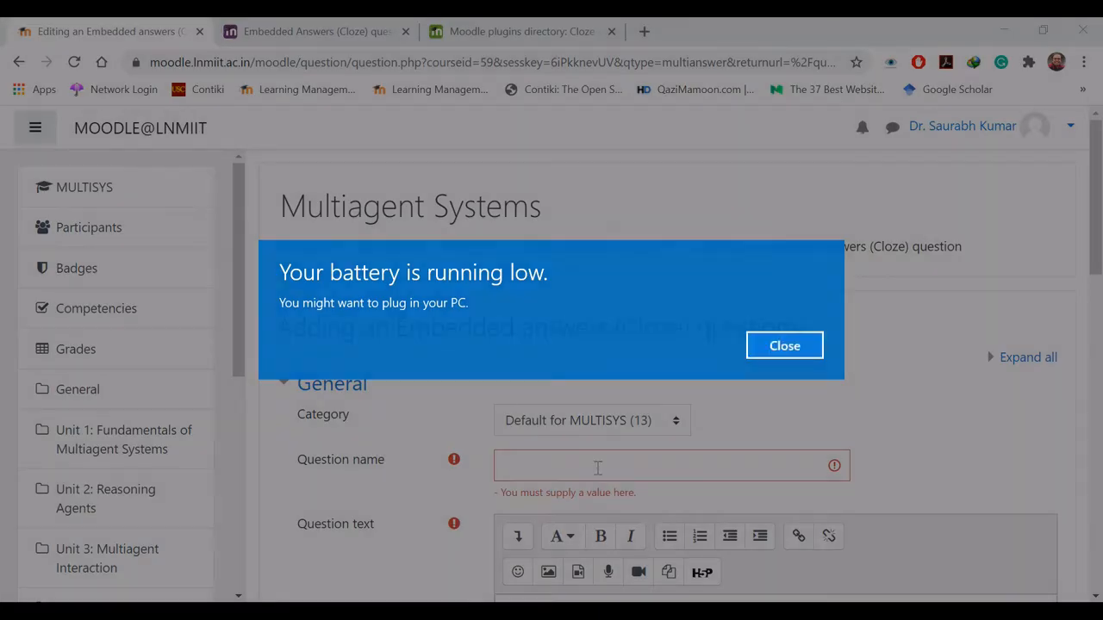
text(Embed)
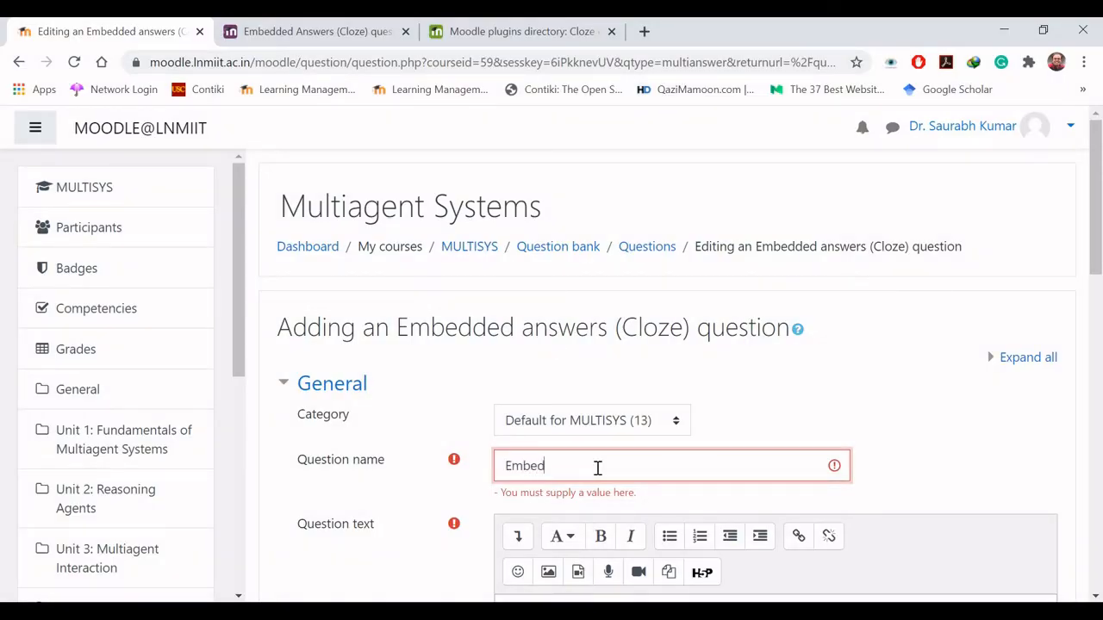
text(ded Questions)
- Enter the question text "The solar system has planets.", leaving a gap before "planets" for the embedded answer
scroll(1101, 301, down, 2)
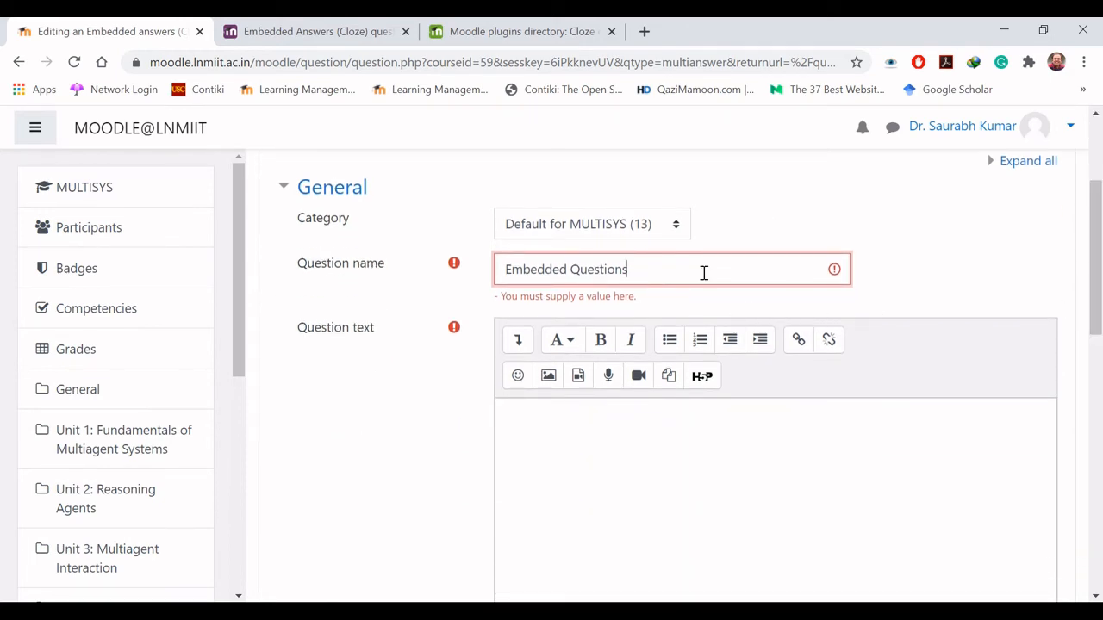
click(605, 415)
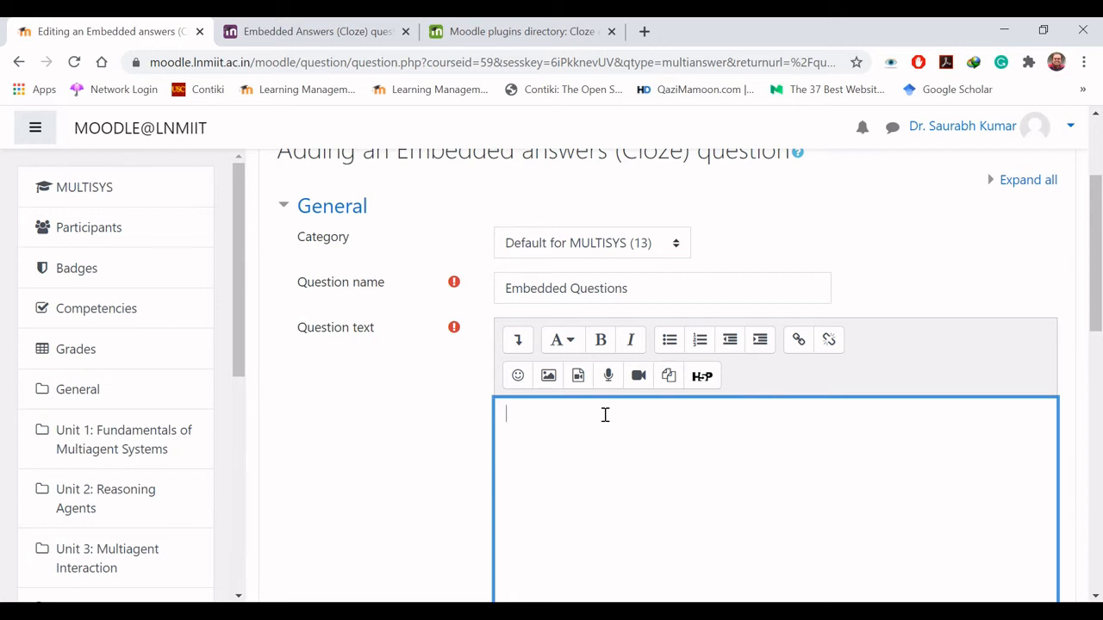
text(The solar ssy)
key(BackSpace)
key(BackSpace)
text(ystem has  )
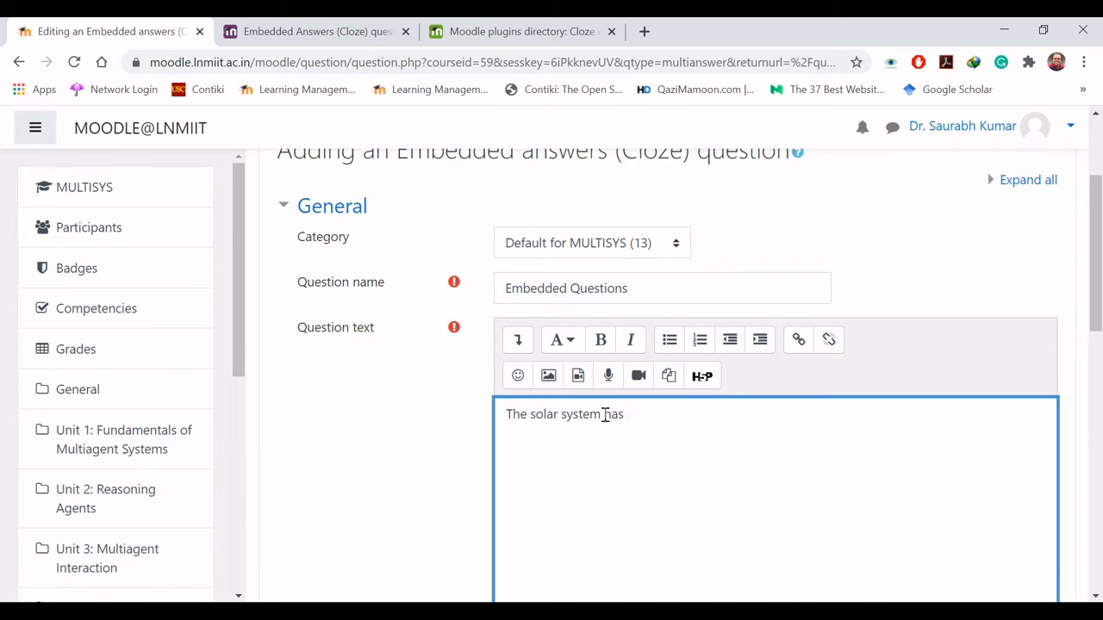
text(planets.)
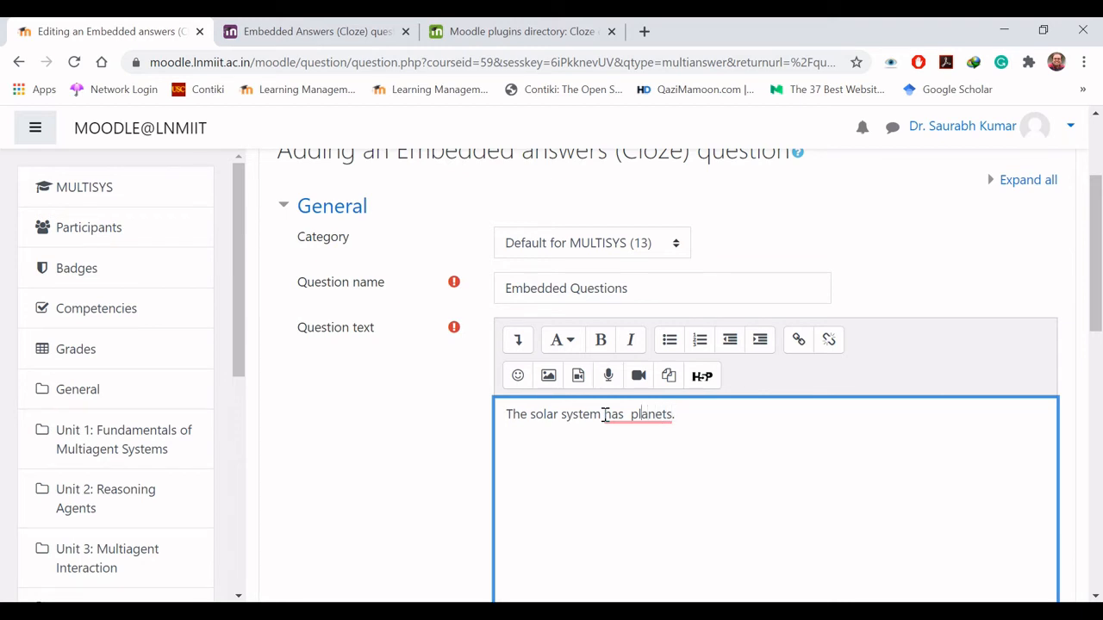
- Look up the code for a dropdown multiple-choice sub-question in the Cloze documentation and insert {1:MC} before "planets" in the question text
key(Left)
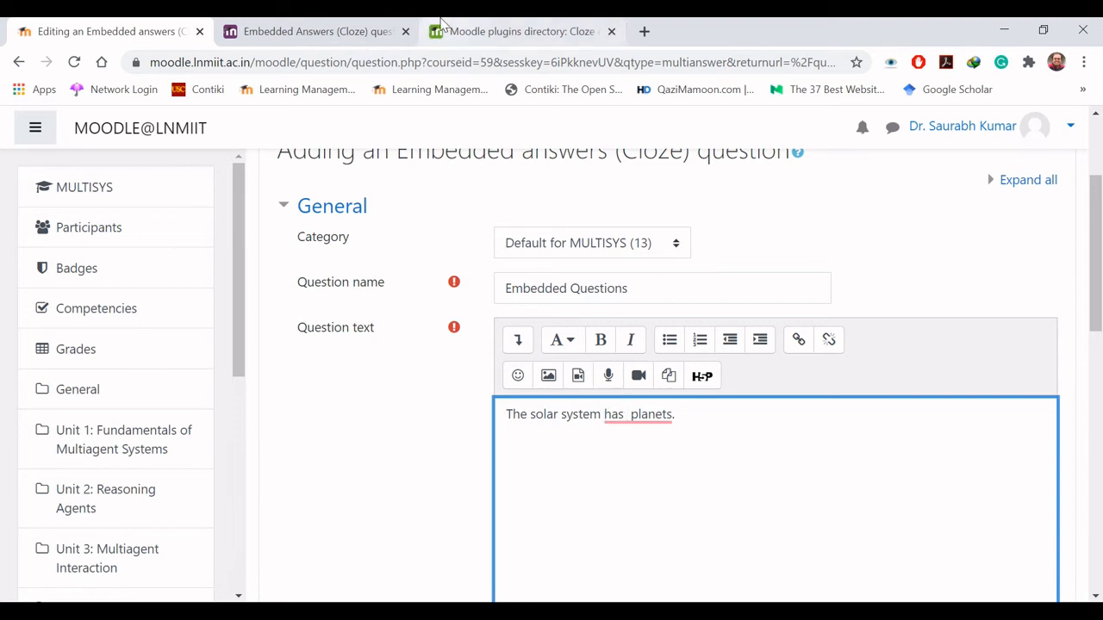
click(348, 29)
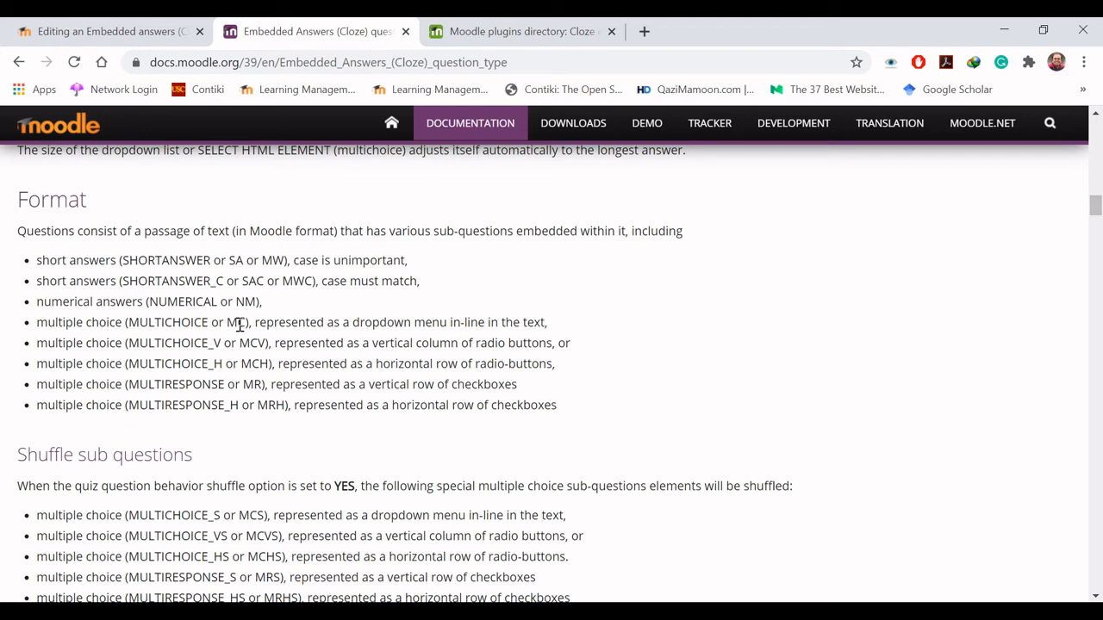
drag(227, 324, 247, 324)
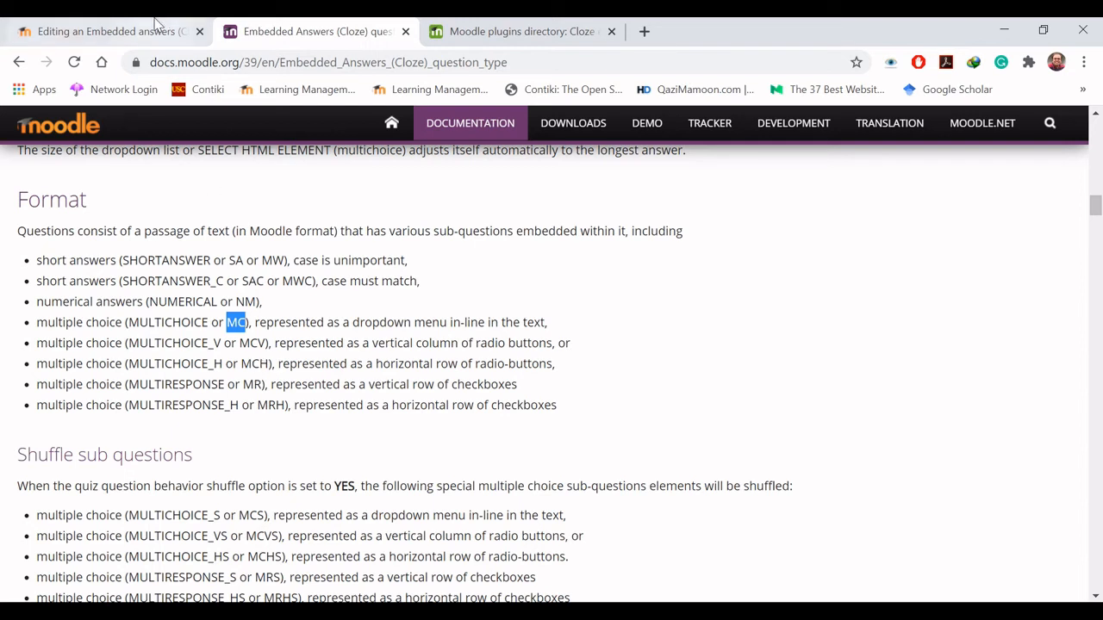
click(120, 25)
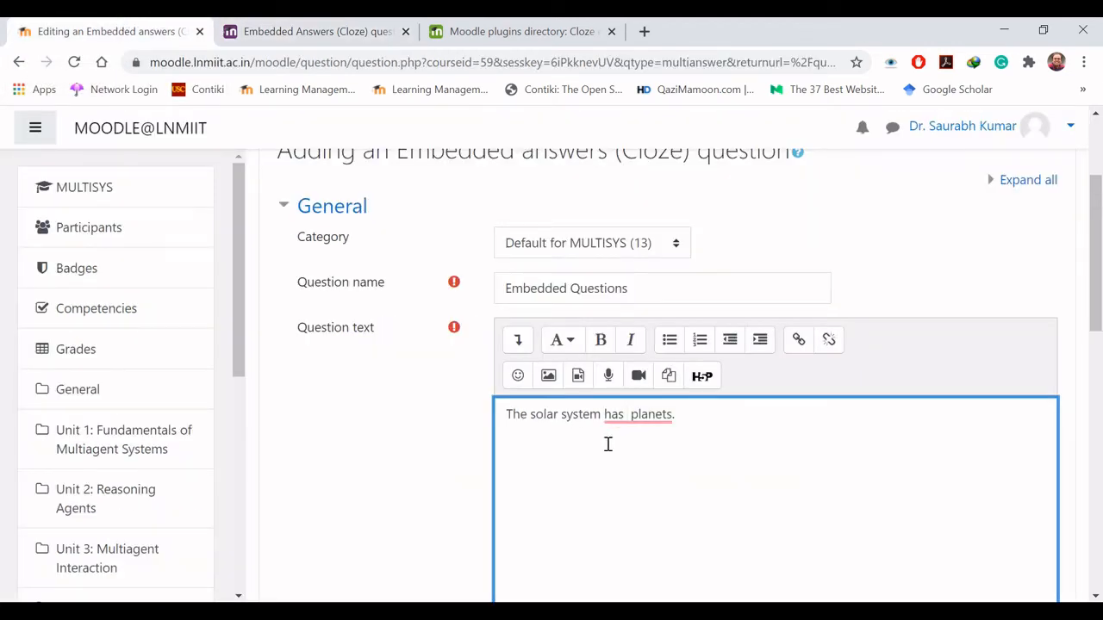
text({})
text(1)
text(:)
text(MC)
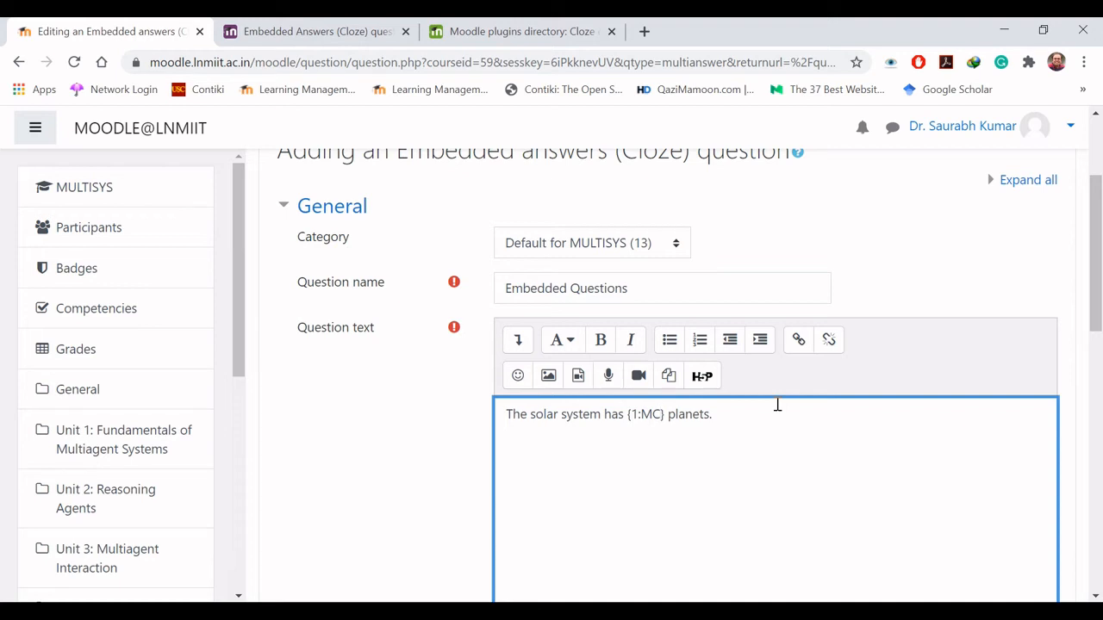
text(:)
- Extend the MC sub-question with the answer options Eight, Nine, Ten and Eleven, separated by tildes
text(Eight)
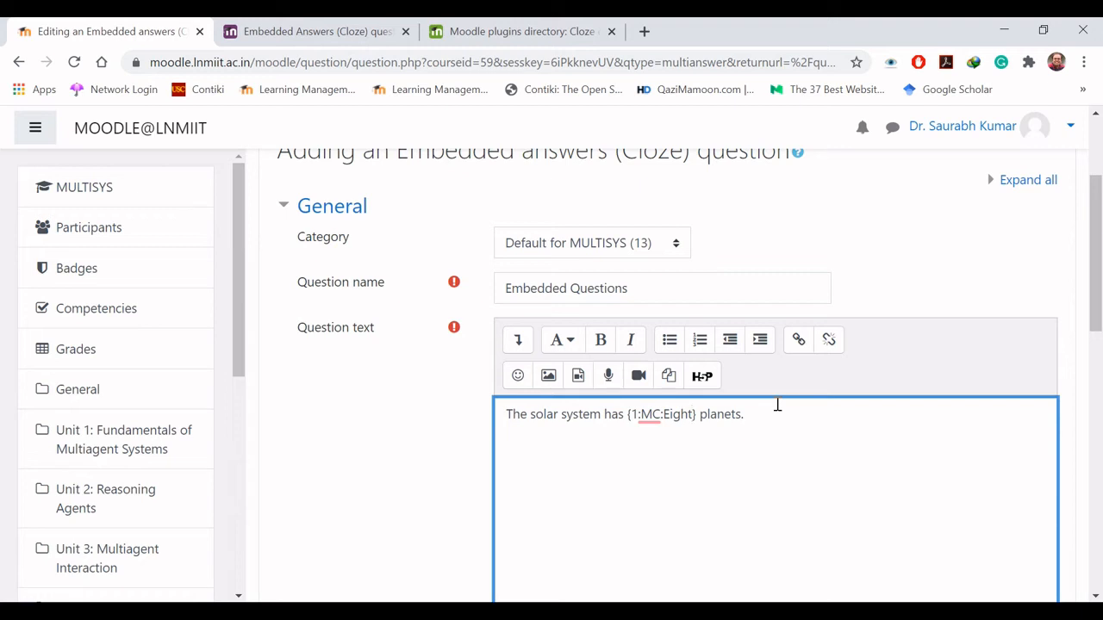
text(~Nine~Ten~Eleven)
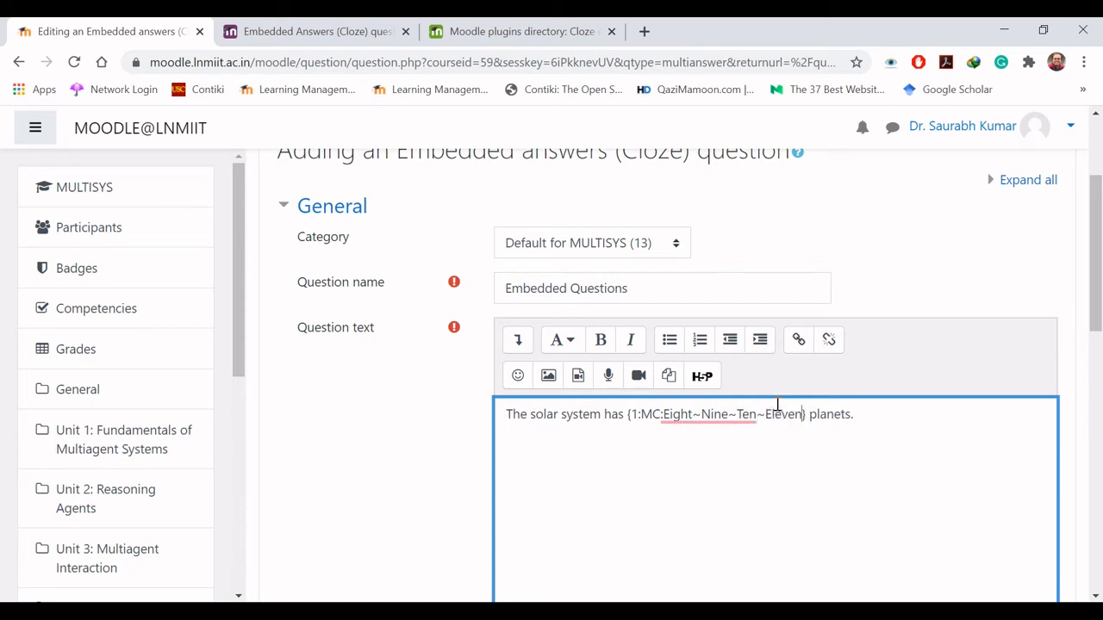
- Give the answer Eight full credit by inserting %100% directly before it
key(Left)
key(Left)
key(Left)
key(Left)
key(Left)
key(Left)
key(Left)
key(Left)
key(Left)
key(Left)
key(Left)
key(Left)
key(Left)
key(Left)
key(Left)
key(Left)
key(Right)
key(Right)
key(Right)
key(Right)
key(Right)
key(Right)
key(Right)
key(Right)
key(Right)
key(Right)
key(Right)
key(Right)
key(Right)
key(Right)
key(Right)
key(Right)
key(Right)
key(Right)
key(Right)
key(Right)
key(Right)
key(Right)
key(Right)
key(Right)
key(Right)
key(Right)
key(Right)
key(Right)
key(Right)
key(Left)
key(Left)
key(Left)
key(Left)
key(Left)
key(Left)
key(Left)
key(Left)
key(Left)
key(Left)
key(Left)
key(Left)
key(Left)
key(Left)
key(Left)
text(%)
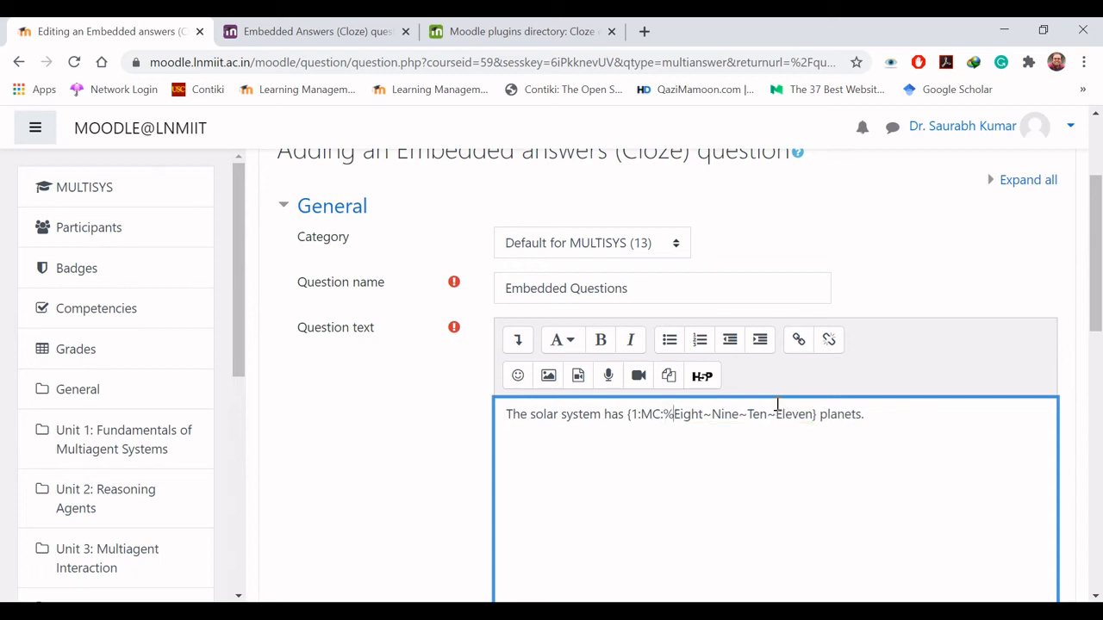
text(100%)
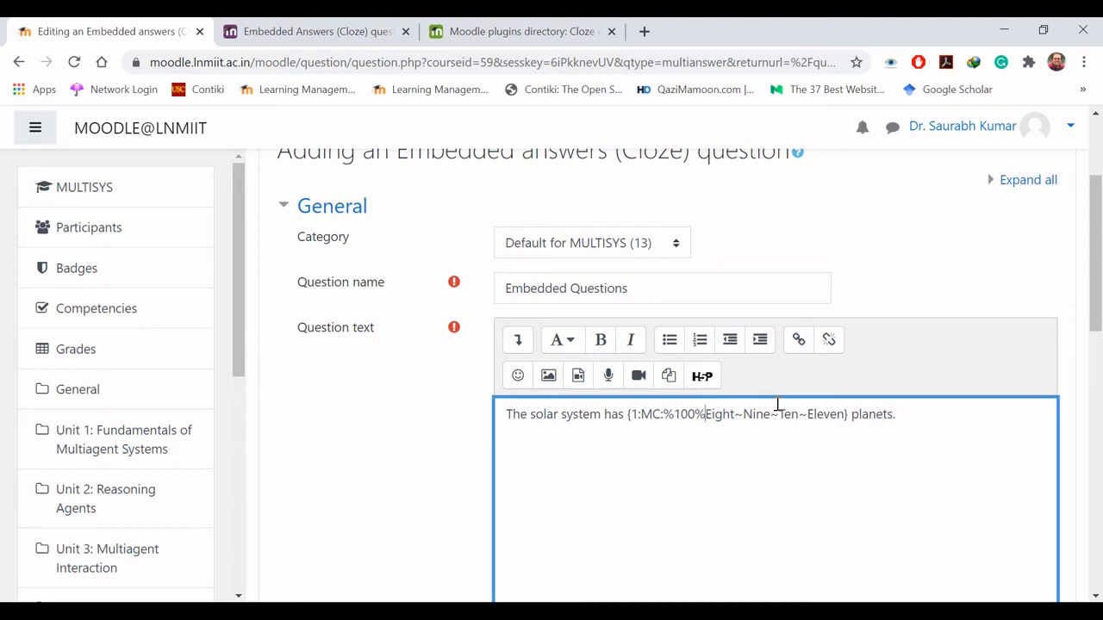
- Give the answers Nine, Ten and Eleven no credit by inserting %0% directly before each of them
key(Right)
key(Right)
key(Right)
key(Right)
key(Right)
key(Right)
key(Right)
key(Left)
text(%0%)
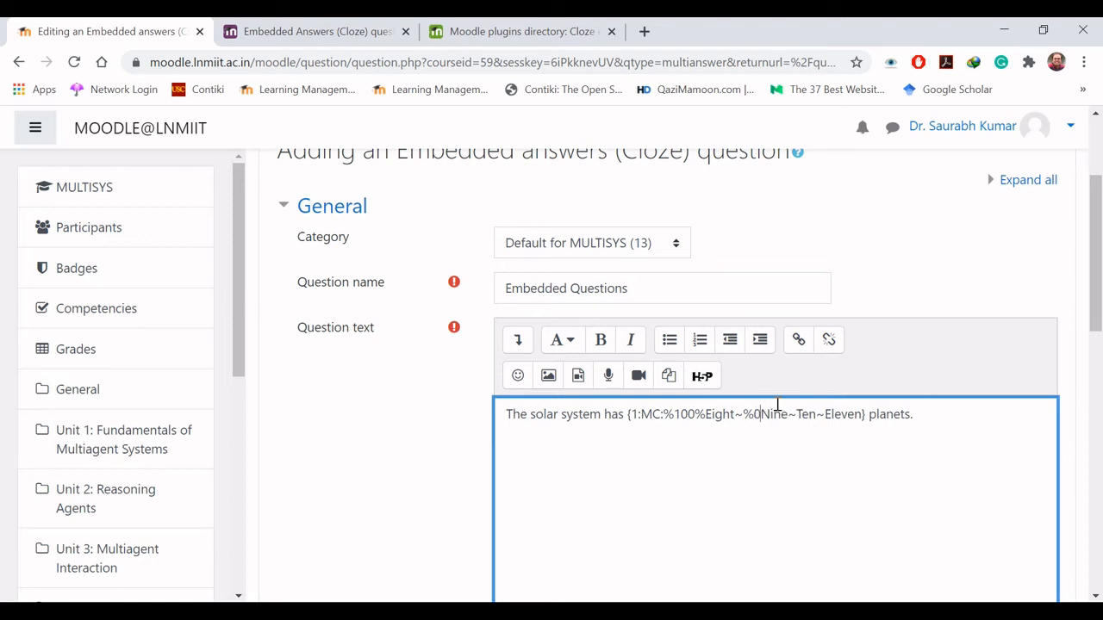
key(Right)
key(Right)
key(Right)
key(Right)
key(Right)
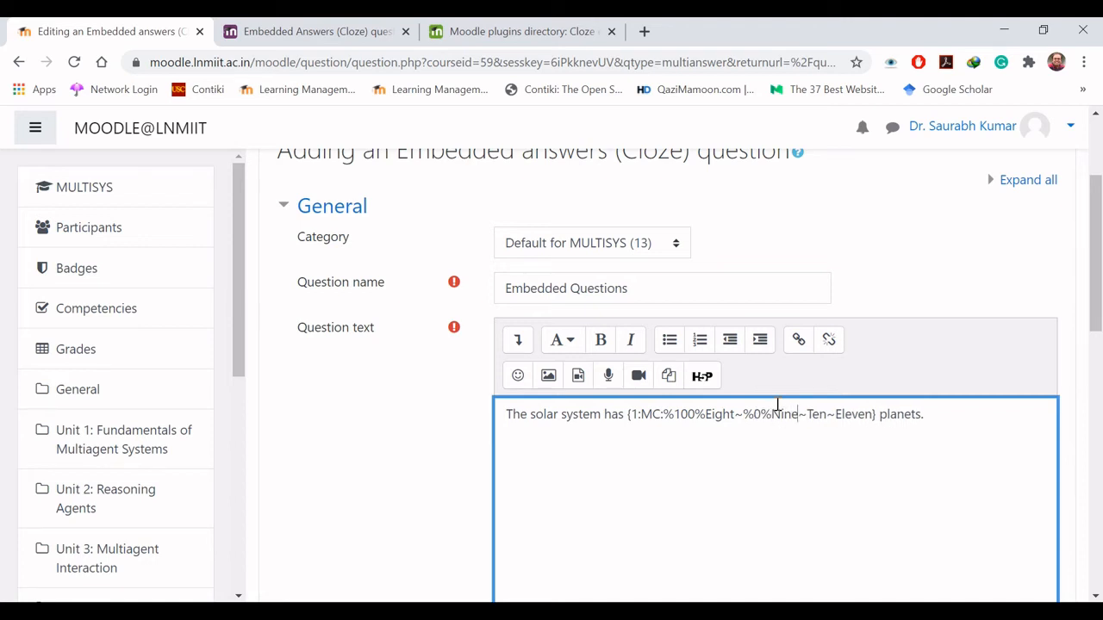
text(%)
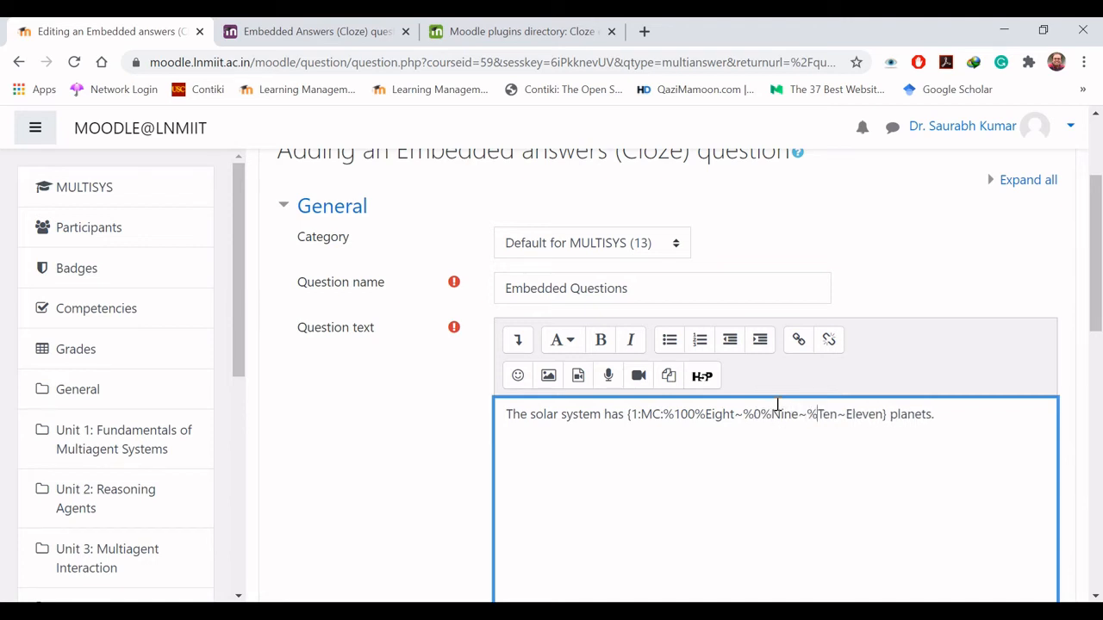
text(0%)
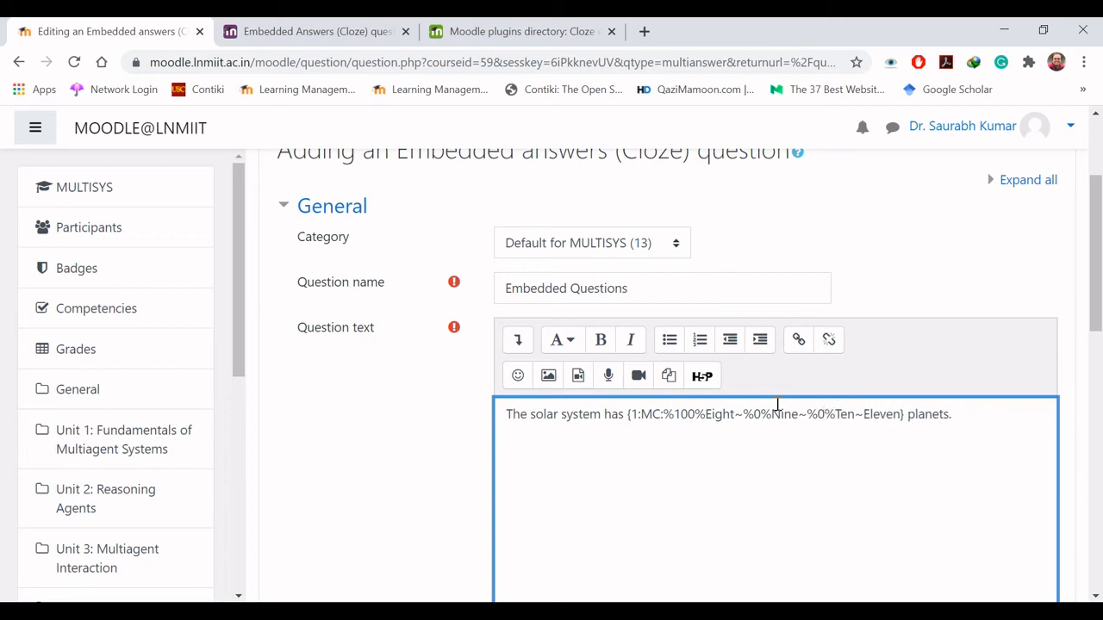
key(Right)
text(%0%)
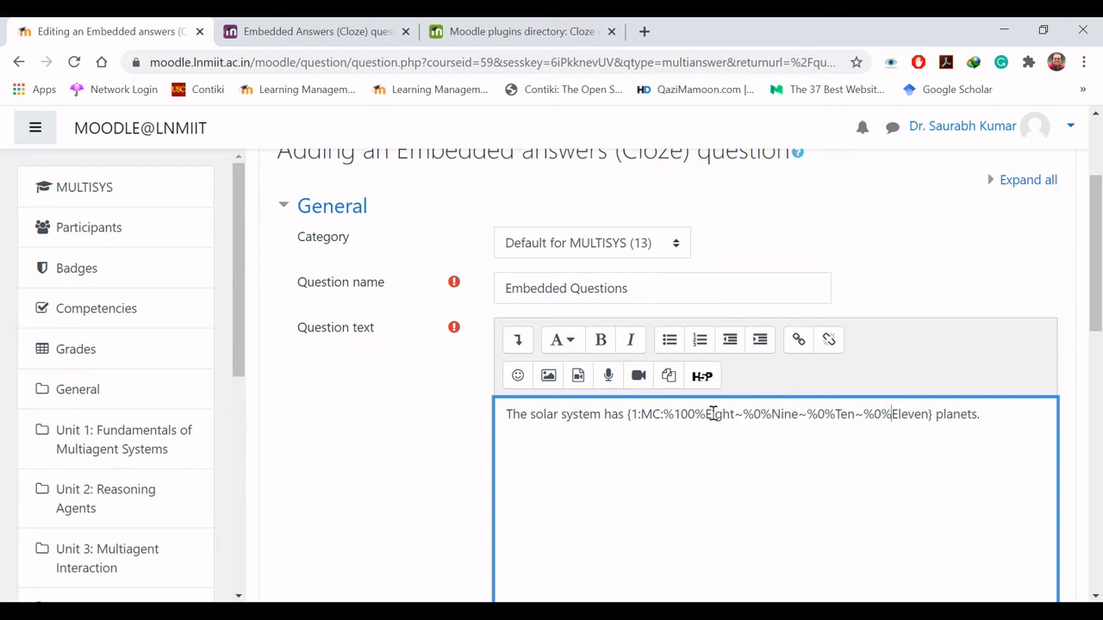
- Add the feedback #Well done directly after the answer Eight
click(780, 415)
key(Left)
key(Left)
key(Left)
key(Left)
key(Left)
key(Left)
key(Left)
key(Left)
text(#)
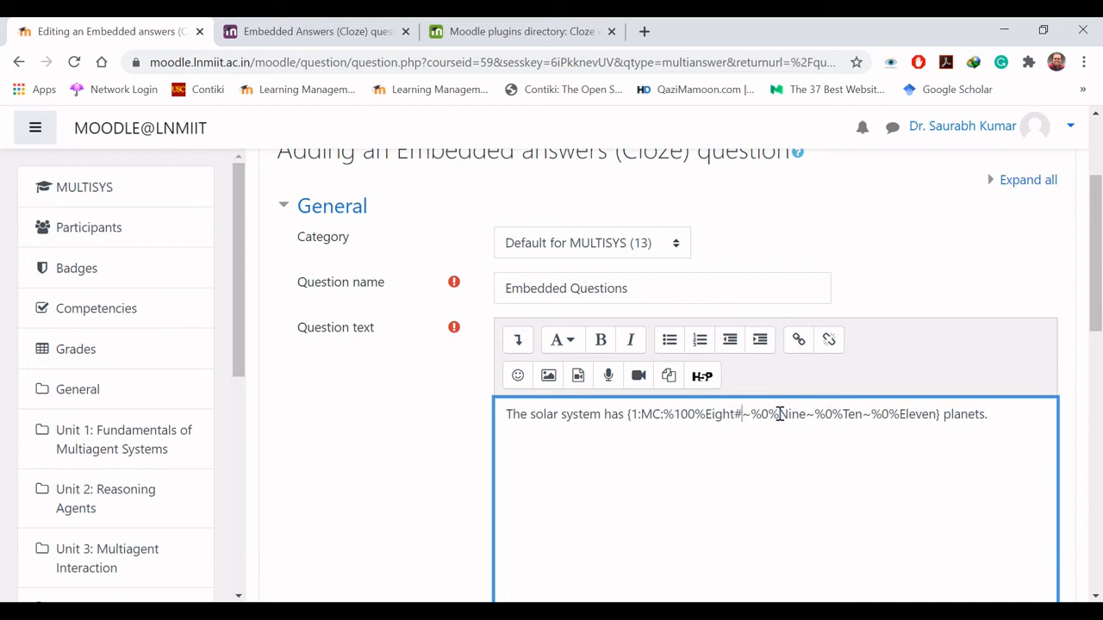
text(Well done)
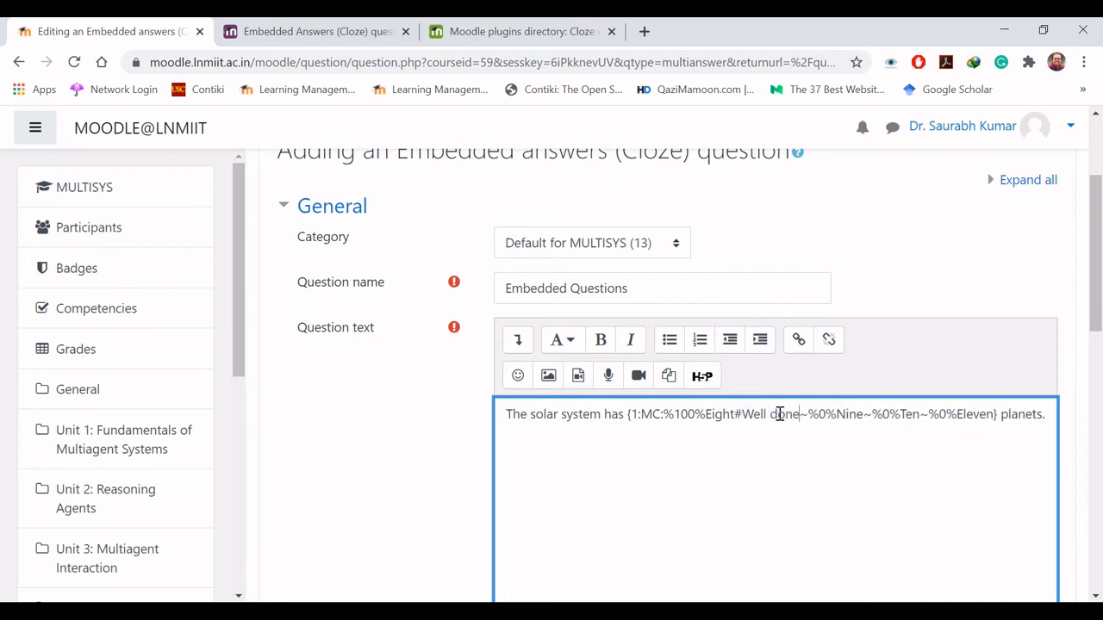
- Add the feedback #Wrong directly after each of the answers Nine, Ten and Eleven
key(Right)
key(Right)
key(Right)
key(Right)
key(Right)
key(Right)
key(Right)
key(Right)
text(#)
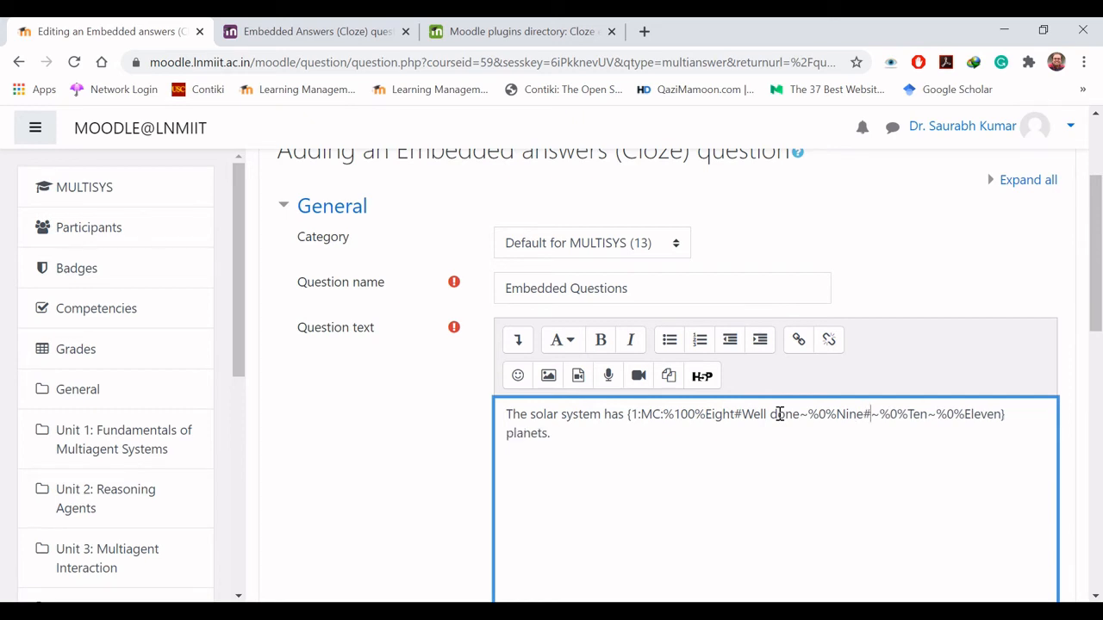
text(Wrong)
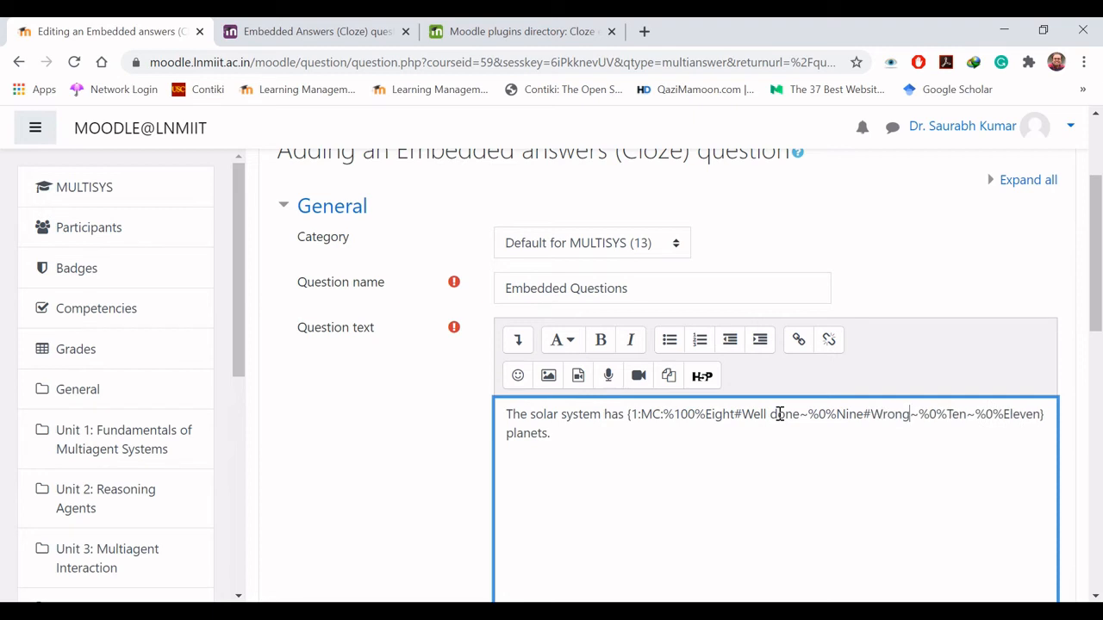
key(Right)
key(Right)
key(Right)
key(Right)
key(Right)
key(Right)
key(Right)
text($)
key(BackSpace)
text(#Wrong)
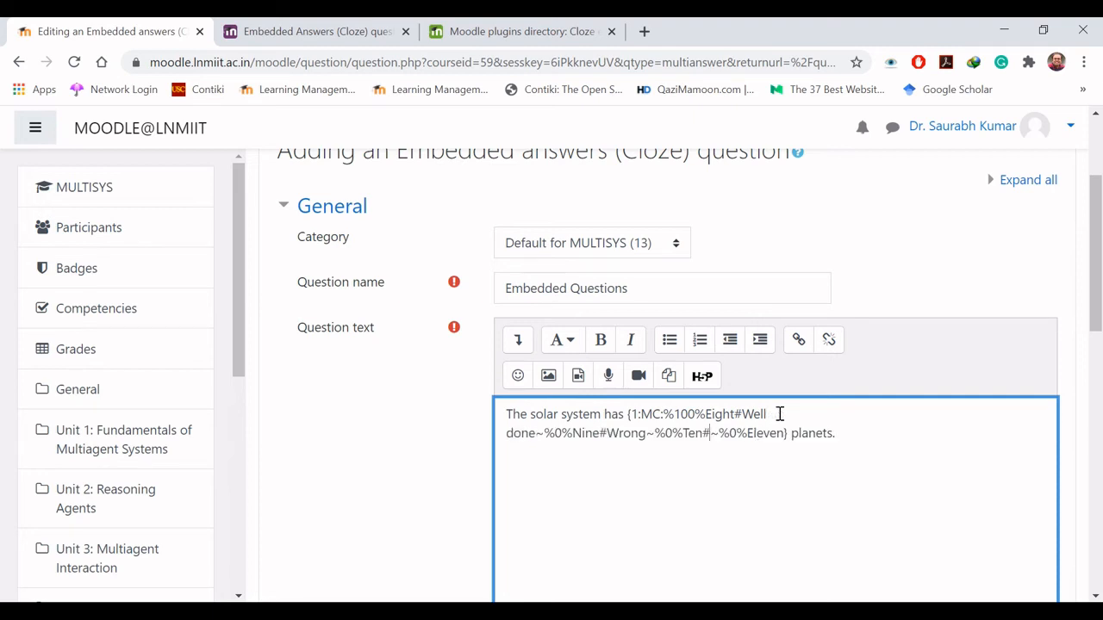
key(Right)
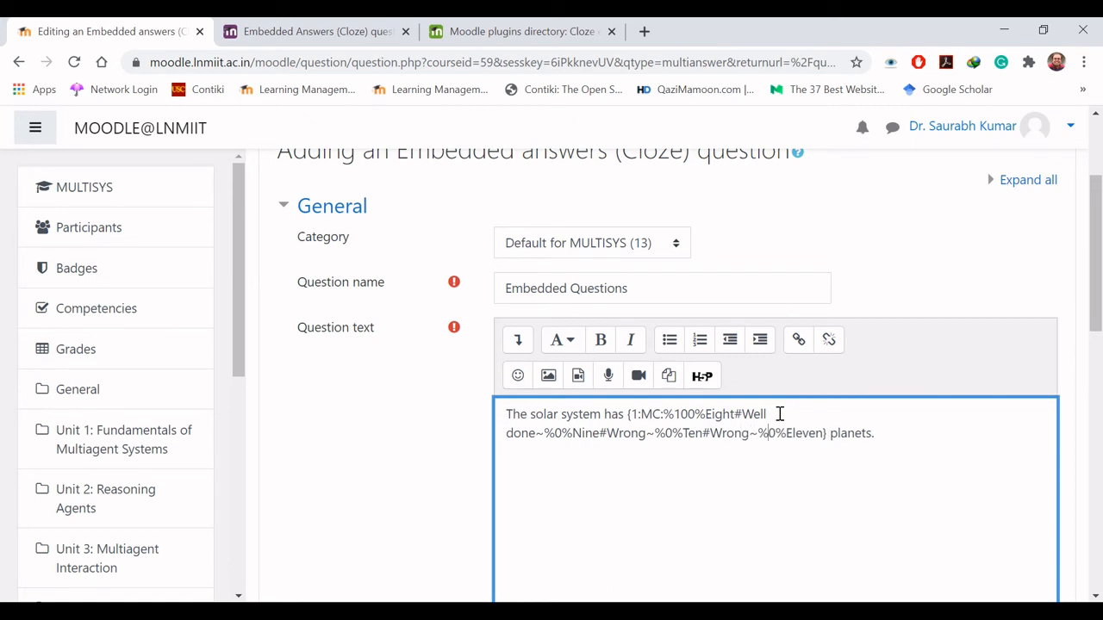
key(Right)
key(Right)
key(Right)
key(Right)
key(Right)
key(Right)
key(Right)
key(Right)
text(#Wrong)
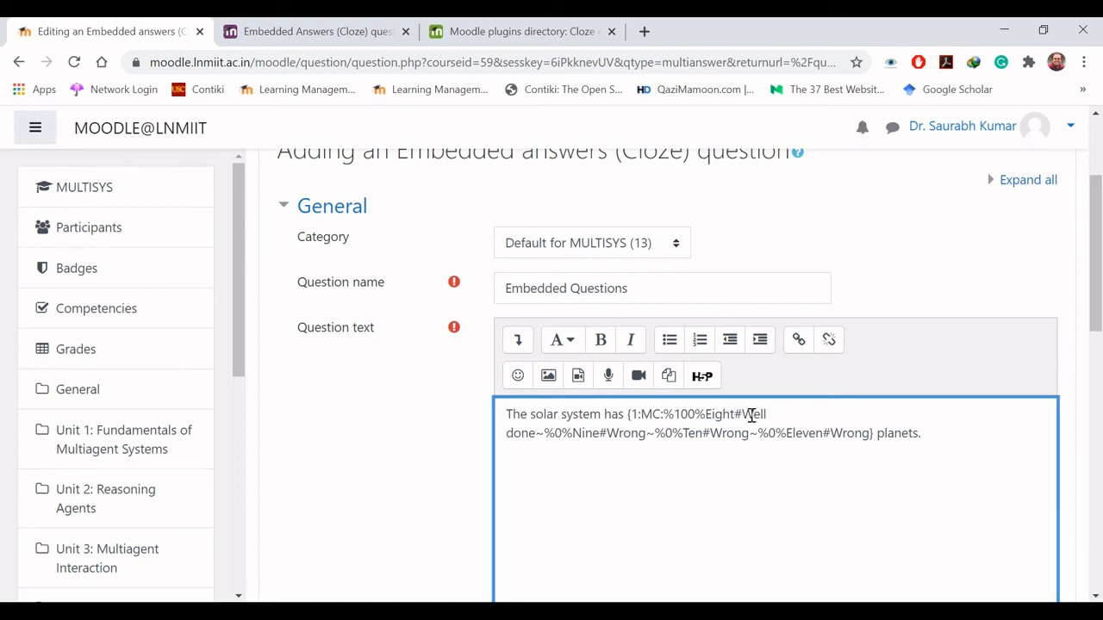
- Add a new paragraph reading "In our country named , there are 29 states.", leaving a gap for the answer before the comma
click(663, 417)
text(:)
text(In our cou)
text(n)
key(BackSpace)
text(untry named)
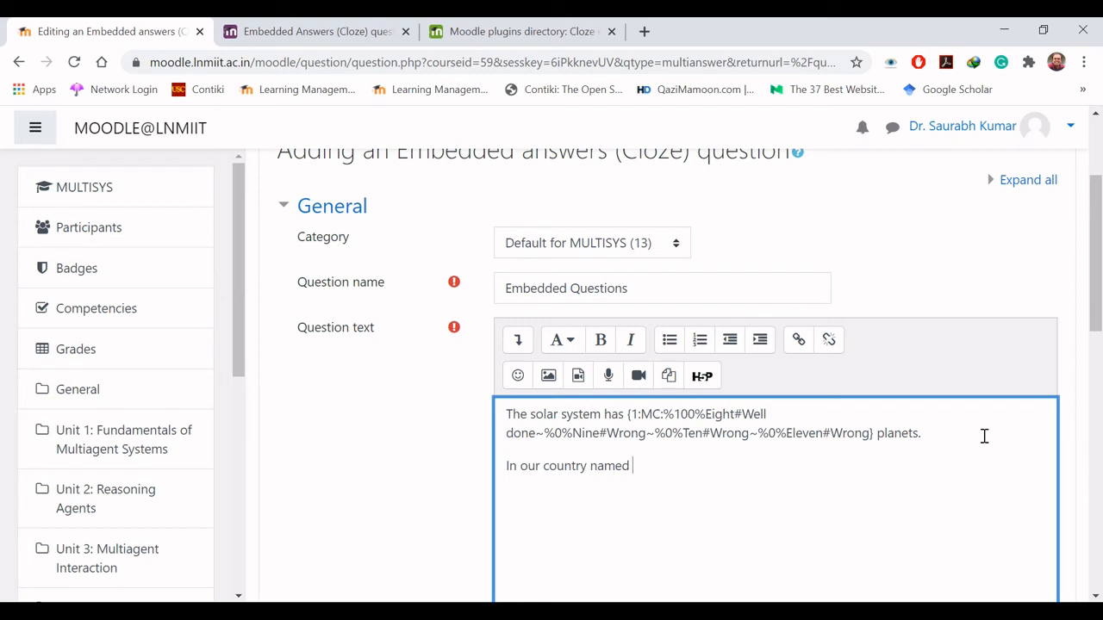
text( , there are 29 states.)
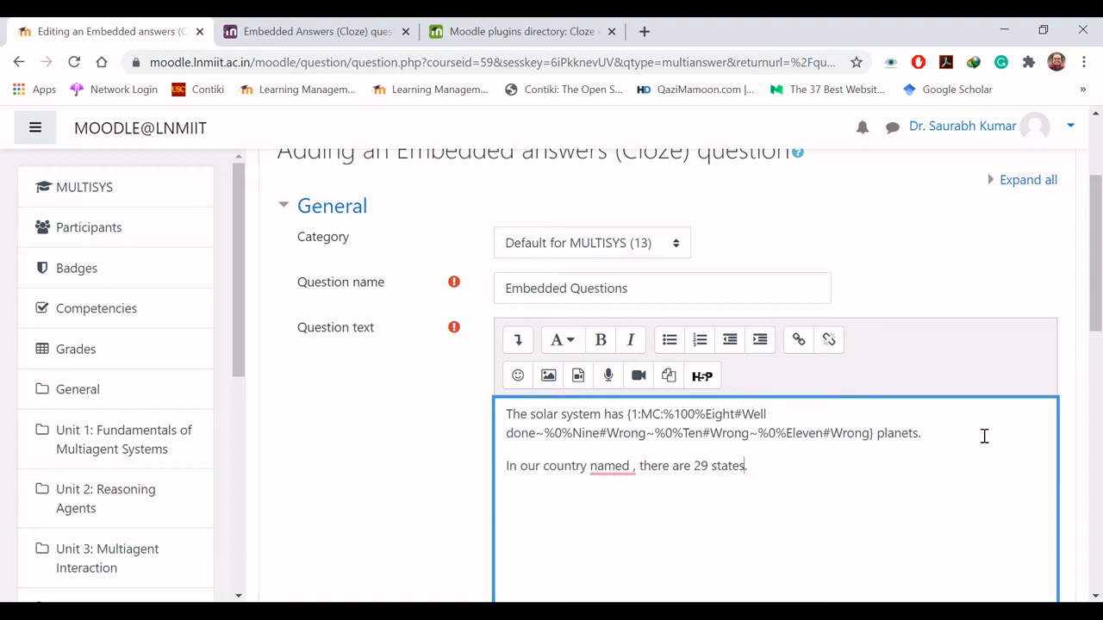
- Look up the case-insensitive short-answer code in the Cloze documentation and insert {1:SA} after "named" in the second sentence
key(Left)
key(Left)
text({})
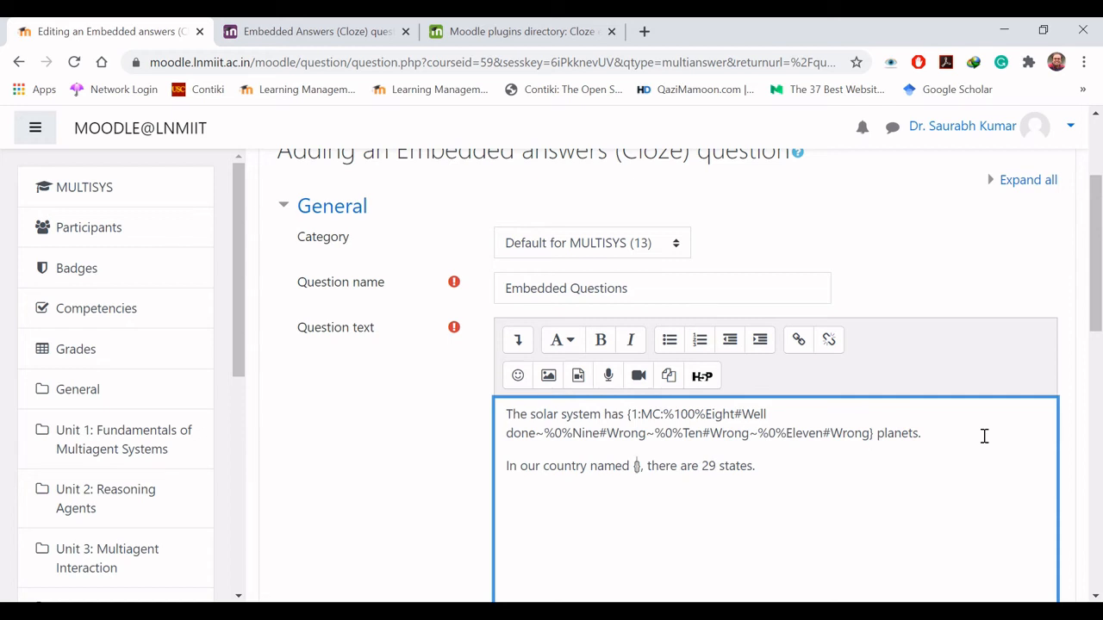
text(1:)
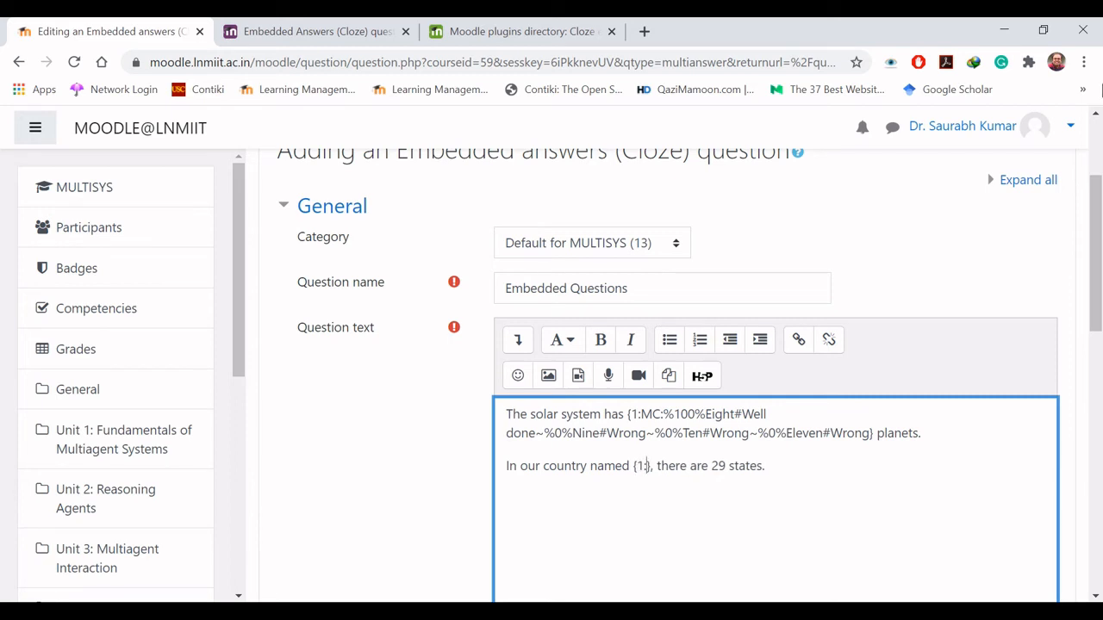
click(259, 25)
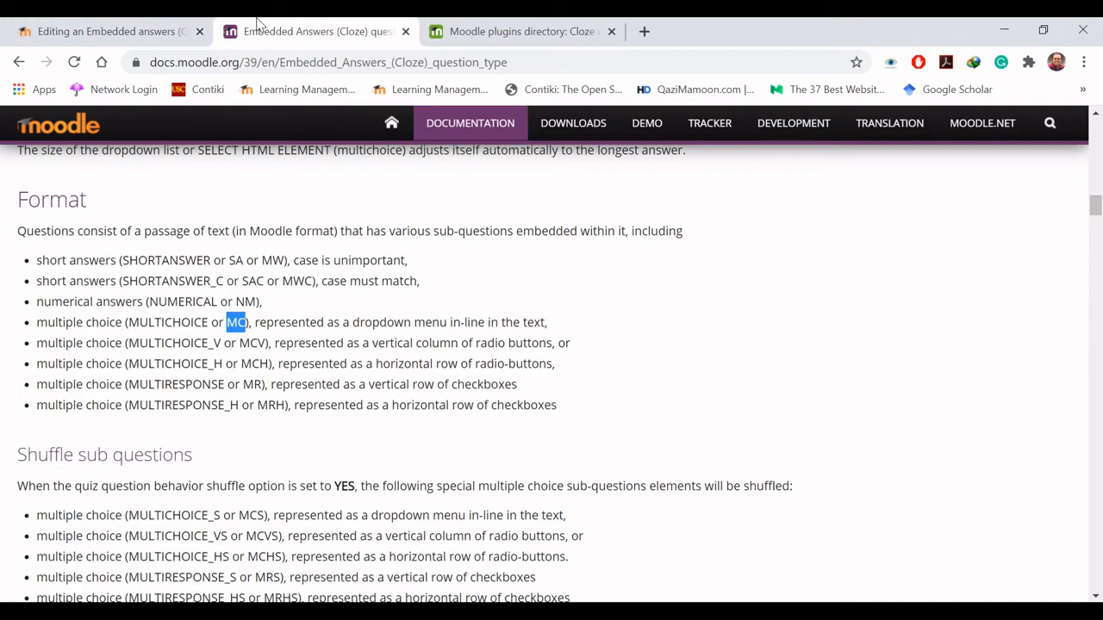
click(502, 306)
drag(243, 259, 229, 260)
click(125, 31)
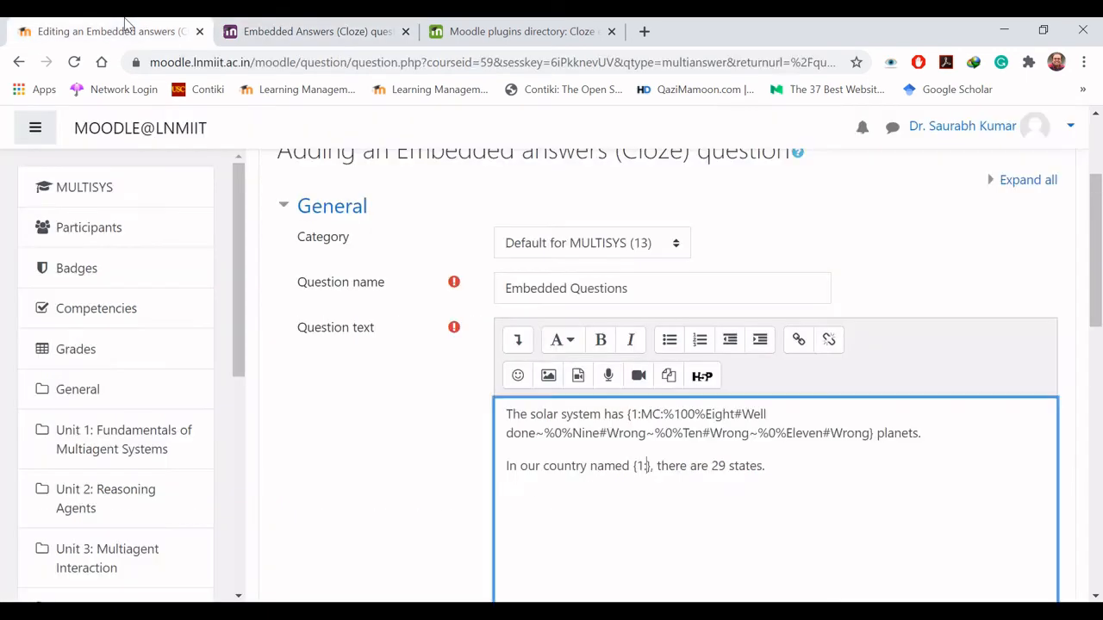
text(SA)
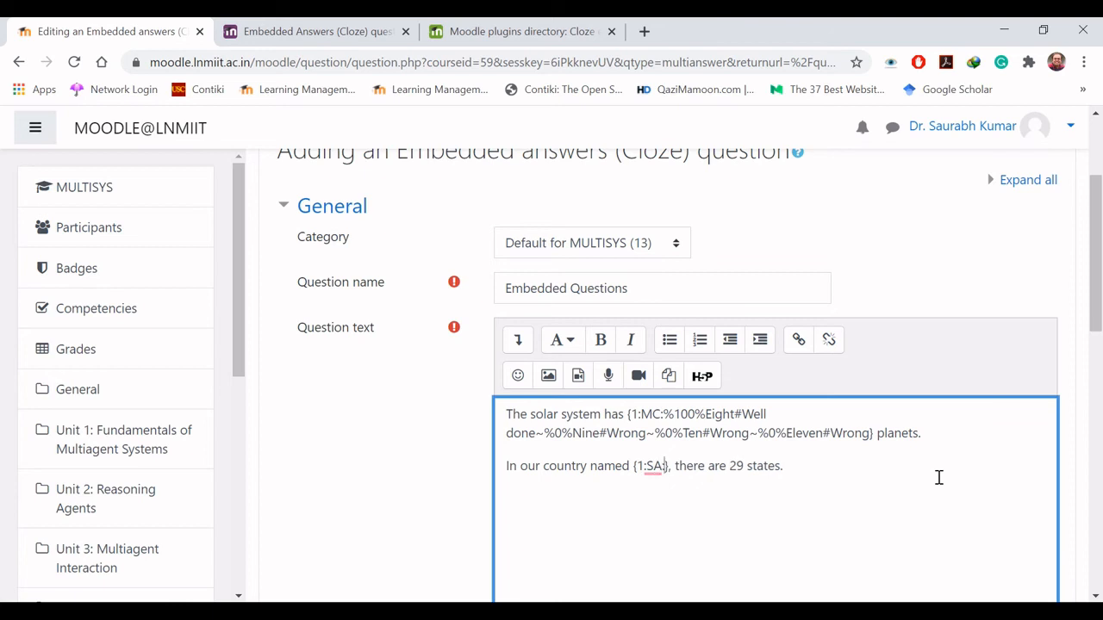
- Define India as the full-credit short answer with the feedback "Correct", using :%100%India#Correct
text(:%100)
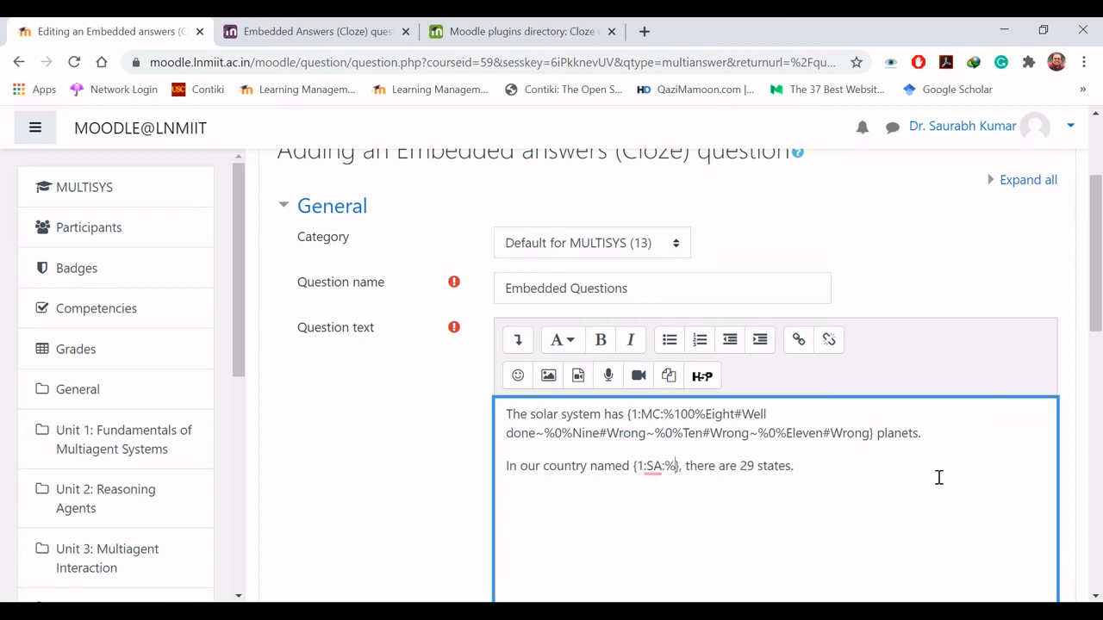
text(%)
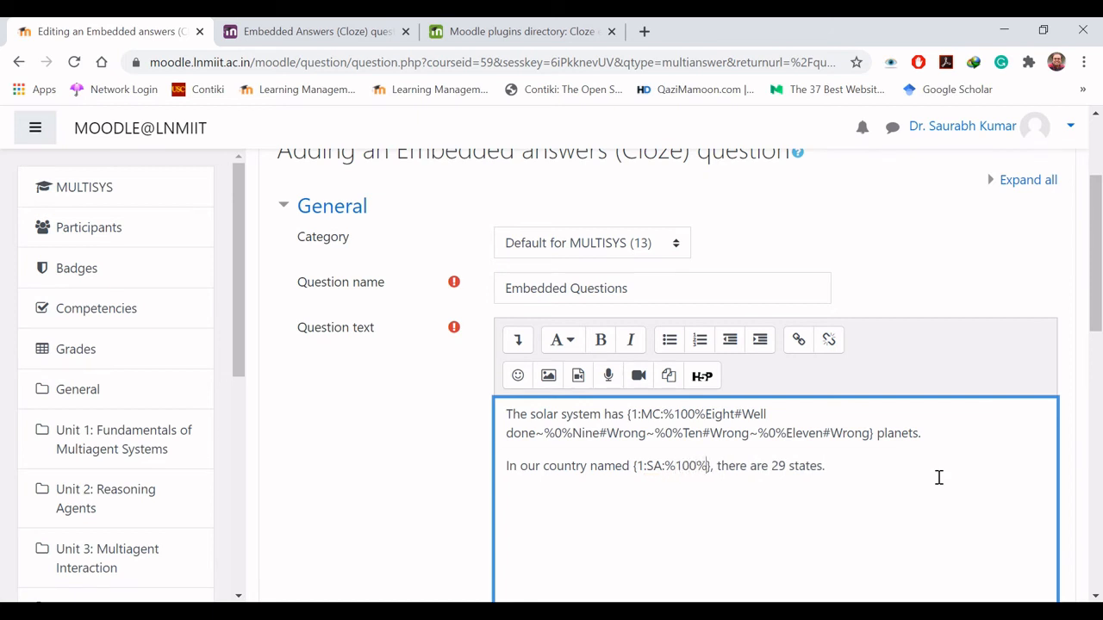
text(India)
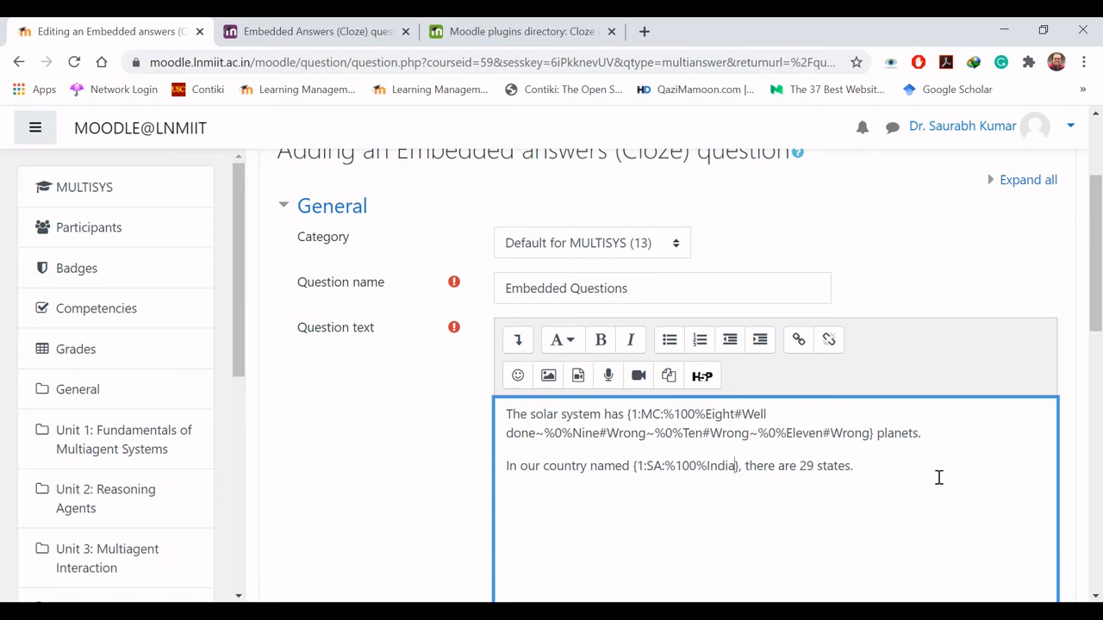
text(#Correct)
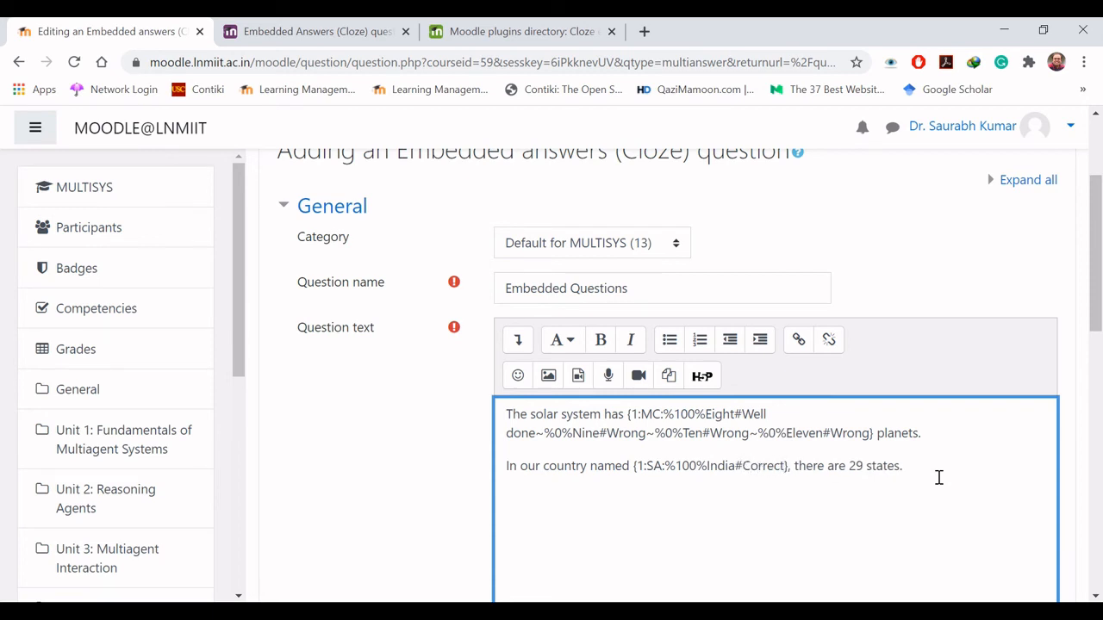
text(~)
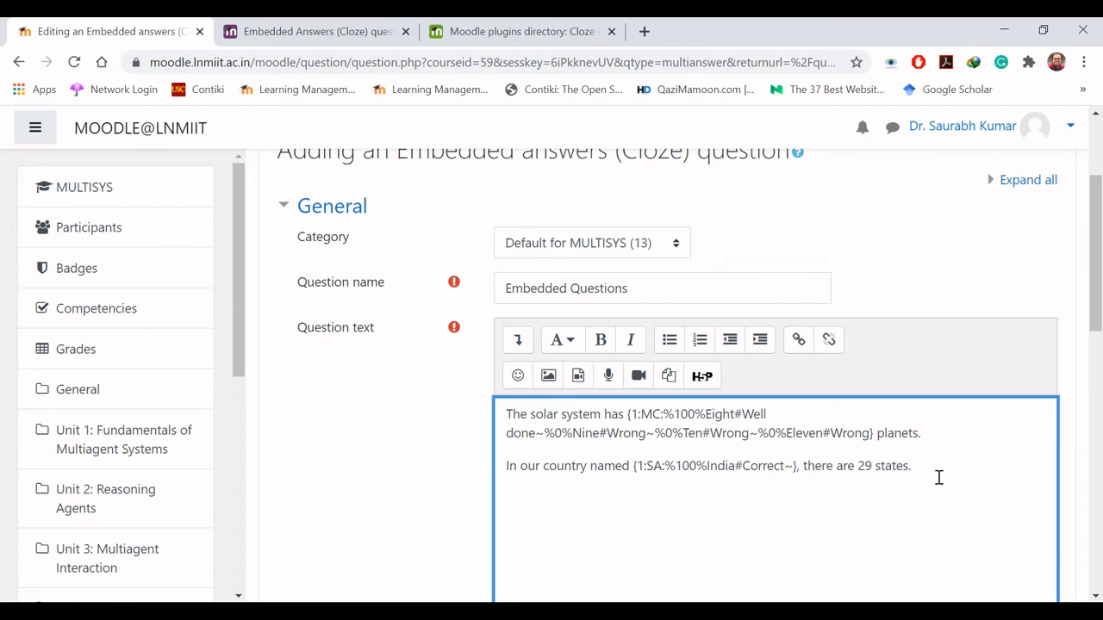
text(*)
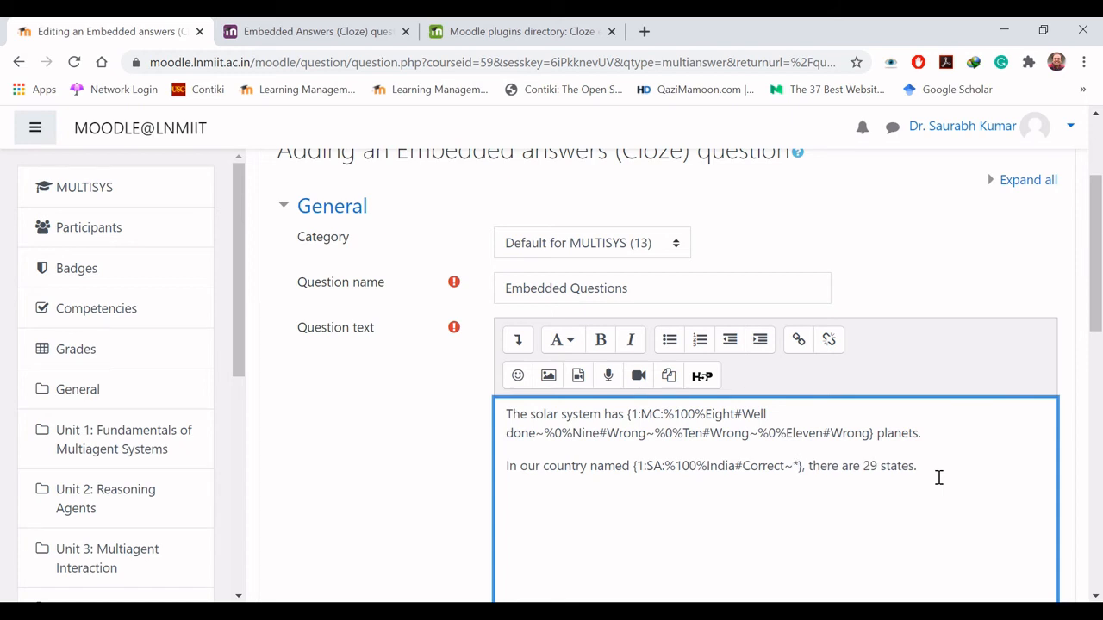
text(#Incorrec)
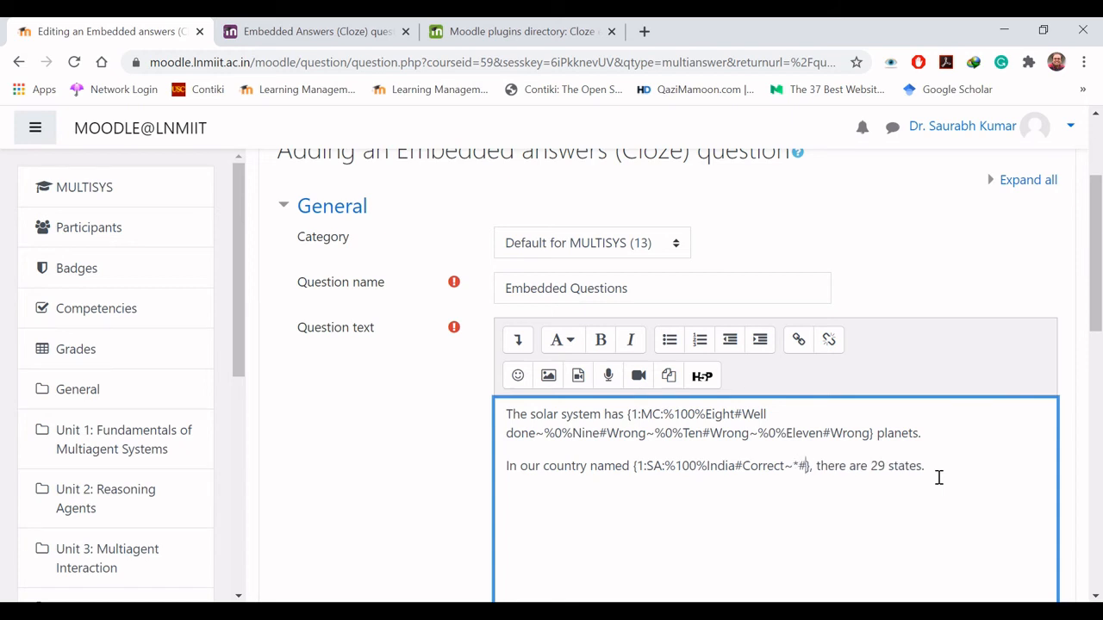
text(t)
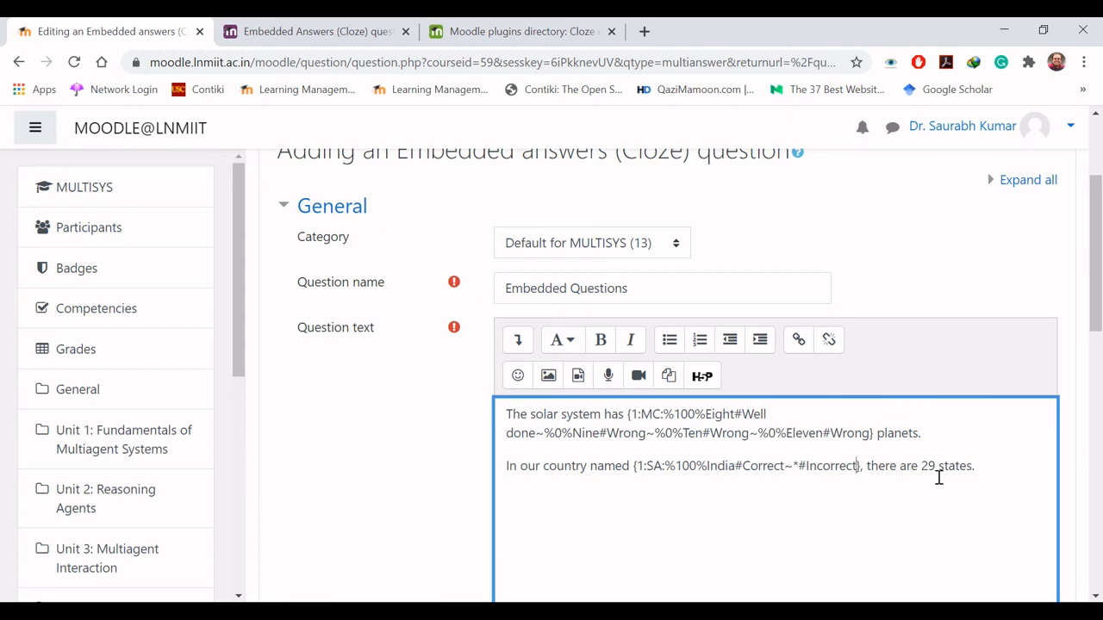
- Begin a third paragraph of the question text with "The value of", followed by the inline equation g
key(End)
text(The value of g)
key(BackSpace)
click(518, 340)
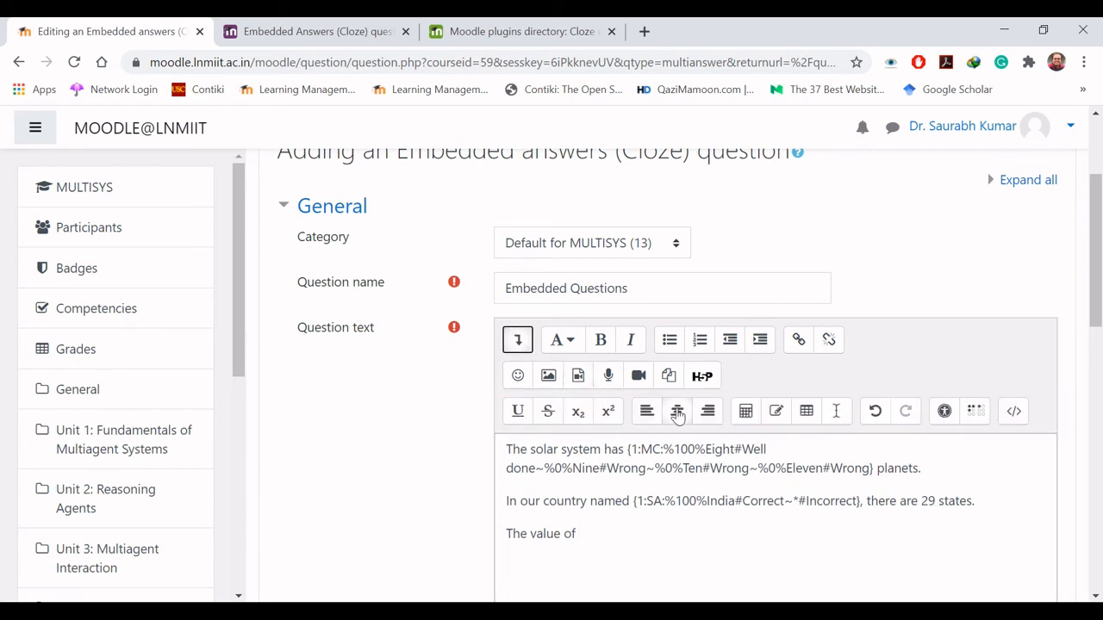
click(746, 411)
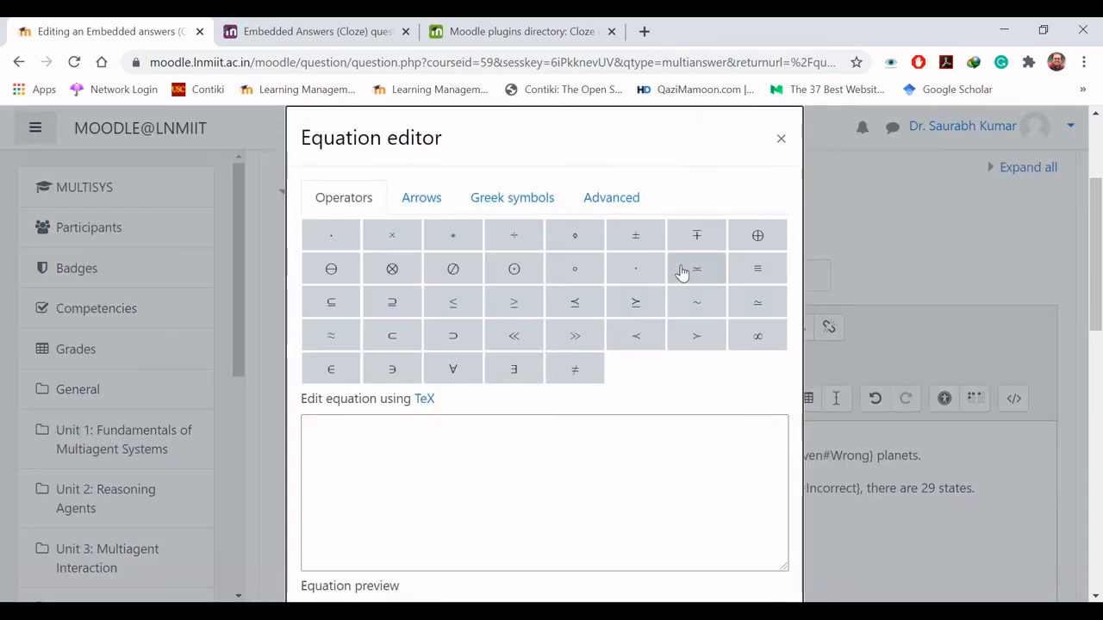
click(409, 478)
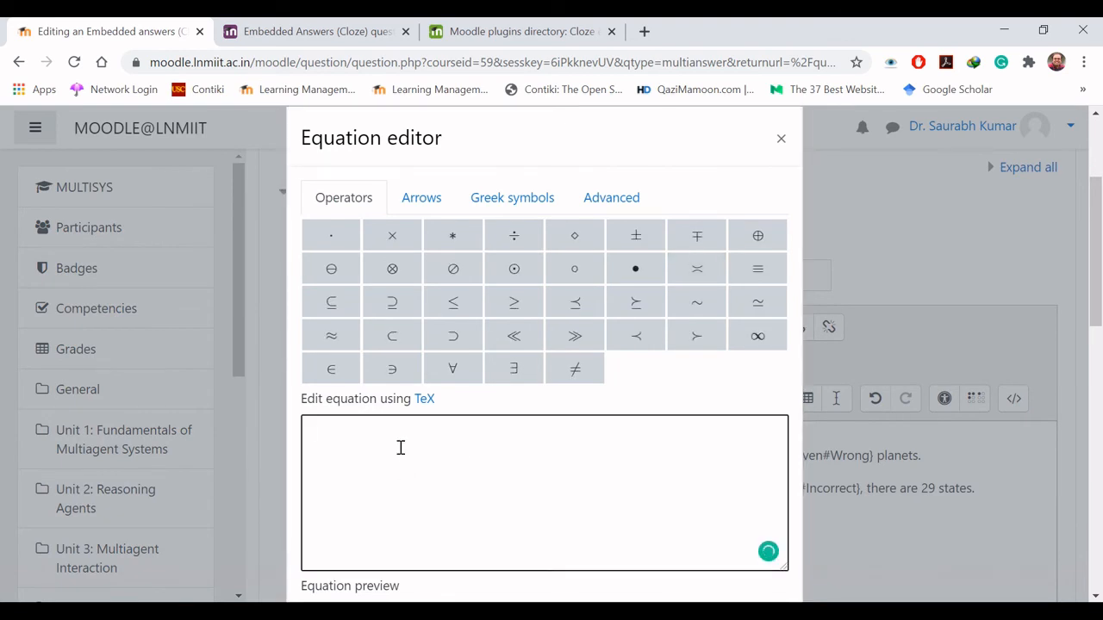
text(g)
drag(1088, 308, 1093, 394)
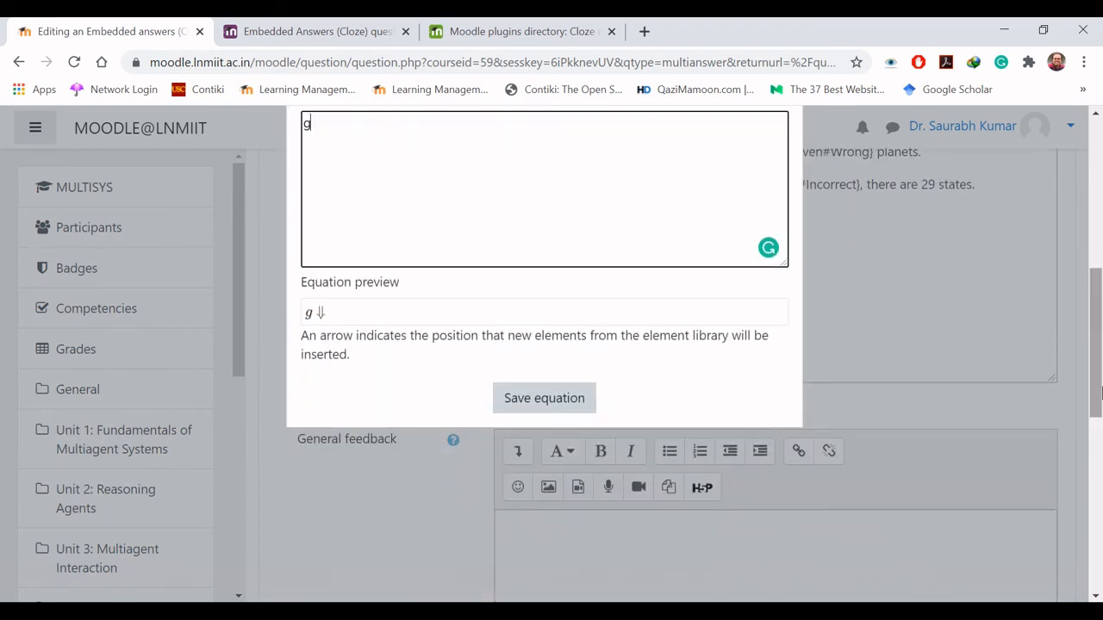
click(546, 397)
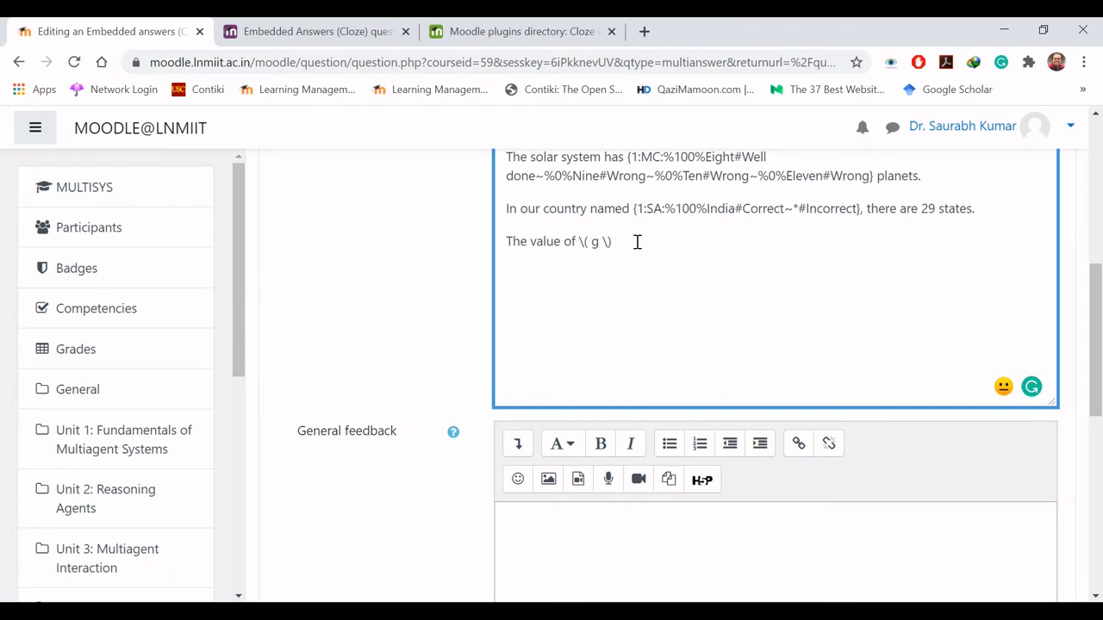
- Continue the third sentence with "is {1:NM:}", checking the Cloze documentation for the numerical sub-question code
text(is {})
key(Left)
text(1:)
click(284, 32)
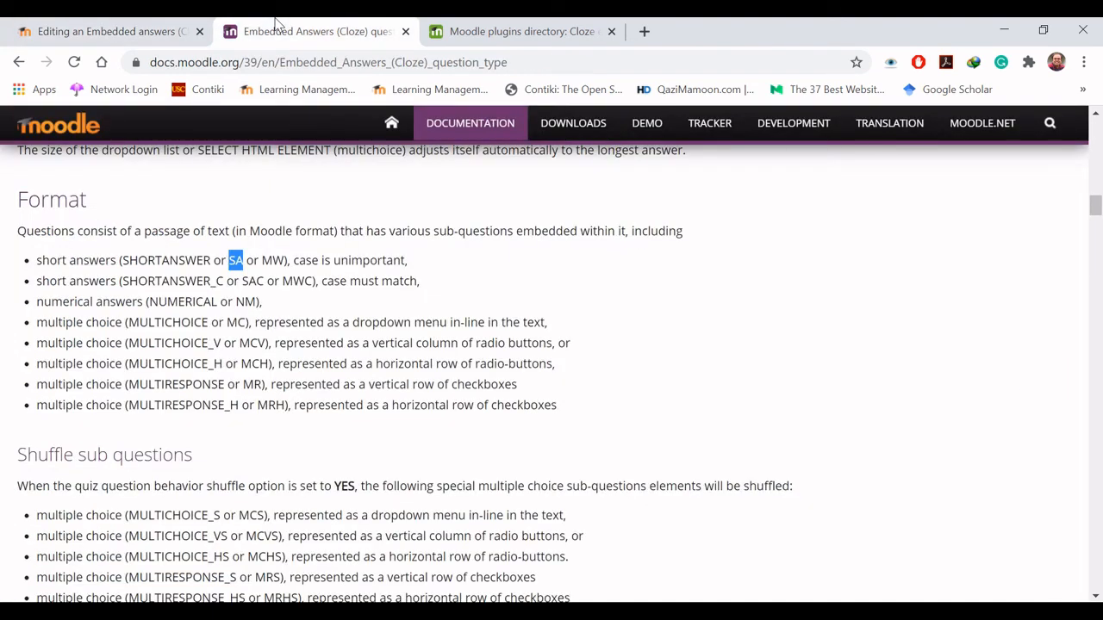
click(639, 281)
click(120, 31)
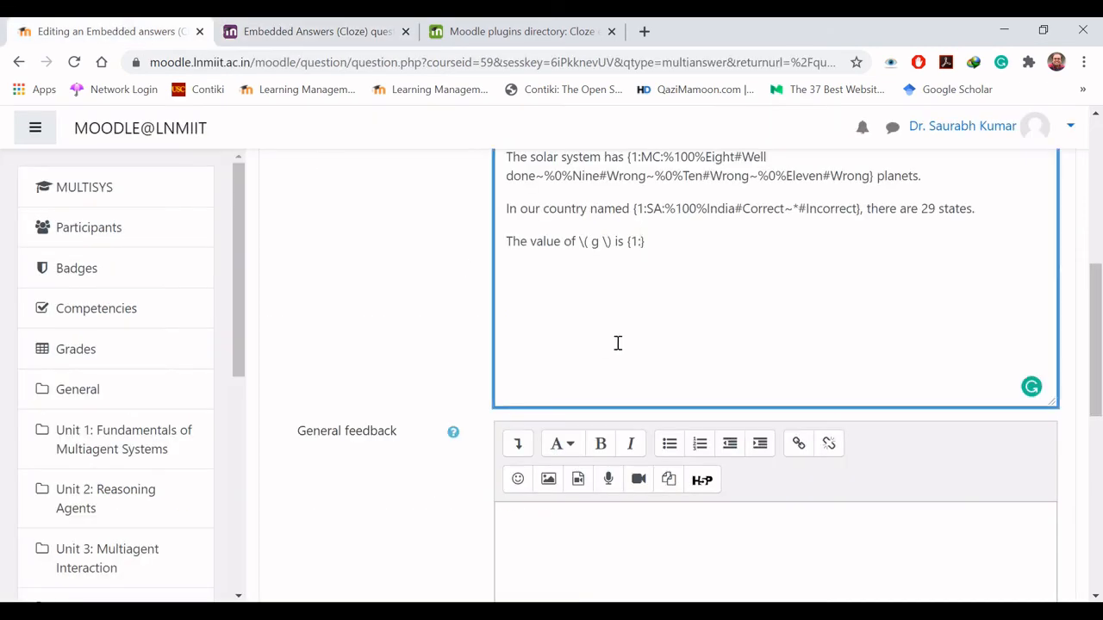
text(NM:%100%9.8)
- Define 9.8 as the full-credit numerical answer with the feedback "Well Done", using %100%9.8#Well Done
text(#)
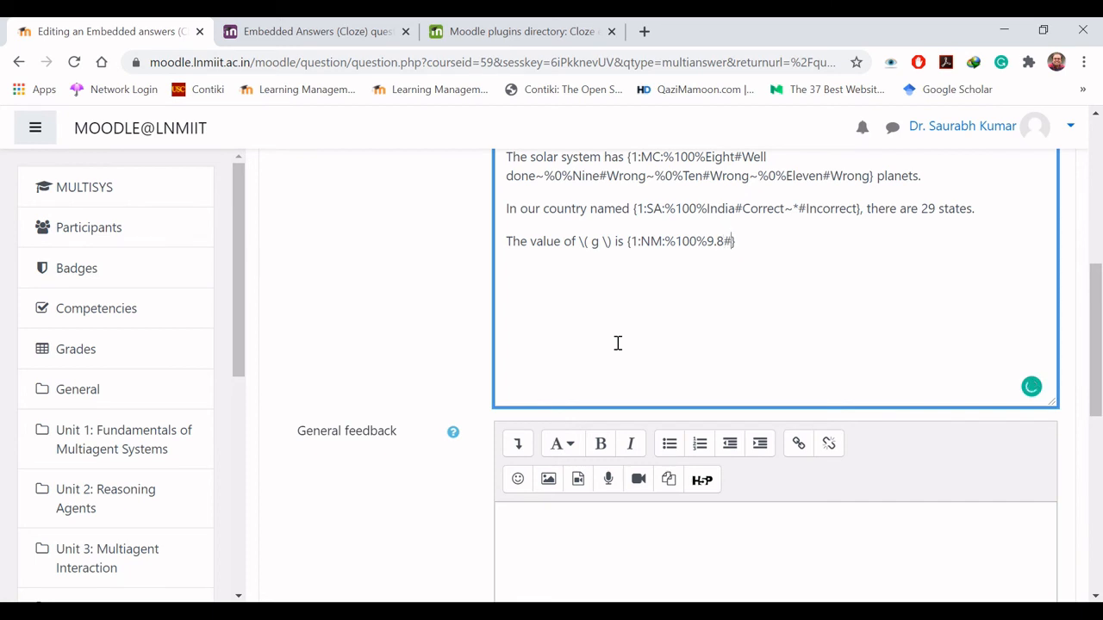
text(Well D)
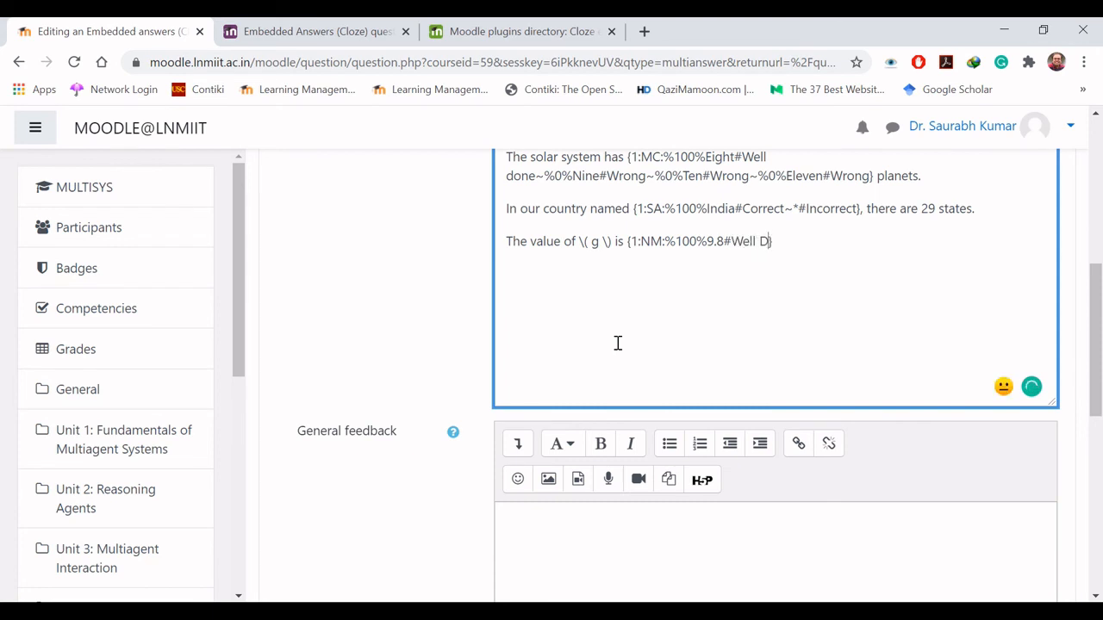
text(one)
- Complete the third sentence after the closing brace with "meters per second square."
key(End)
text(meters per )
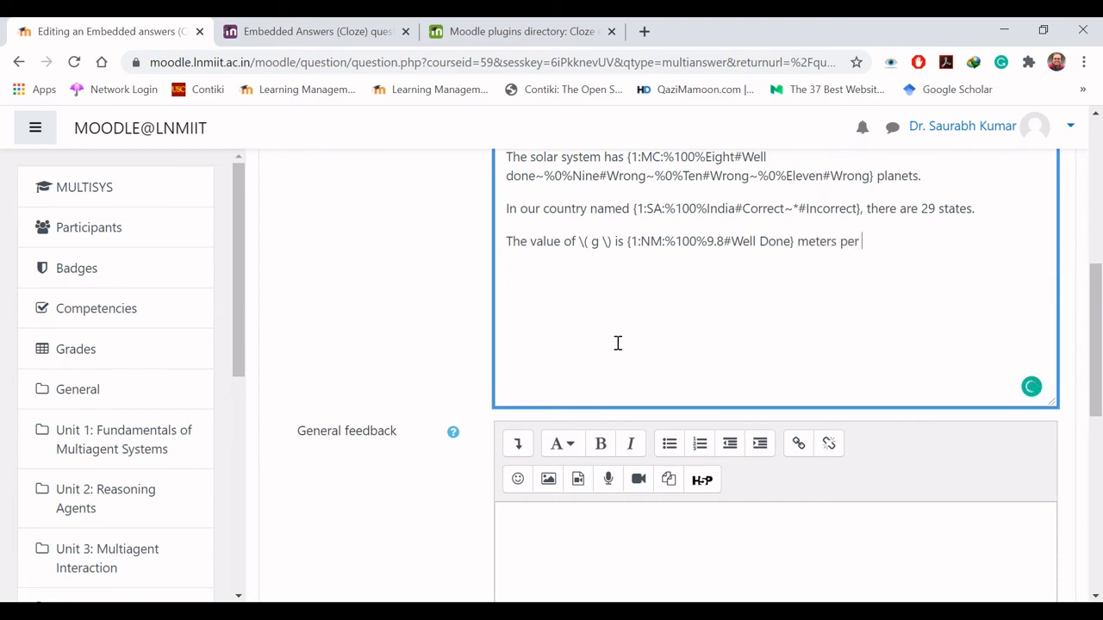
text(second square.)
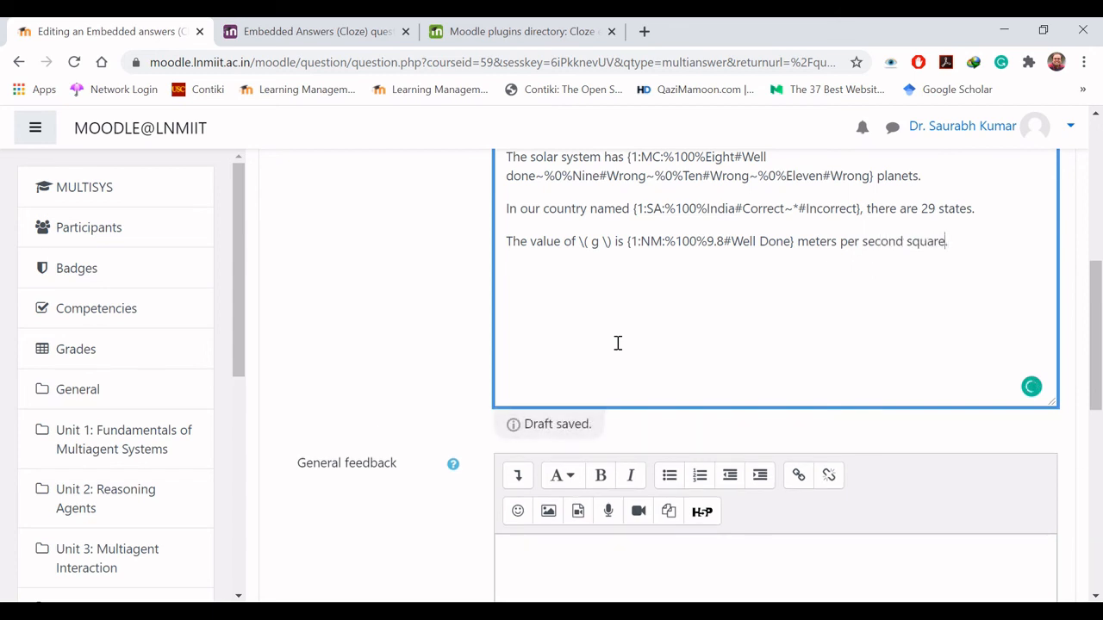
- Give the numerical answer 9.8 a tolerance of 0.2 by inserting :0.2 before its feedback
key(Left)
key(Left)
key(Left)
key(Left)
key(Left)
key(Left)
key(Left)
key(Left)
key(Left)
key(Left)
key(Left)
key(Left)
key(Left)
key(Left)
key(Left)
key(Left)
key(Left)
key(Left)
key(Left)
key(Left)
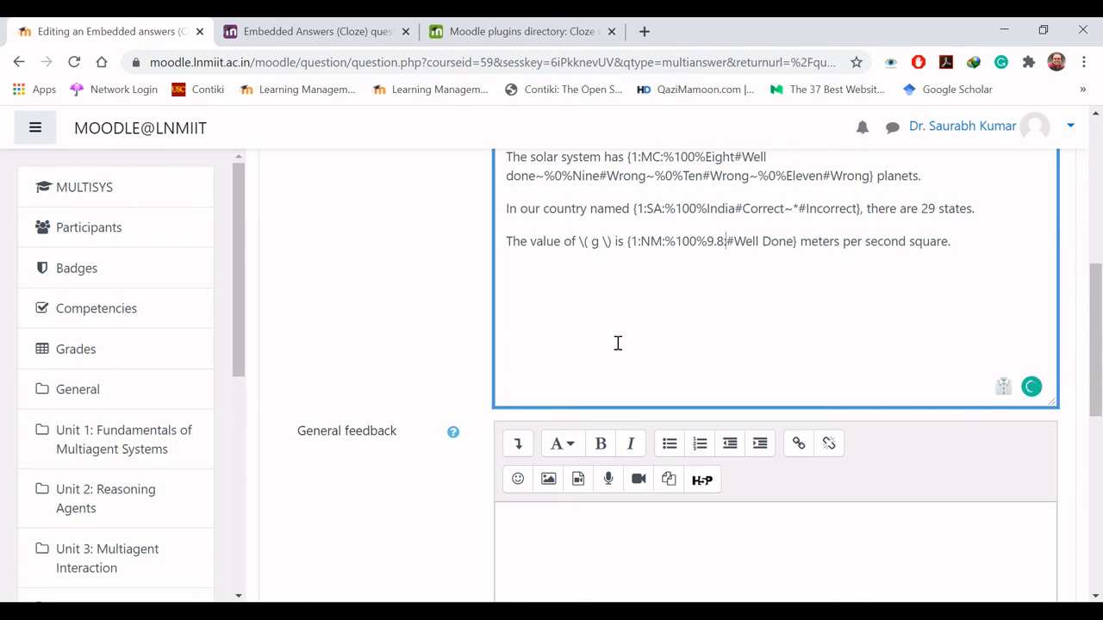
text(:2)
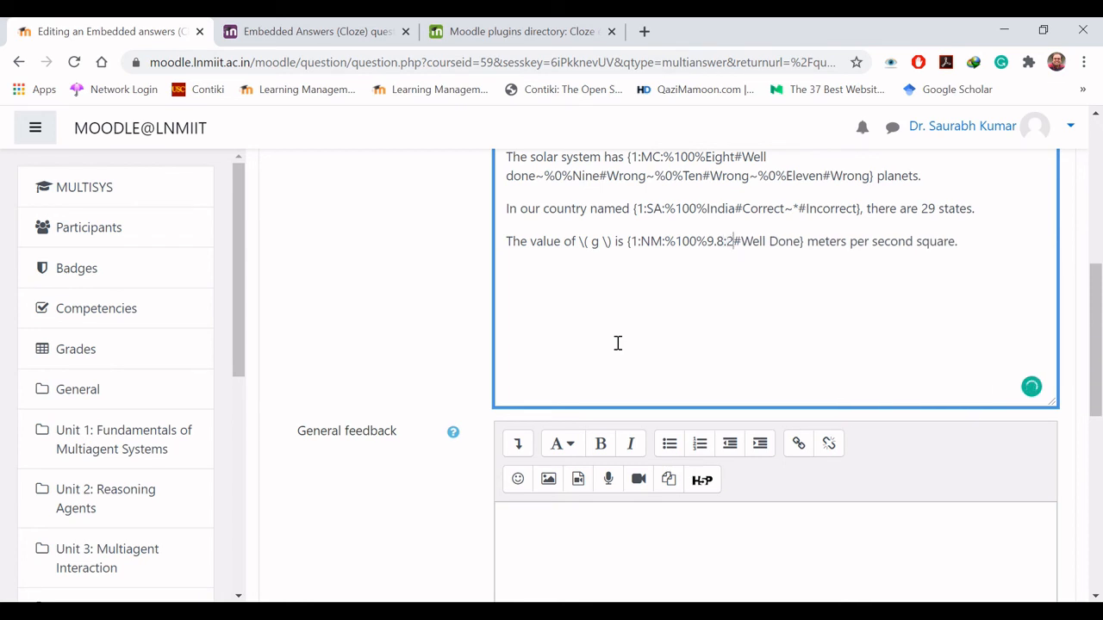
key(BackSpace)
text(0.2)
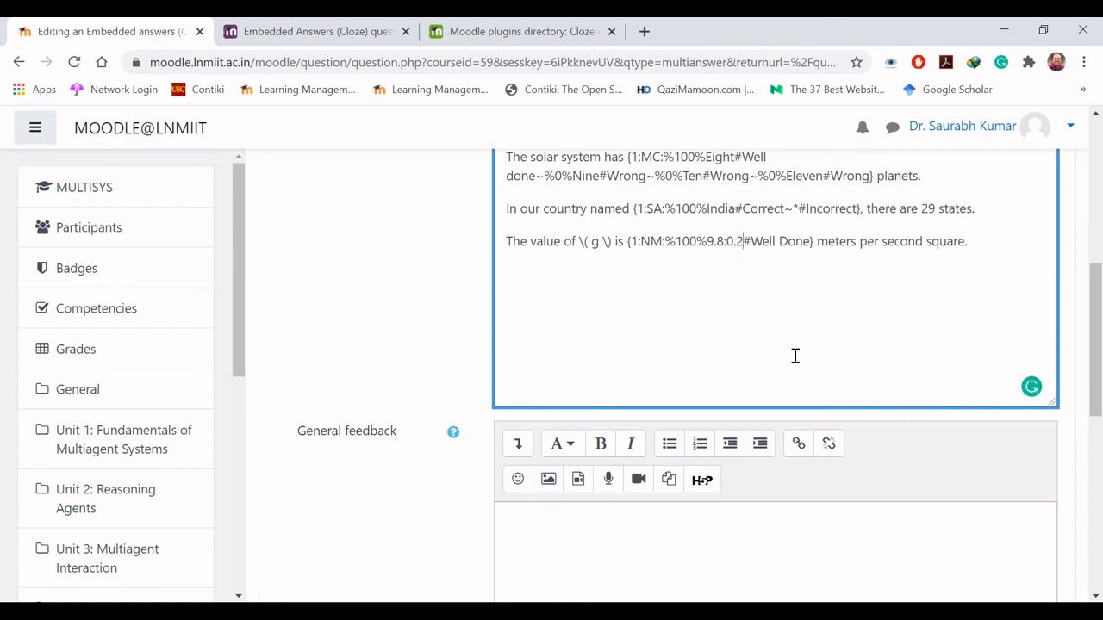
- Save the Cloze question and open the preview of Embedded Questions from the question bank
drag(1090, 347, 1054, 514)
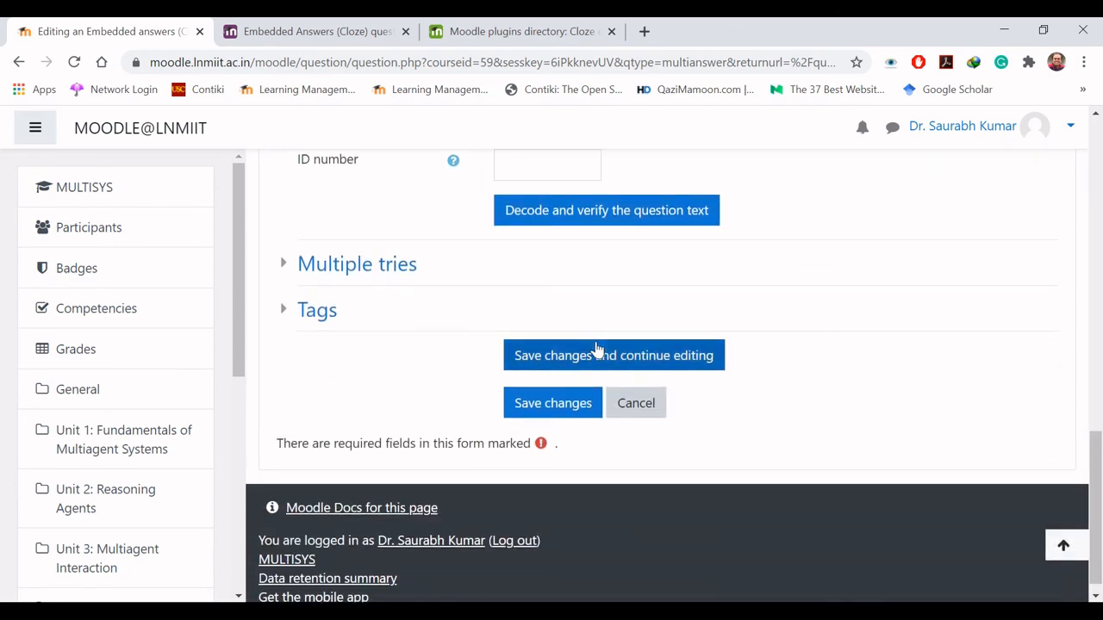
click(561, 403)
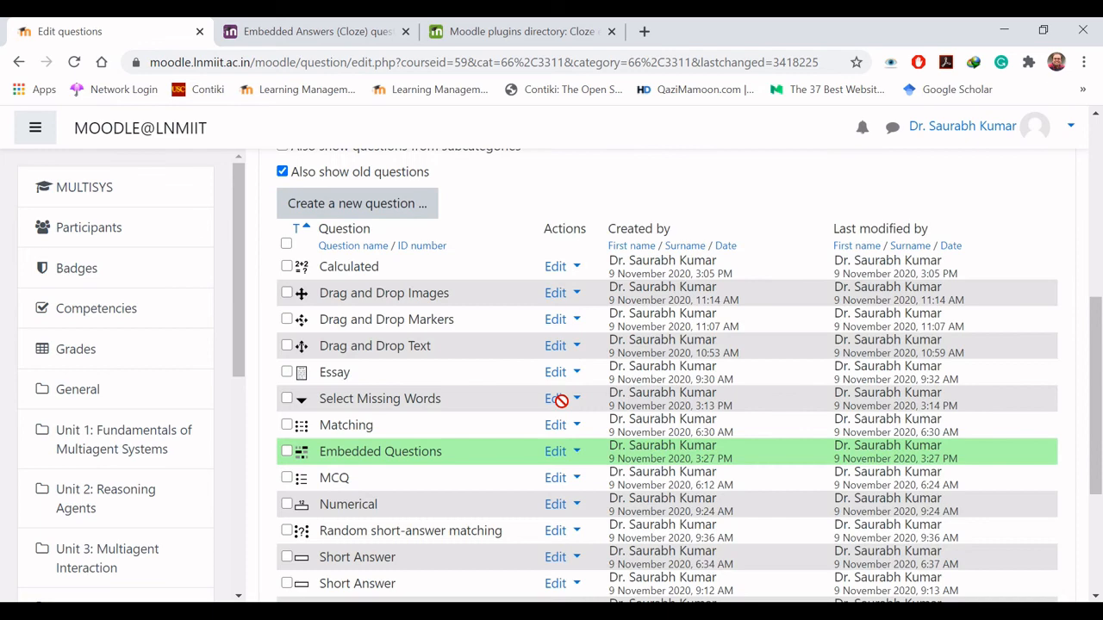
click(567, 454)
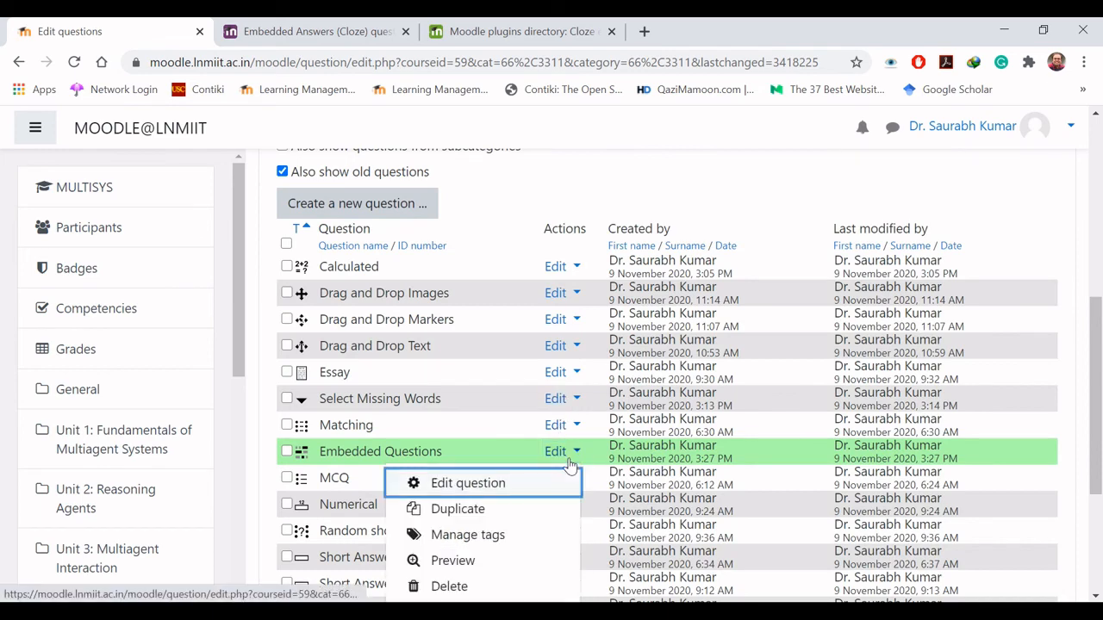
click(470, 563)
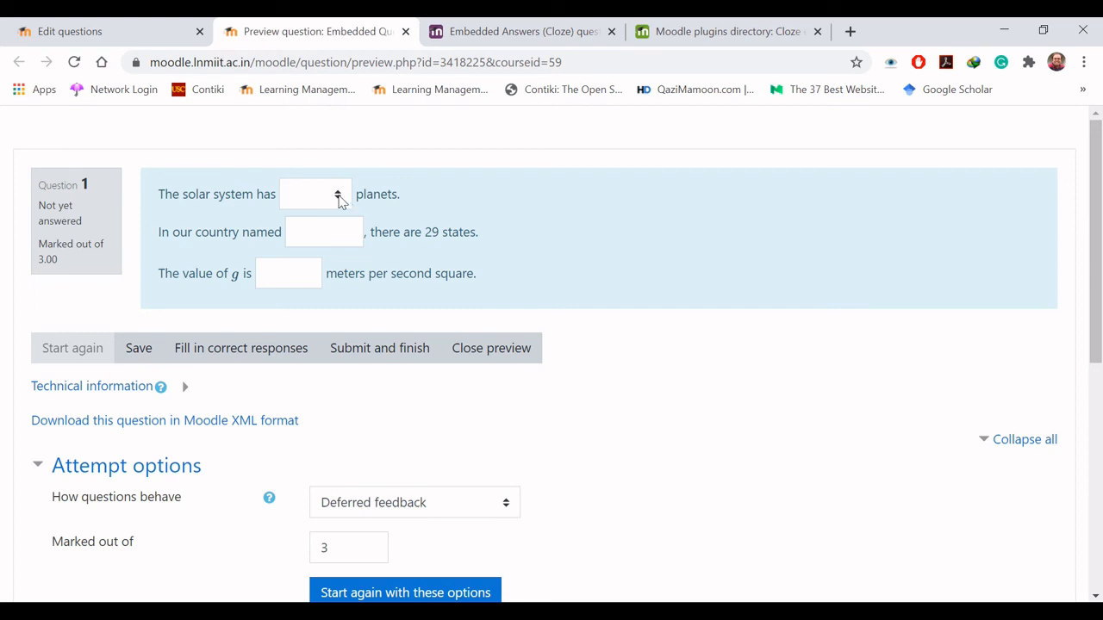
- Answer the preview with Eight planets, UK as the country and 10 for g, submit it and check the feedback
click(339, 197)
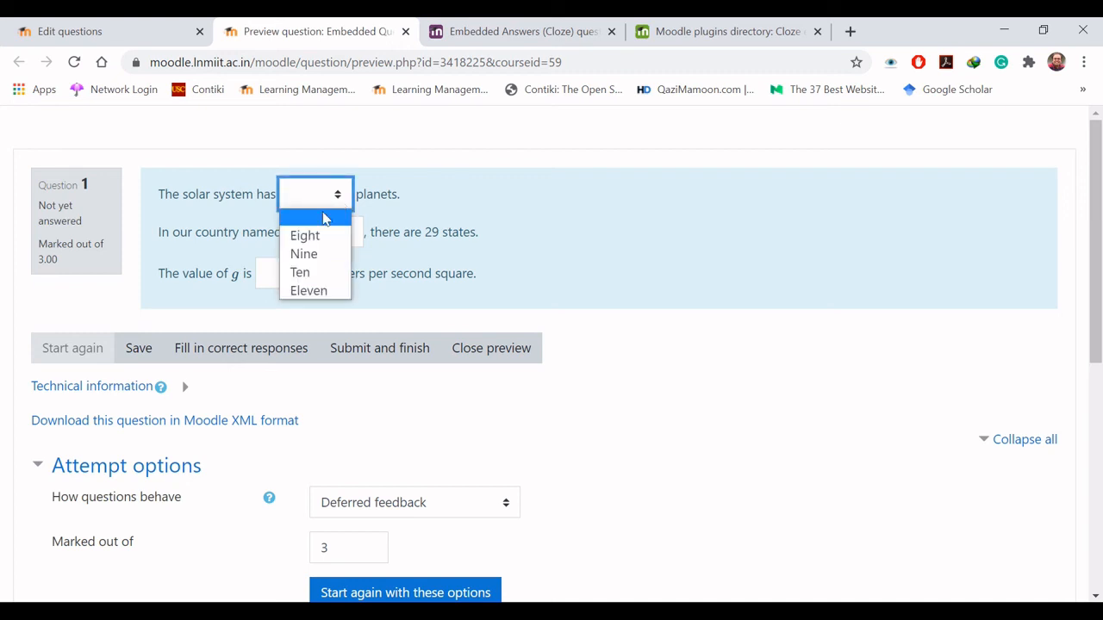
click(315, 237)
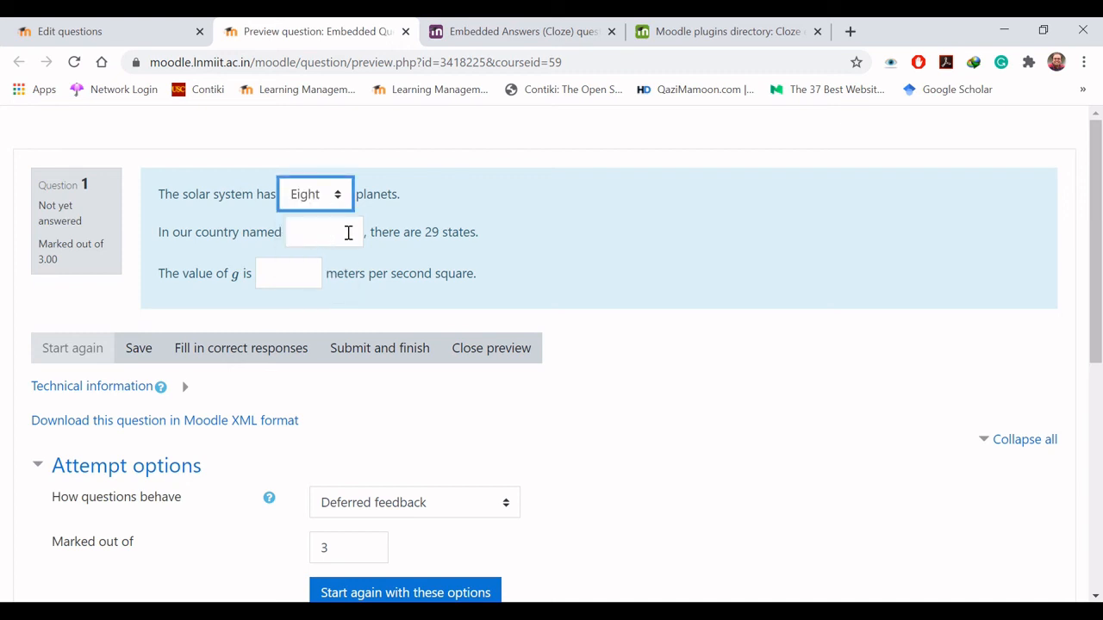
click(349, 233)
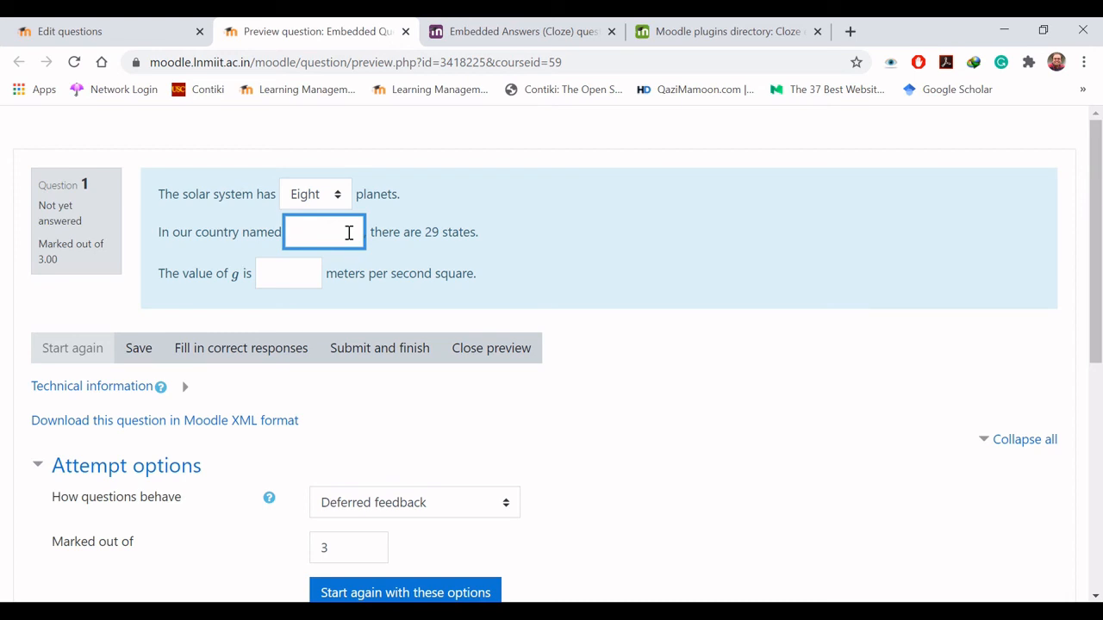
text(UK)
click(289, 270)
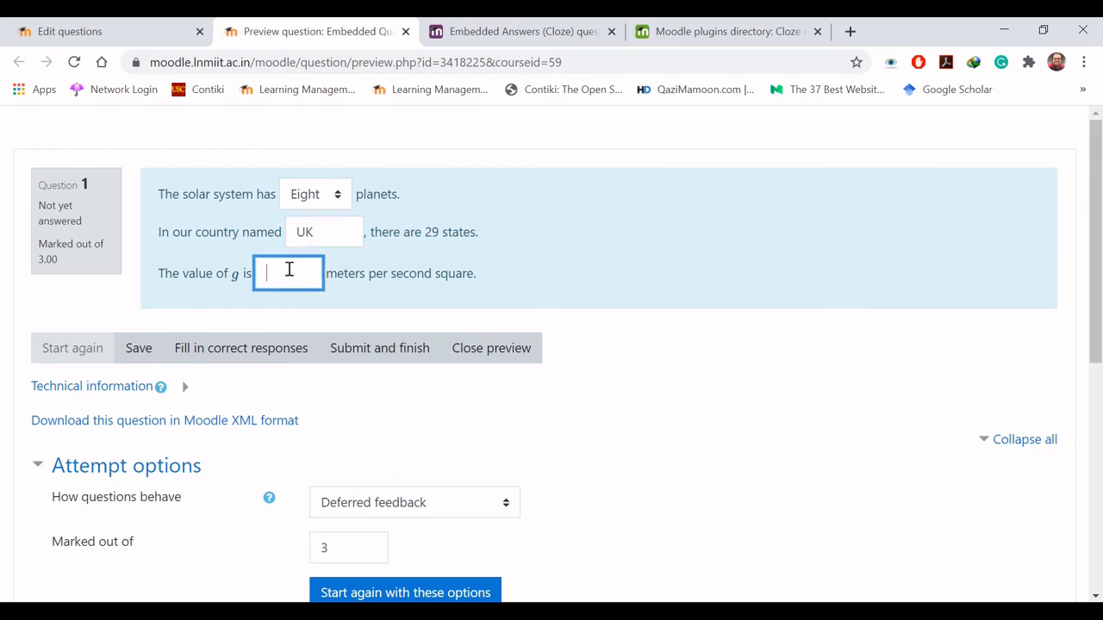
text(10)
click(376, 347)
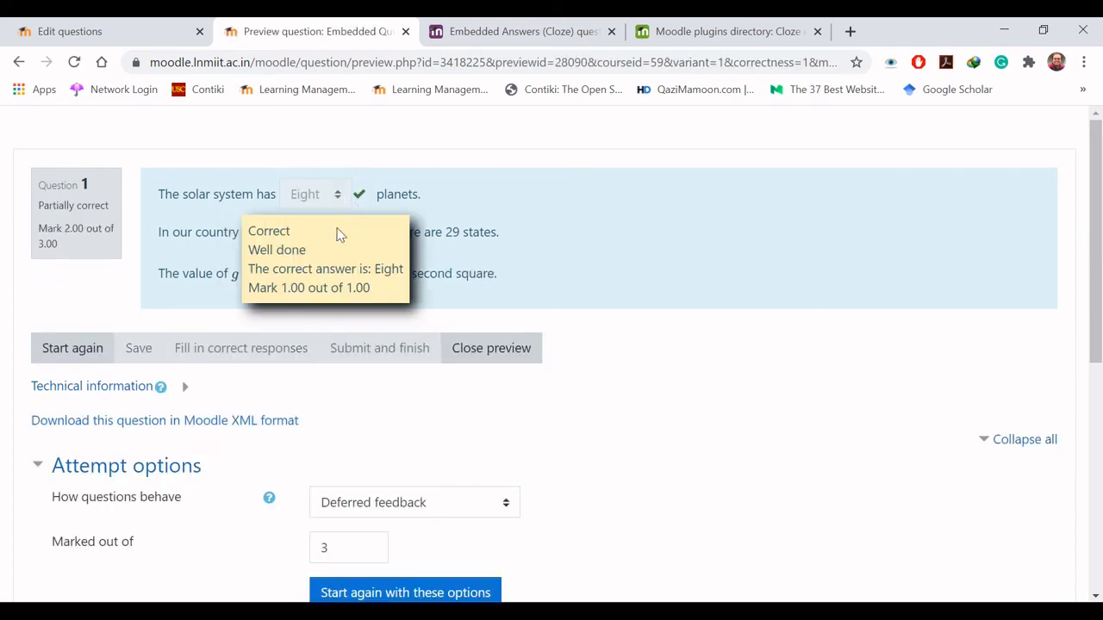
mouse_move(296, 276)
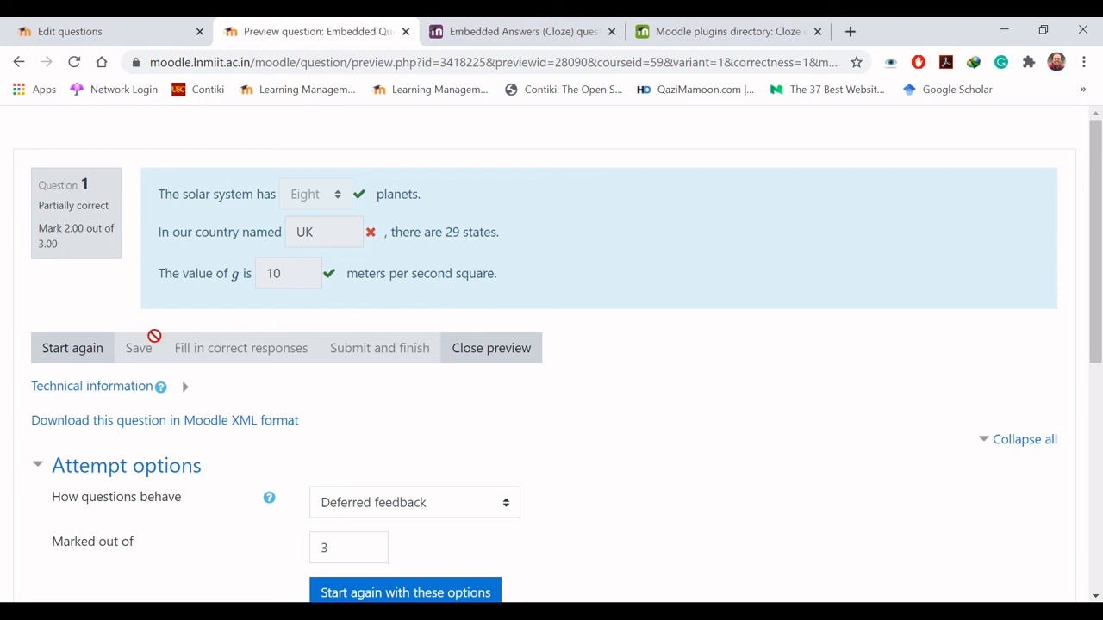
- Restart the preview, answer Nine planets, India and 9.6 for g, submit it and check the feedback
click(72, 354)
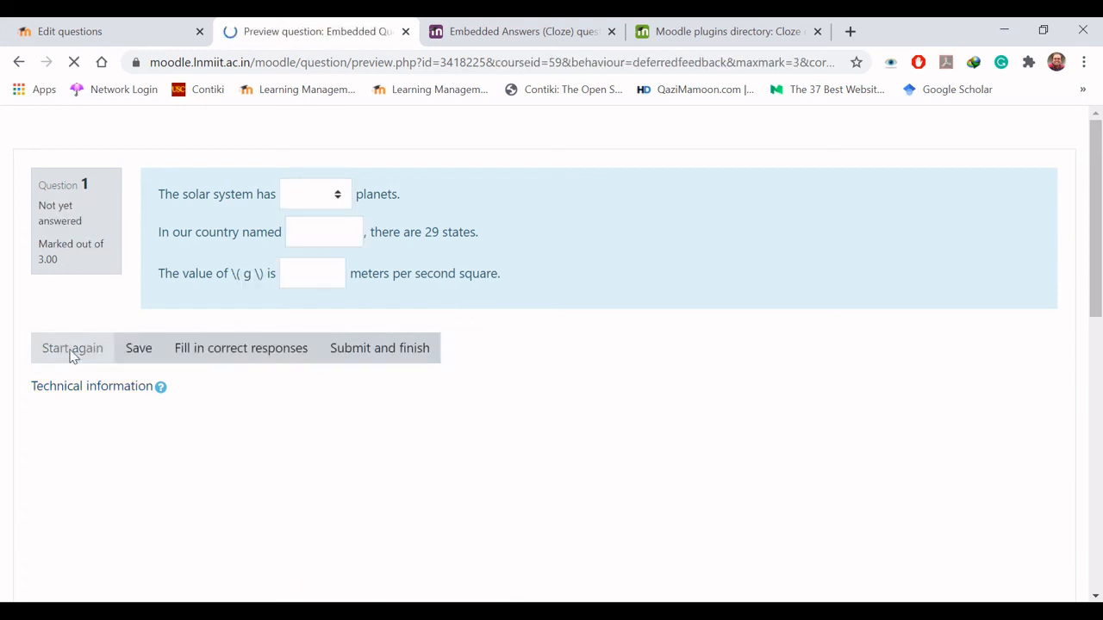
click(335, 198)
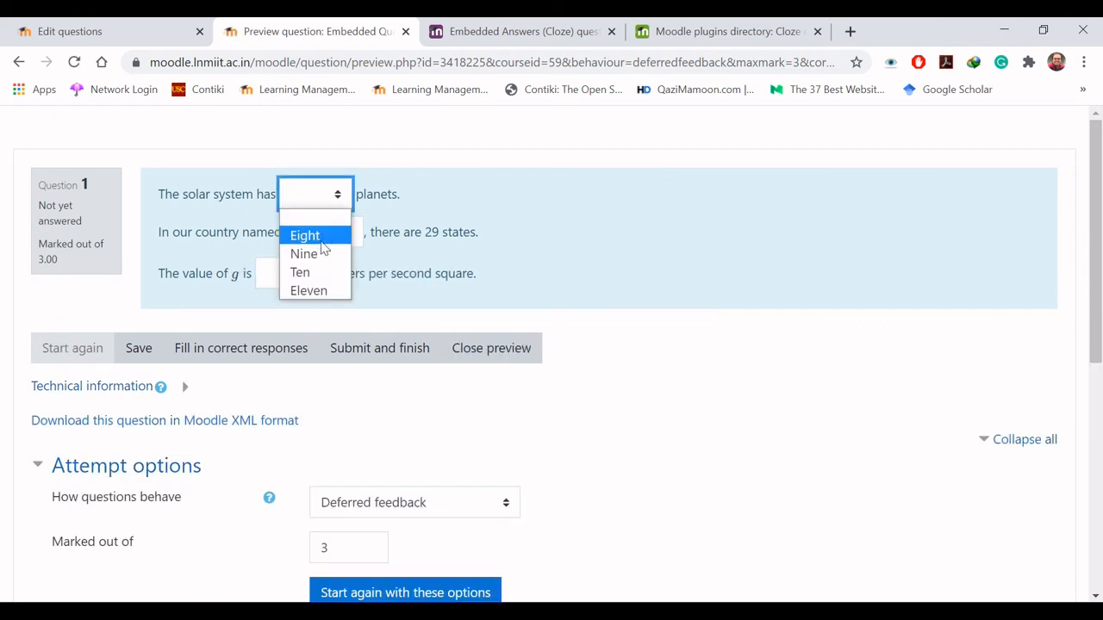
click(321, 253)
click(329, 235)
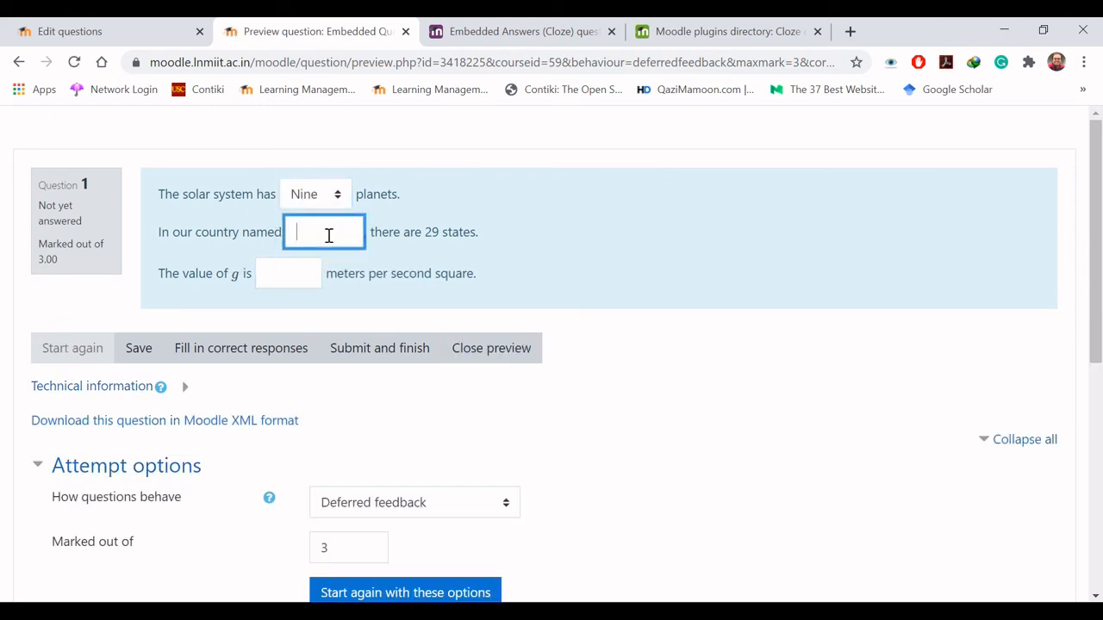
text(India)
click(293, 278)
text(9.)
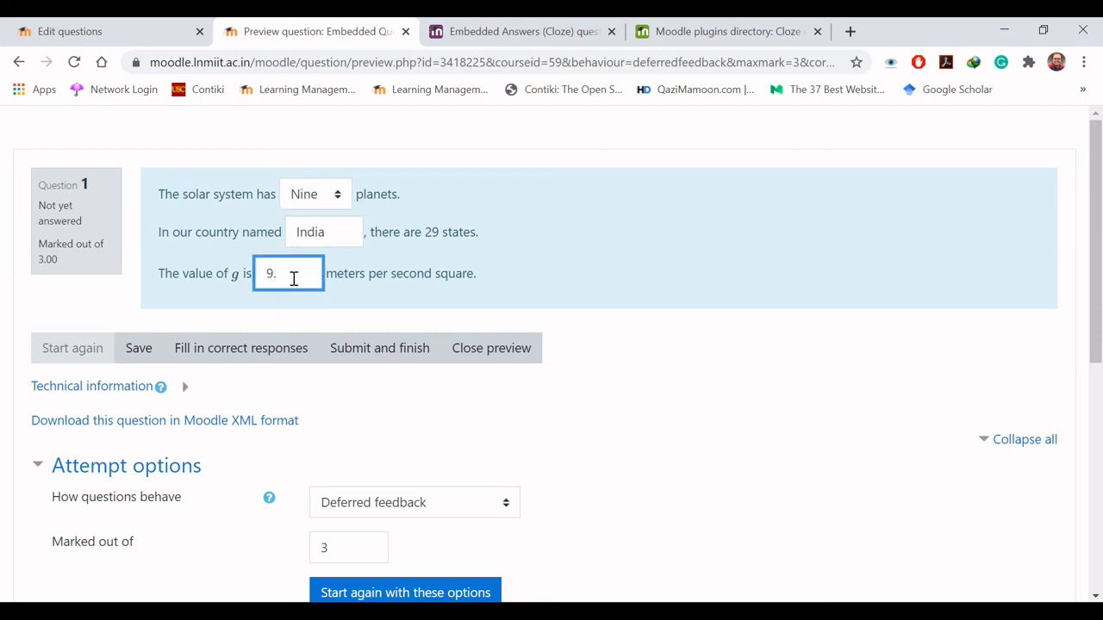
text(6)
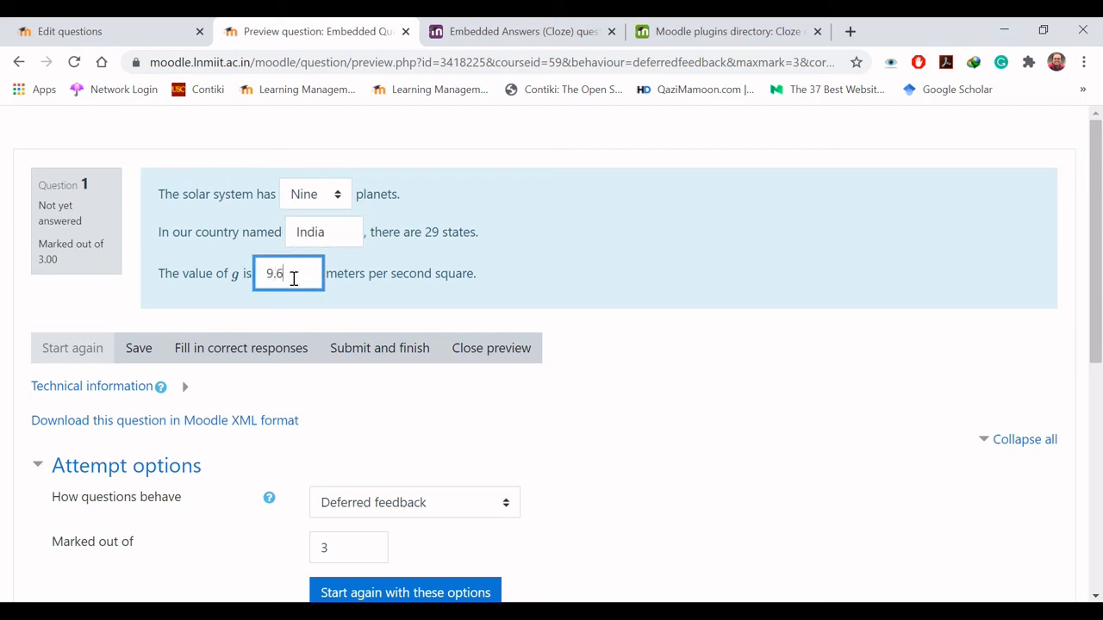
click(379, 348)
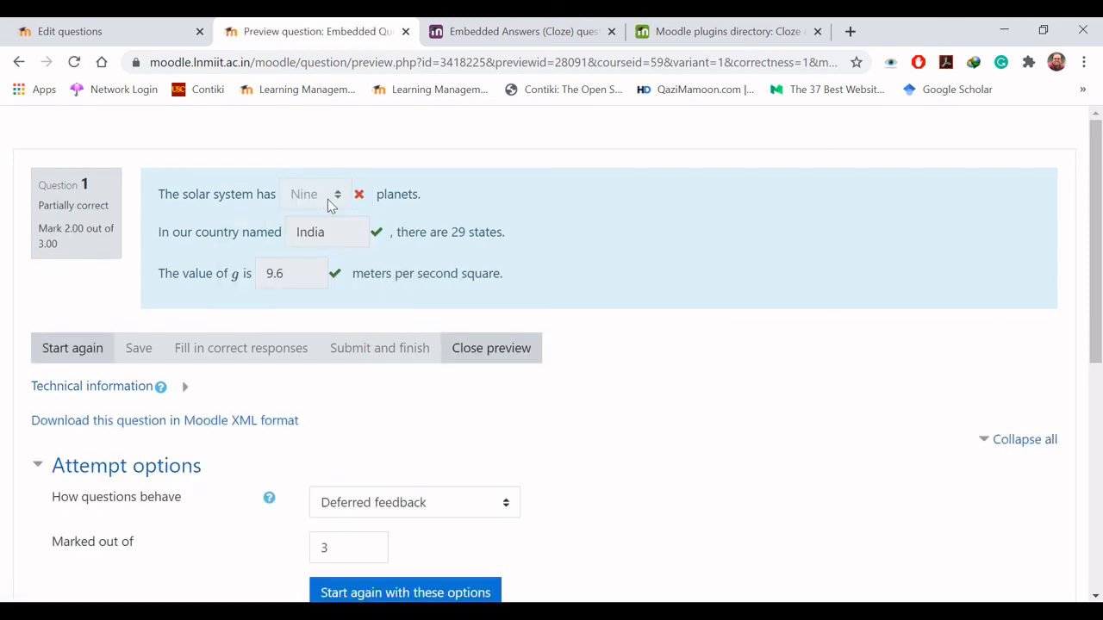
mouse_move(343, 230)
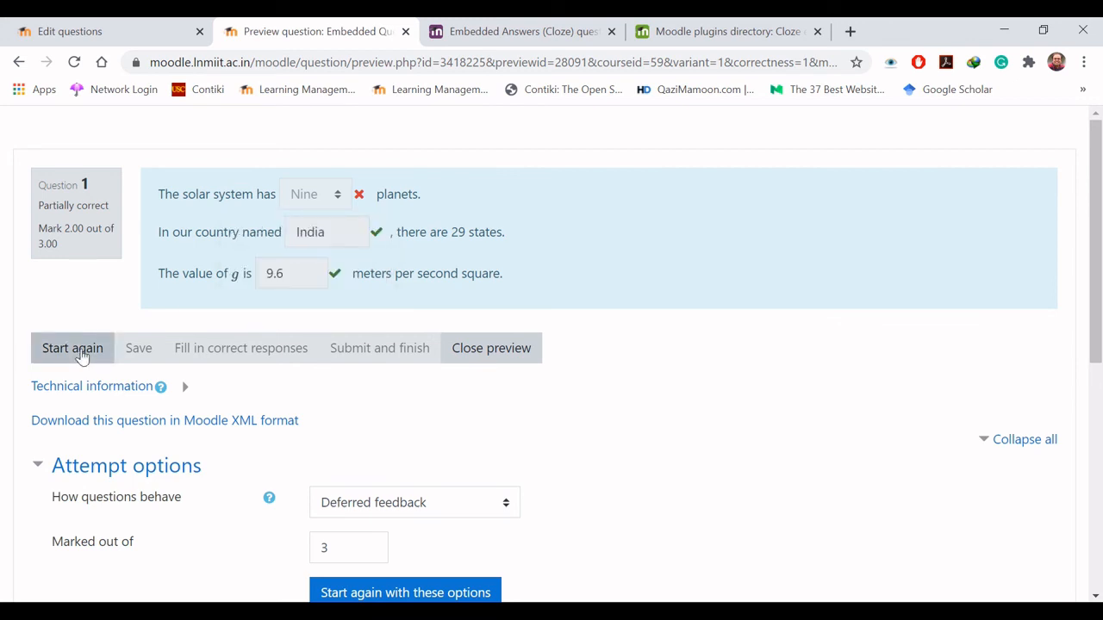
- Restart the preview, answer Ten planets, USA as the country and 9.8 for g, and submit it
click(80, 349)
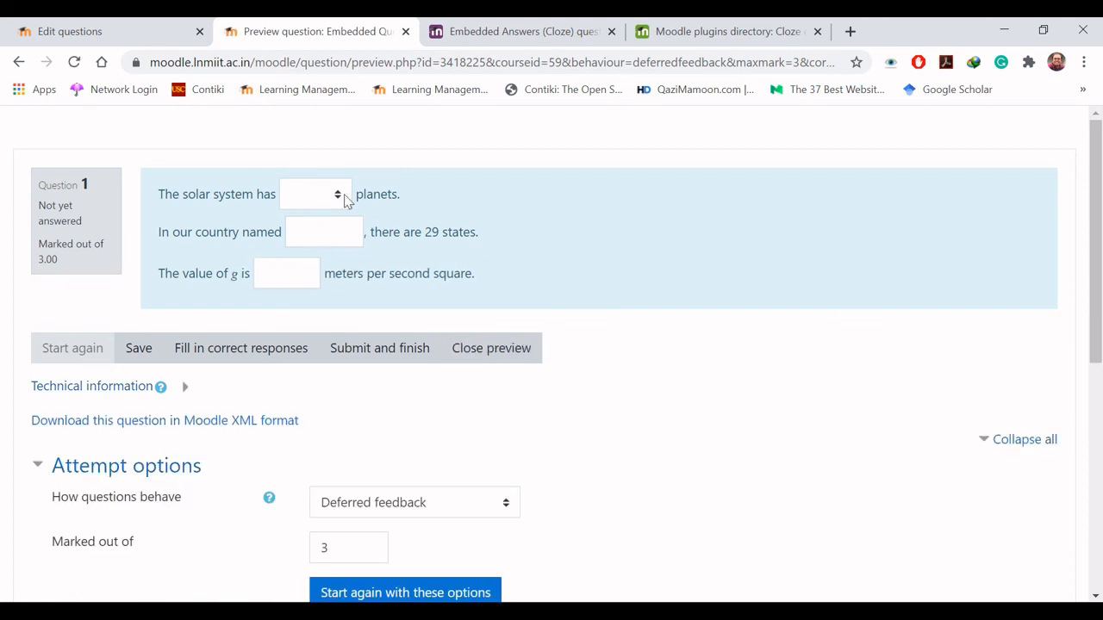
click(338, 196)
click(327, 271)
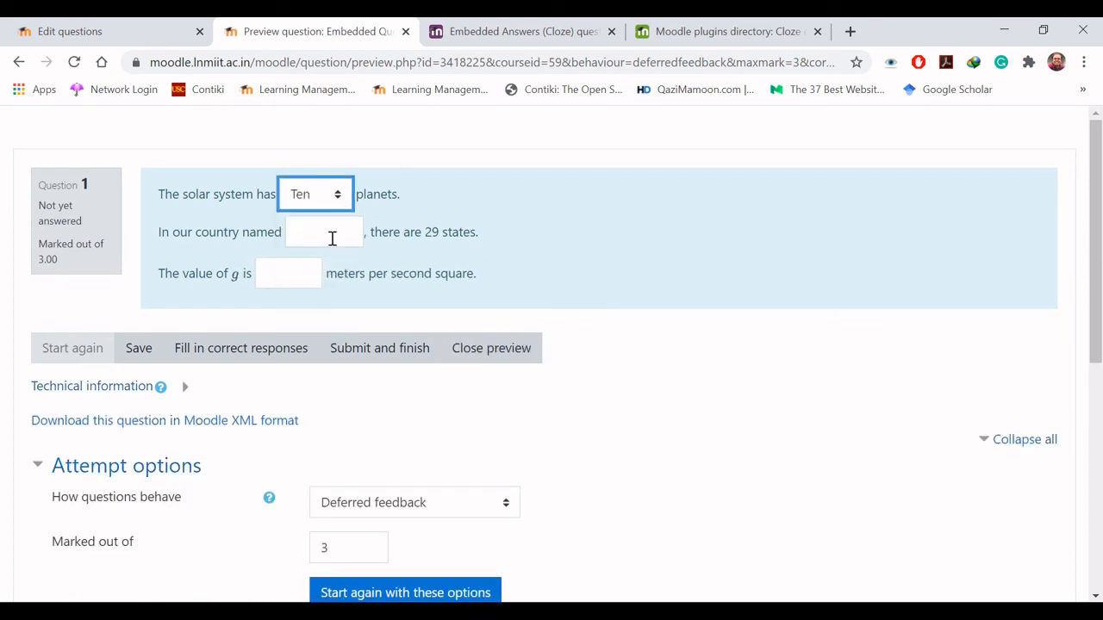
click(332, 238)
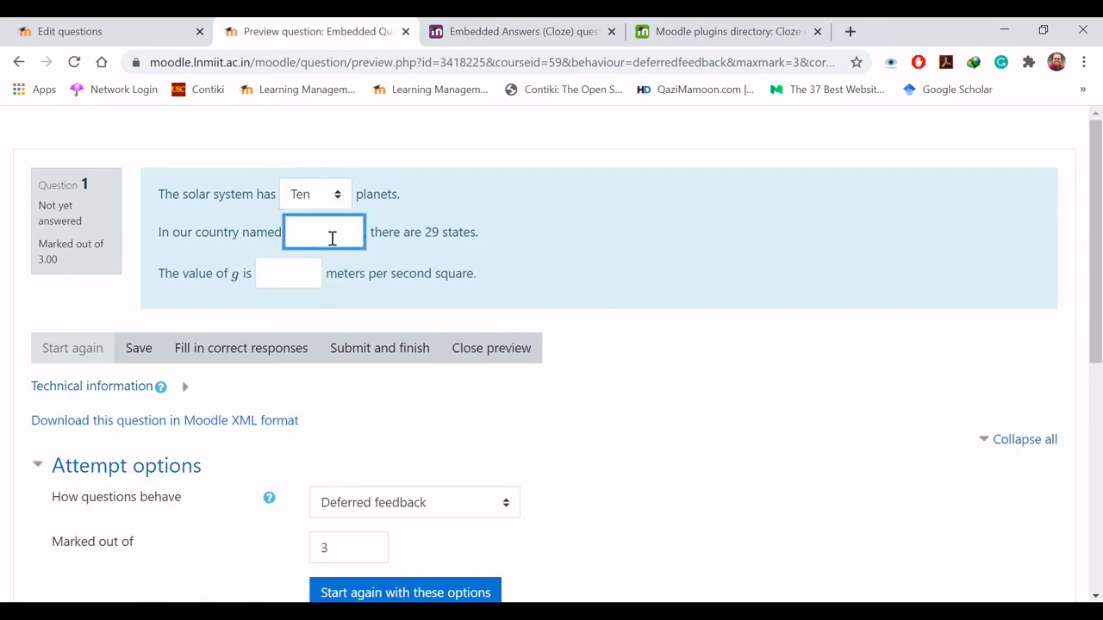
text(USA)
click(305, 270)
text(9.)
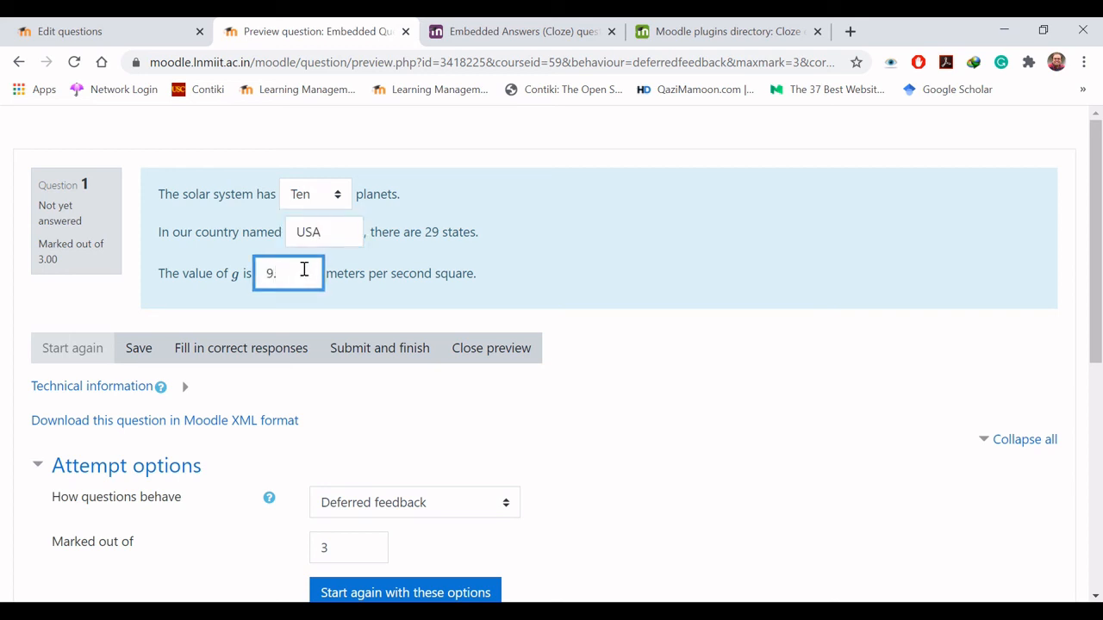
text(8)
click(379, 352)
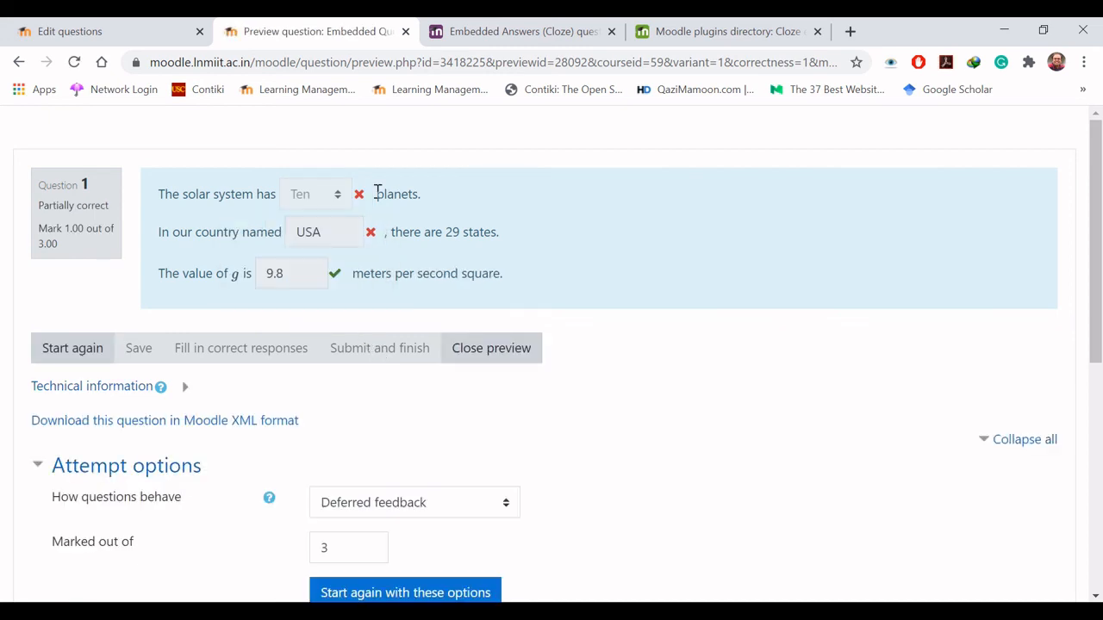
- Restart the preview, answer Eleven planets, India and 9 for g, submit it and check the feedback on each sub-question
click(90, 350)
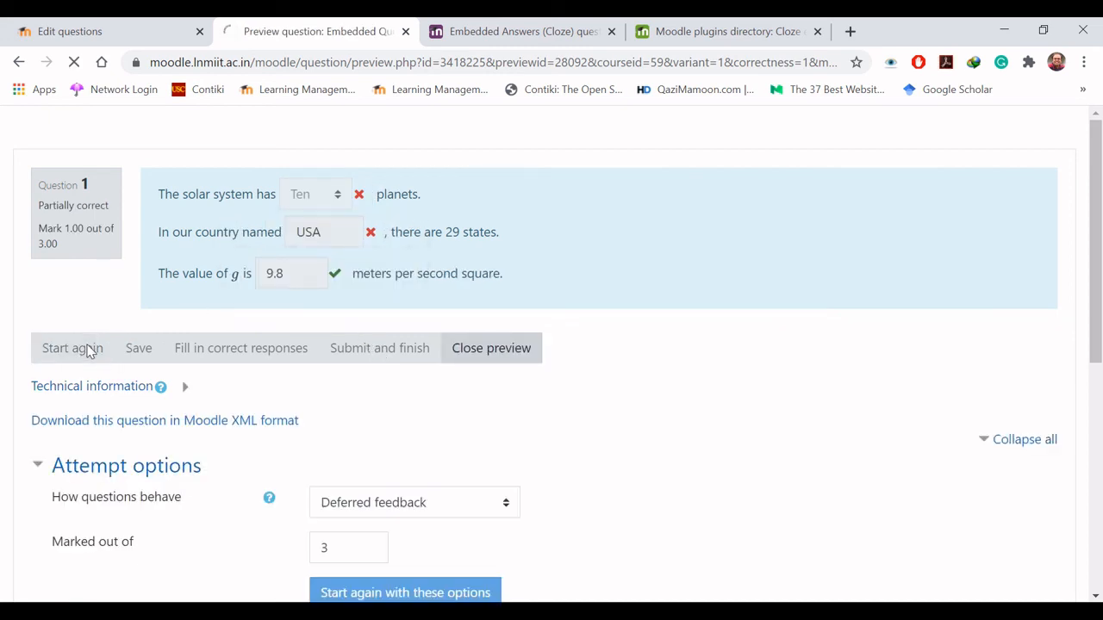
click(342, 193)
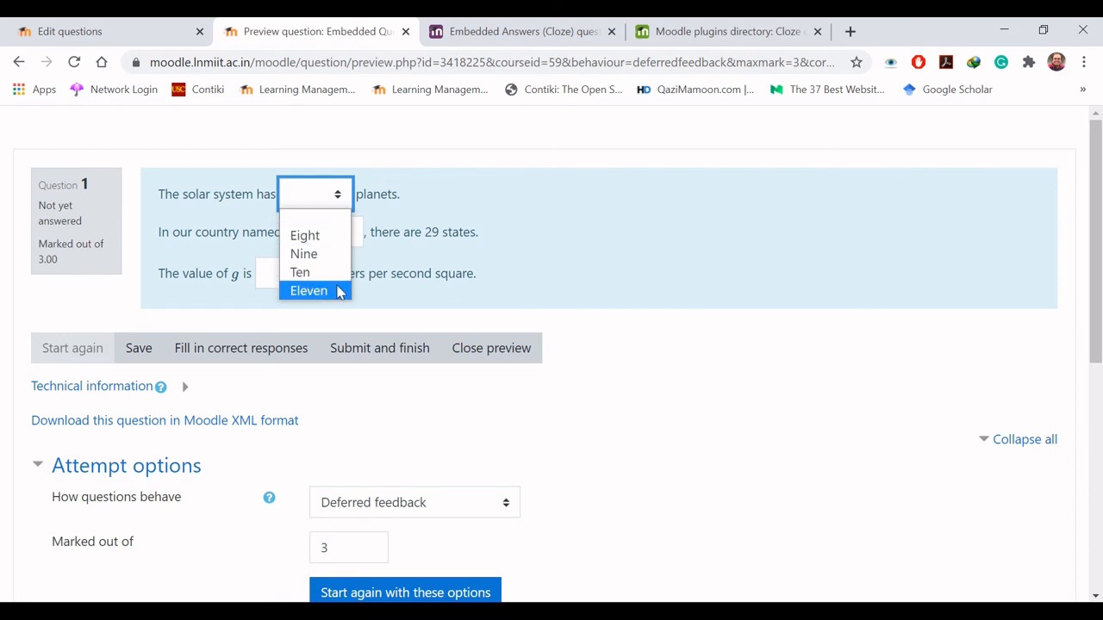
click(337, 291)
click(341, 232)
text(In)
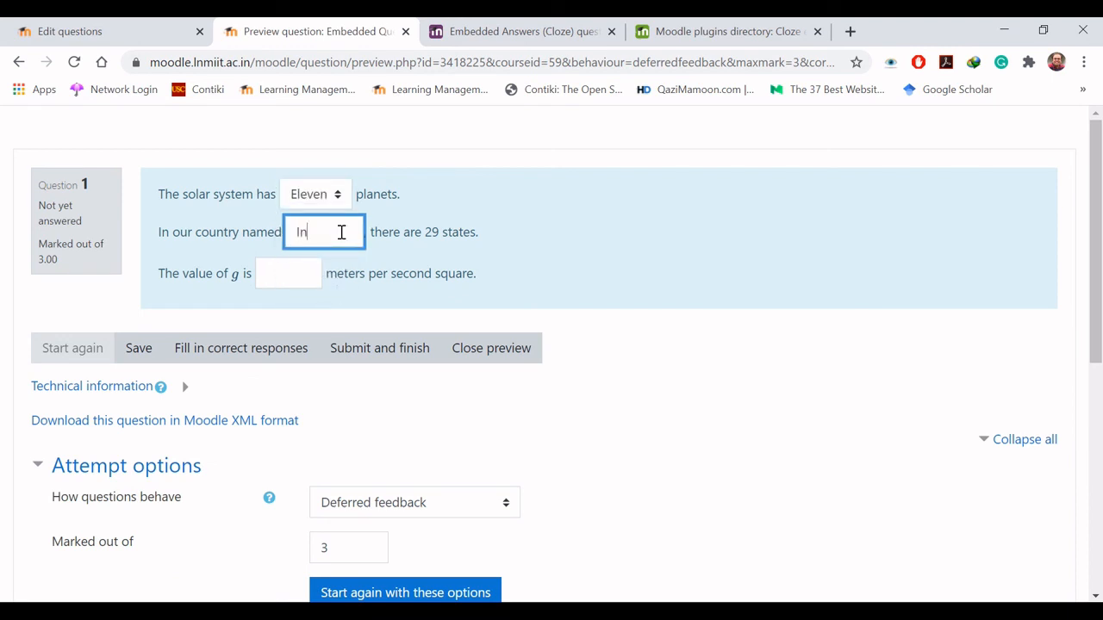
text(dia)
click(284, 265)
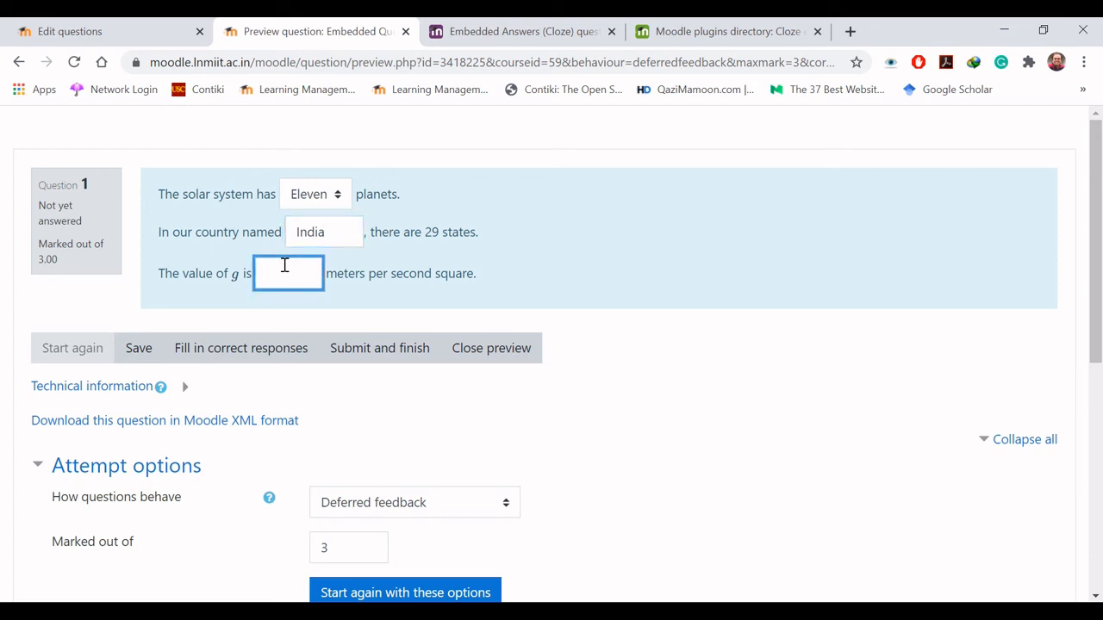
text(9)
click(379, 348)
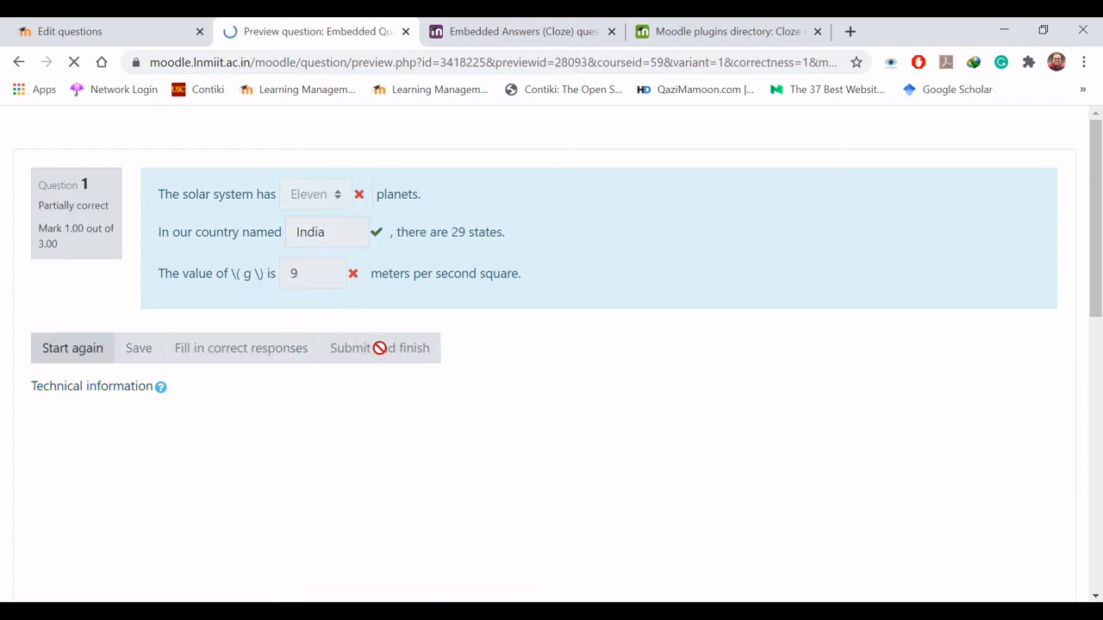
mouse_move(376, 251)
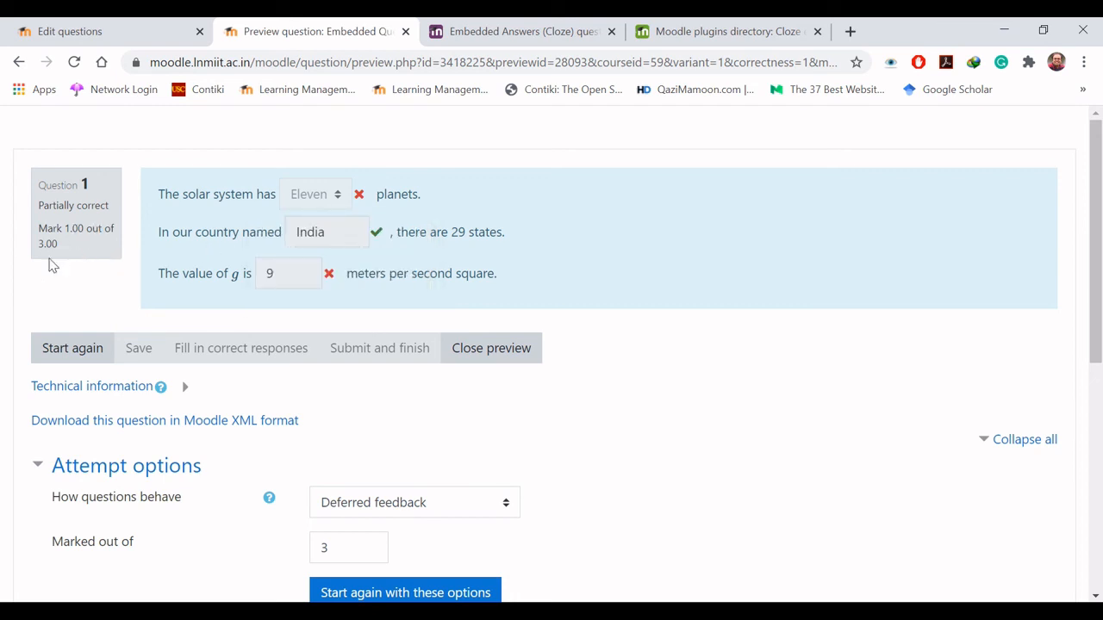
mouse_move(330, 217)
mouse_move(319, 277)
- Close the Embedded Questions preview and return to the question bank list
click(508, 350)
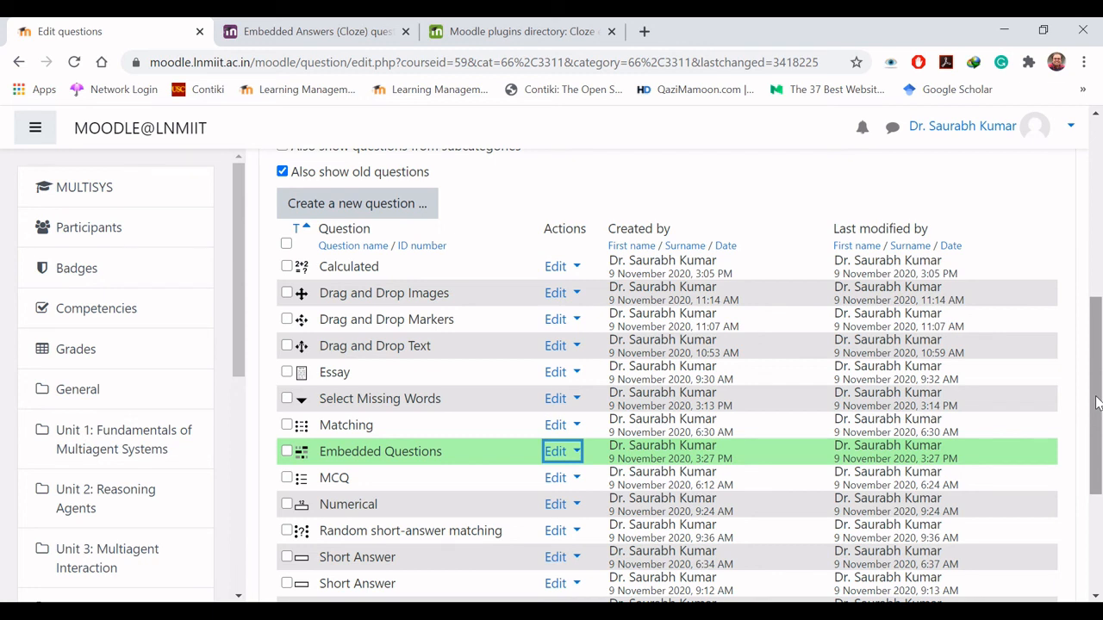
key(Down)
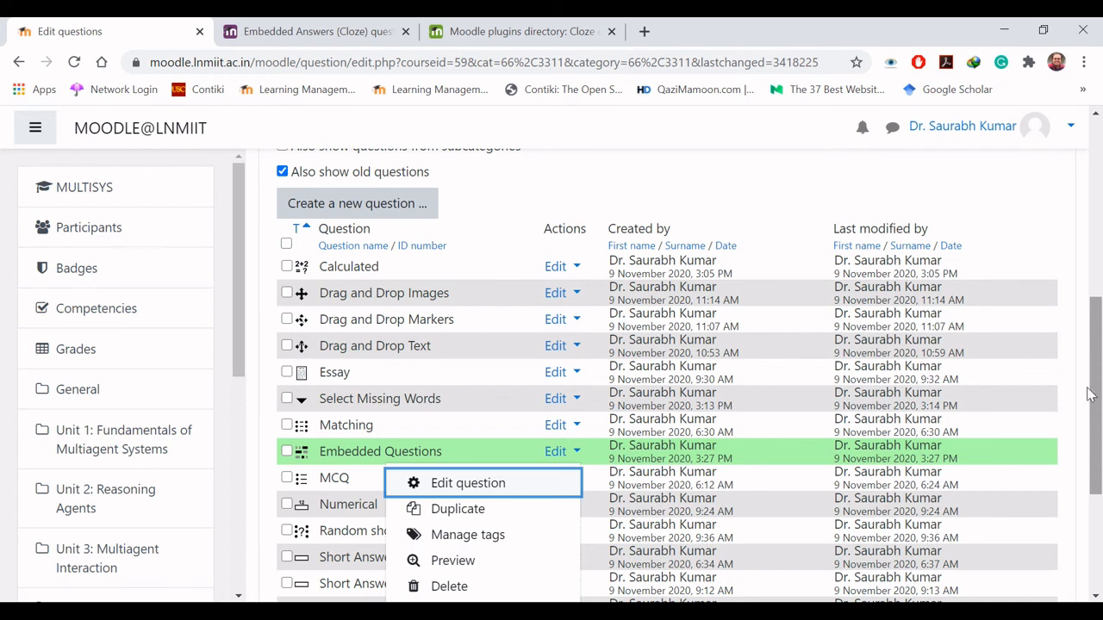
click(976, 184)
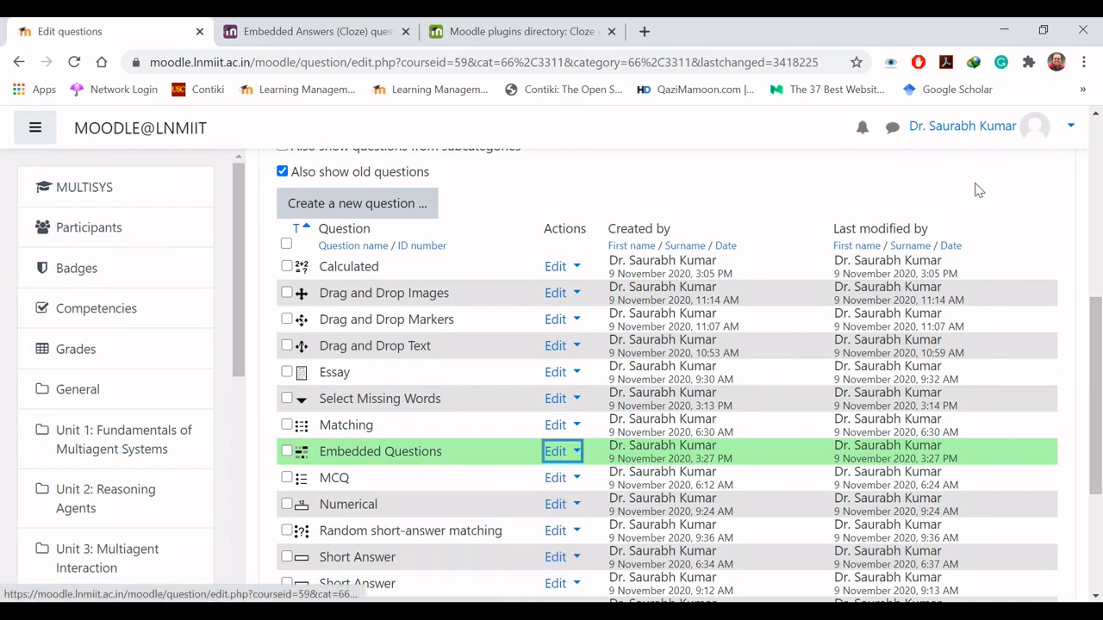